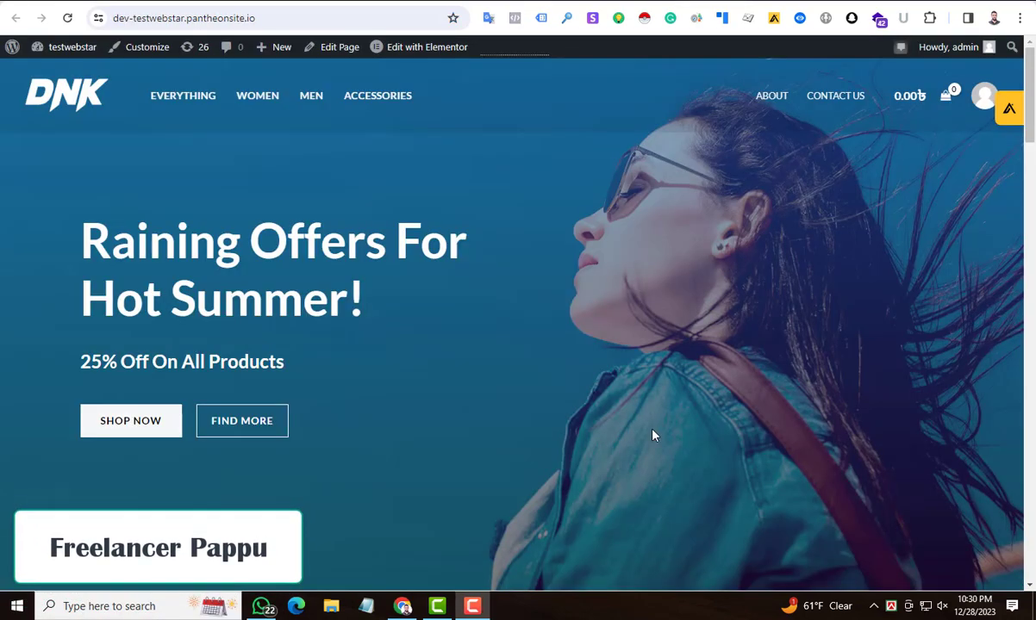
pyautogui.scroll(-3, 527, 236)
pyautogui.scroll(3, 524, 237)
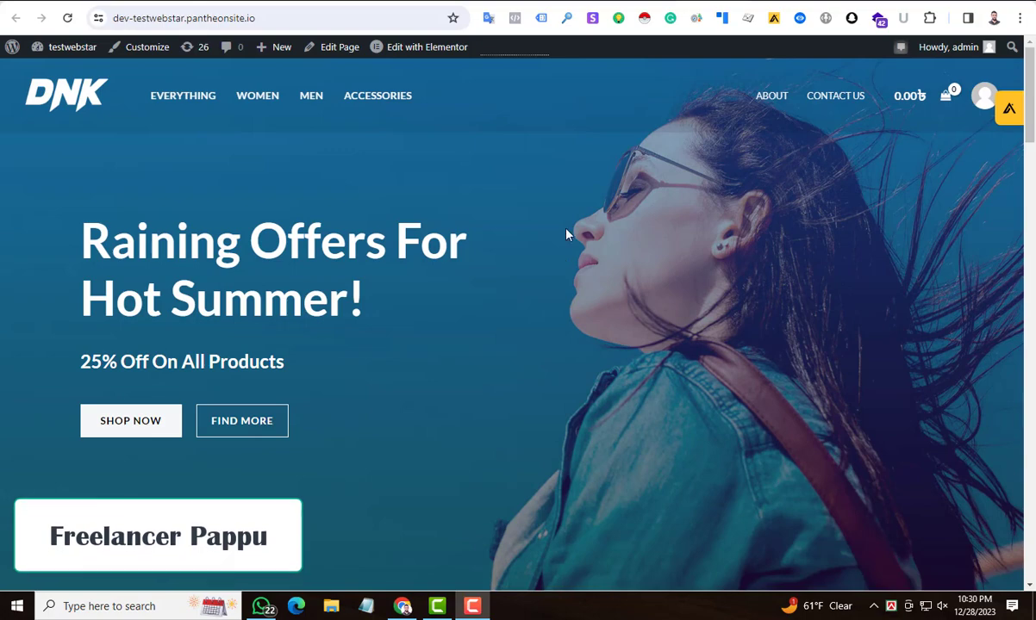
pyautogui.scroll(-2, 653, 207)
pyautogui.scroll(2, 650, 210)
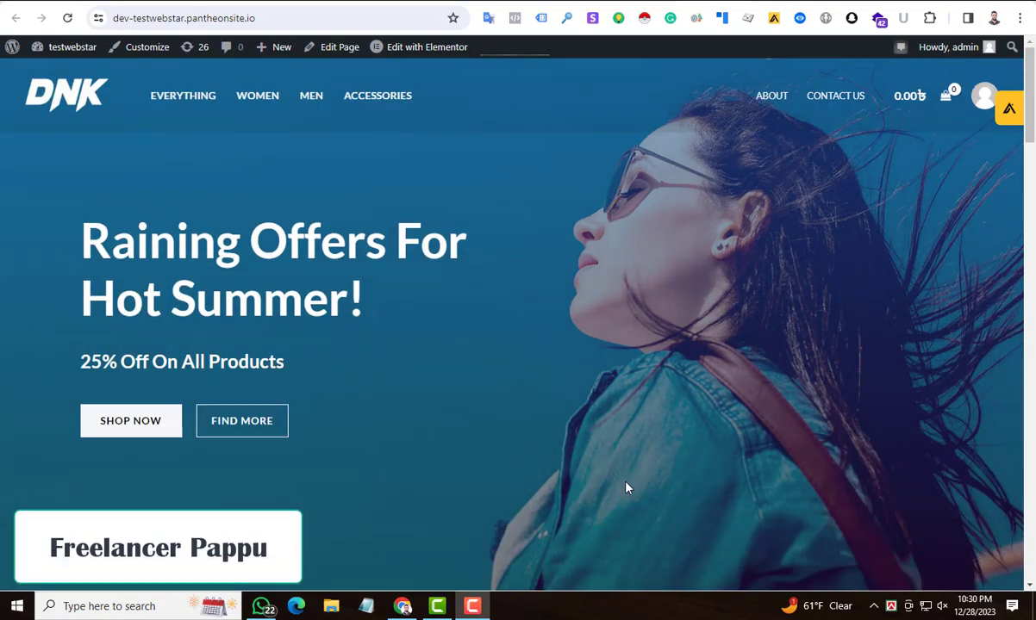
# Step: Open the site's About page and examine the embedded New Customer Registration Form
pyautogui.click(771, 97)
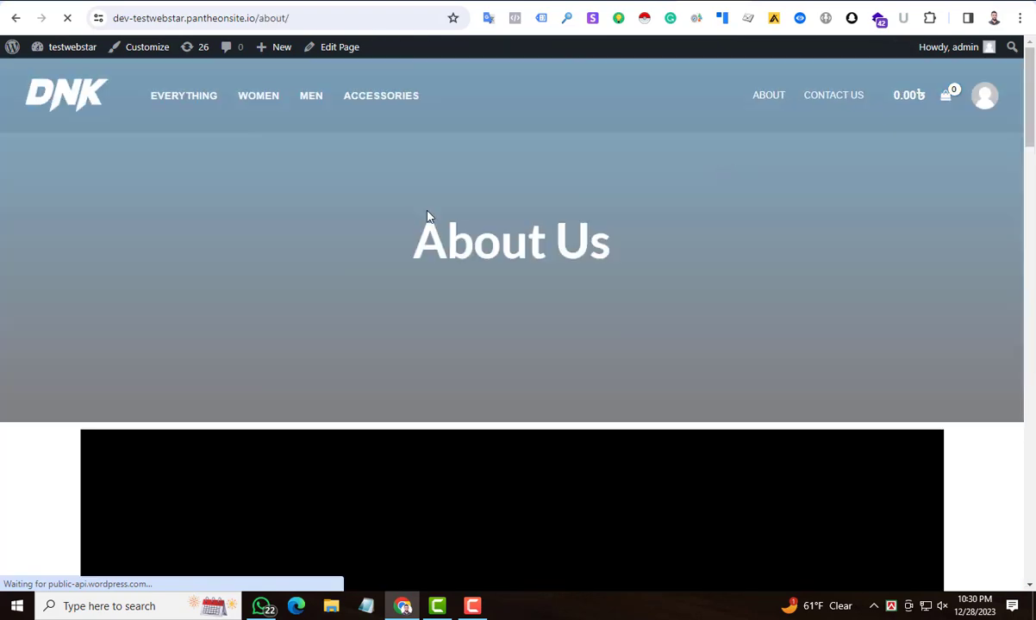
pyautogui.scroll(-3, 370, 206)
pyautogui.scroll(-8, 388, 220)
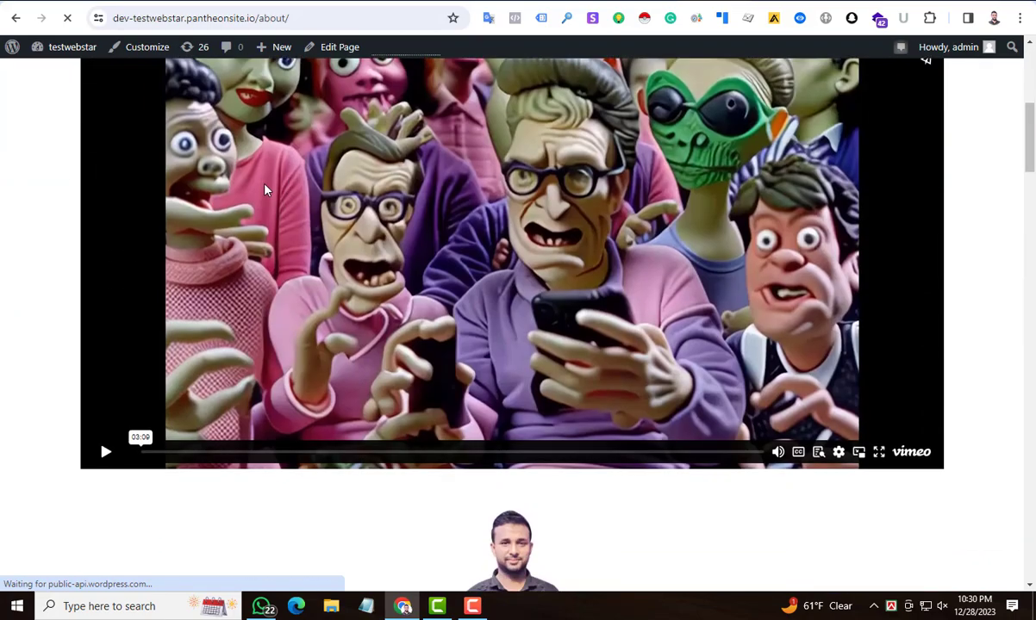
pyautogui.scroll(-2, 353, 263)
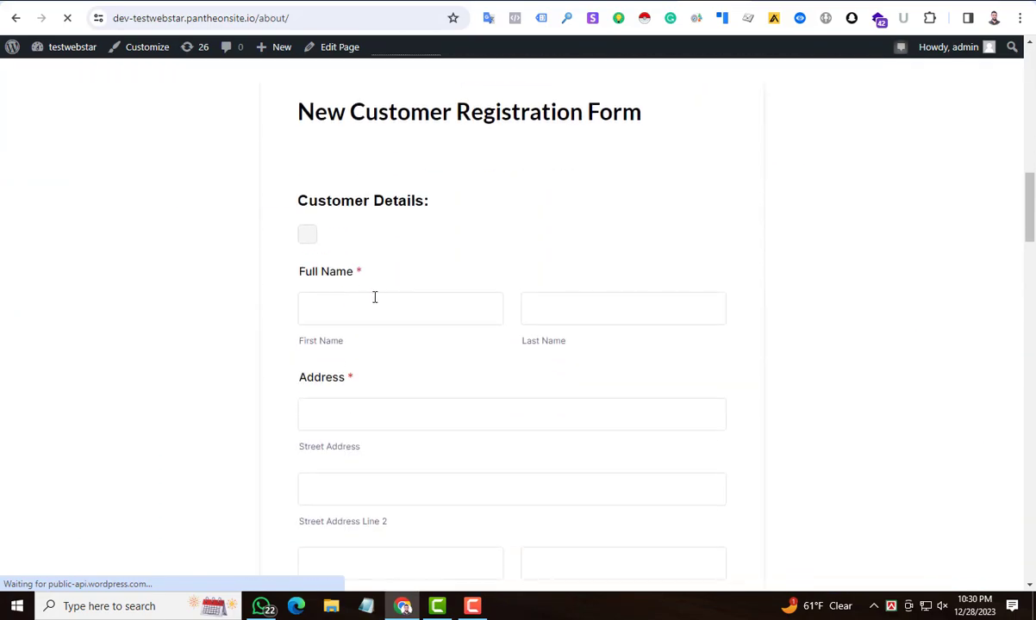
pyautogui.click(374, 297)
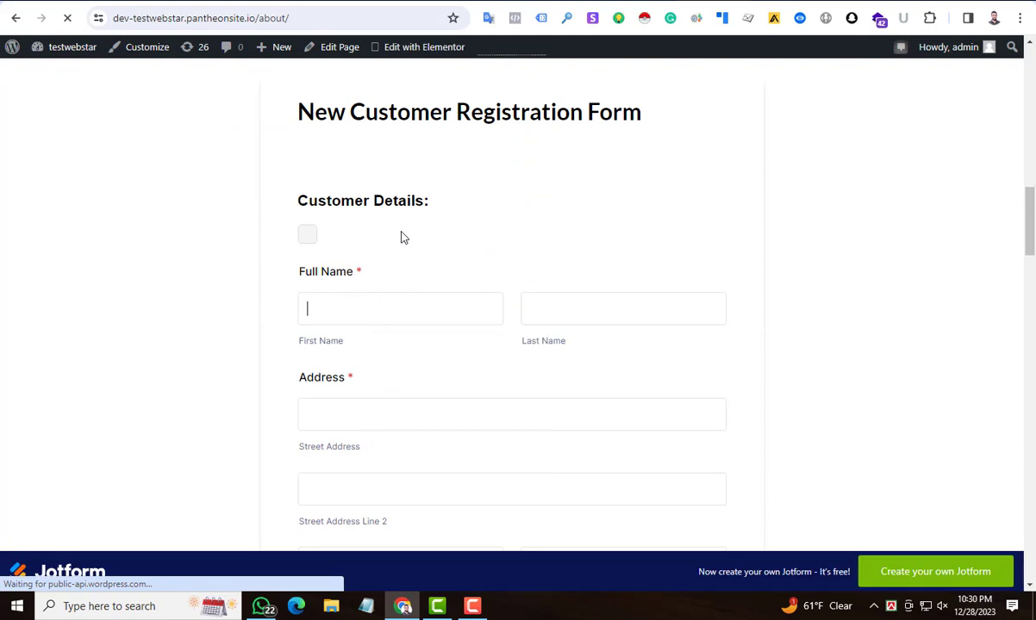
pyautogui.scroll(-2, 392, 242)
pyautogui.scroll(4, 362, 174)
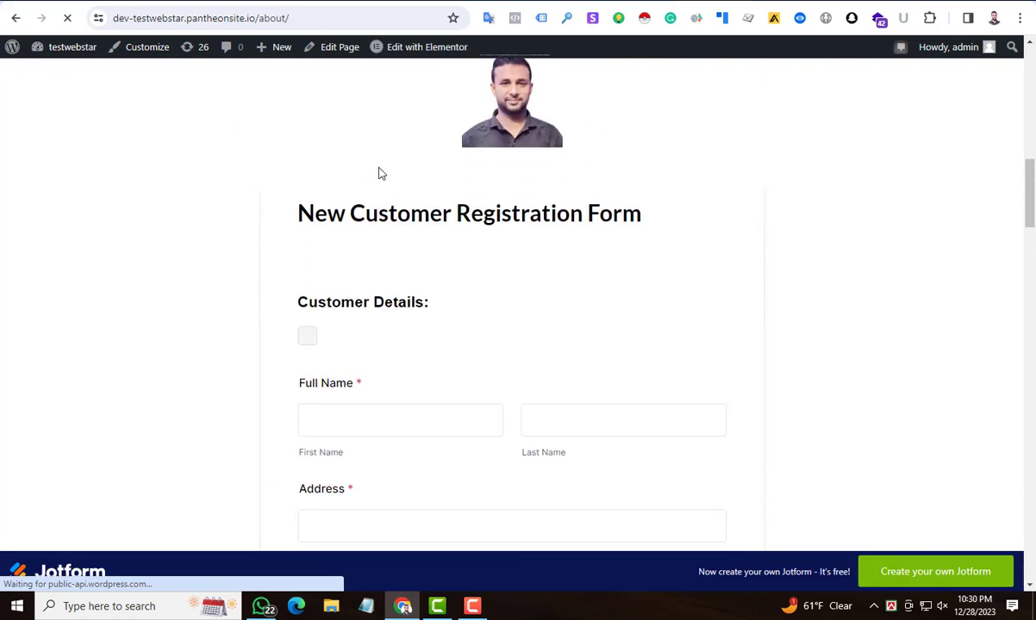
pyautogui.scroll(2, 378, 174)
pyautogui.scroll(-3, 379, 172)
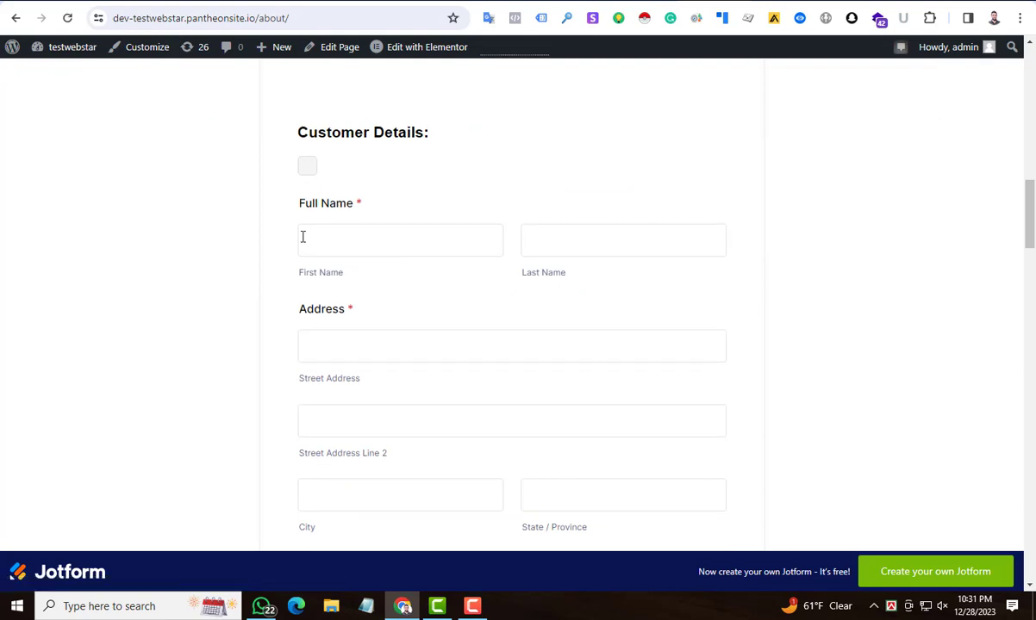
# Step: Inspect the HTML of the form's First Name field in the developer tools and close them
pyautogui.rightClick(376, 242)
pyautogui.rightClick(348, 218)
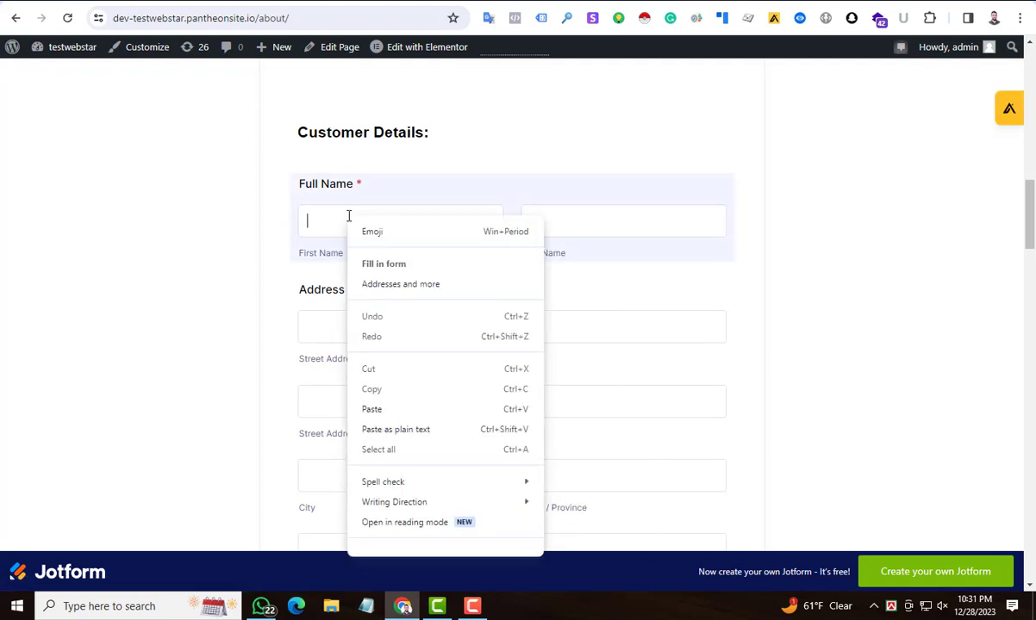
pyautogui.scroll(-1, 395, 477)
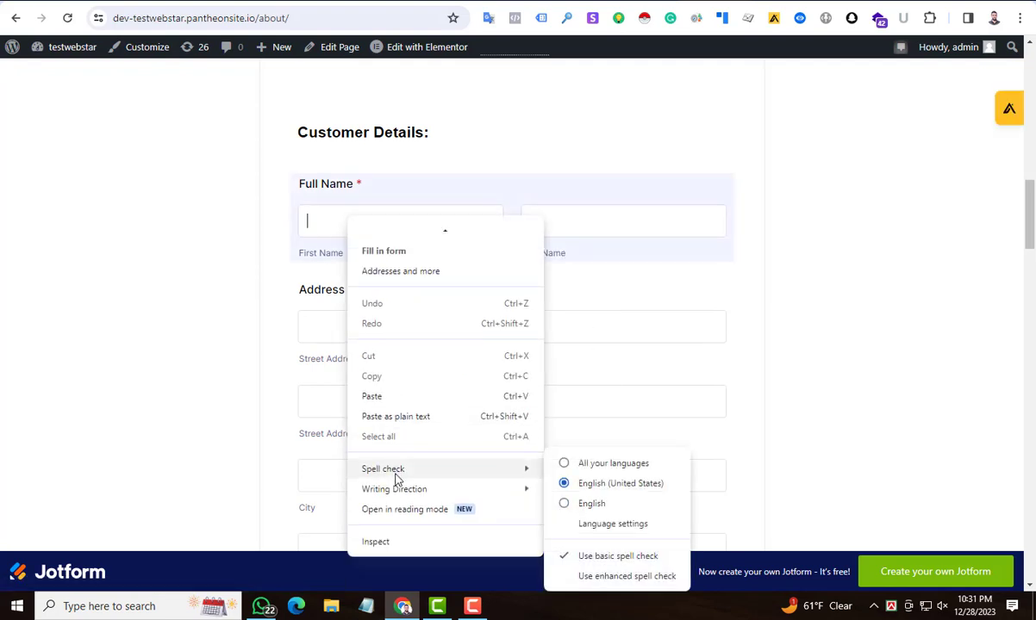
pyautogui.click(376, 542)
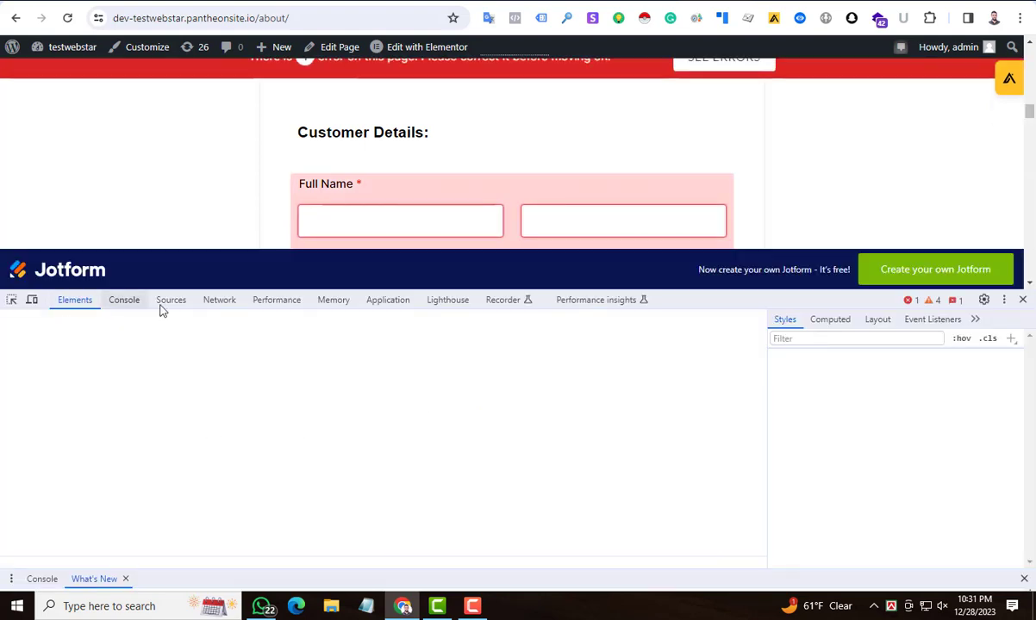
pyautogui.scroll(2, 169, 386)
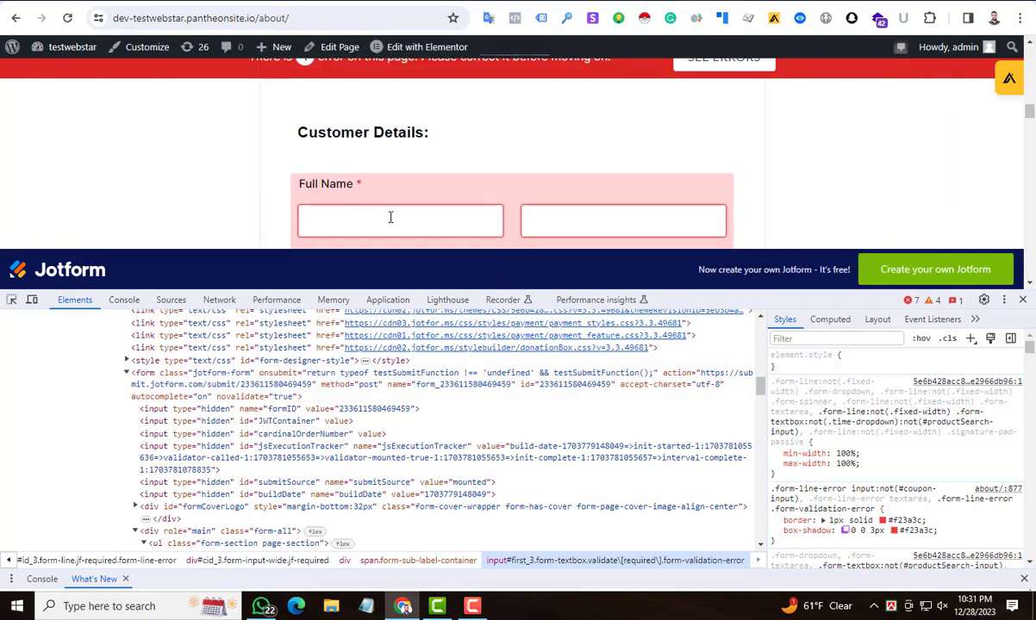
pyautogui.press('F12')
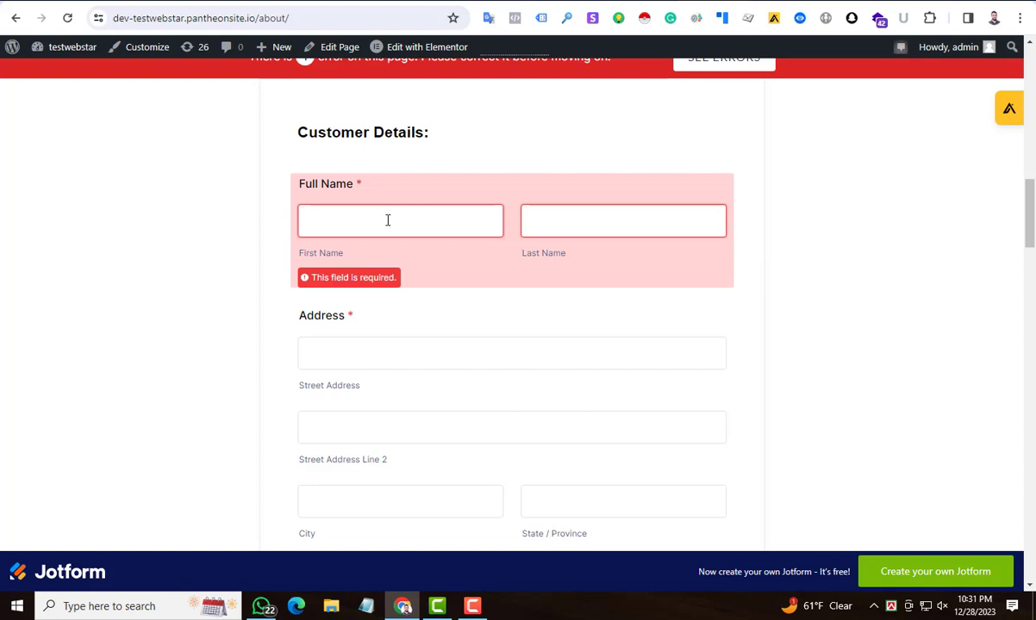
# Step: Switch to Google Tag Manager and open the list of tags in the site's container
pyautogui.click(387, 220)
pyautogui.click(847, 201)
pyautogui.click(650, 2)
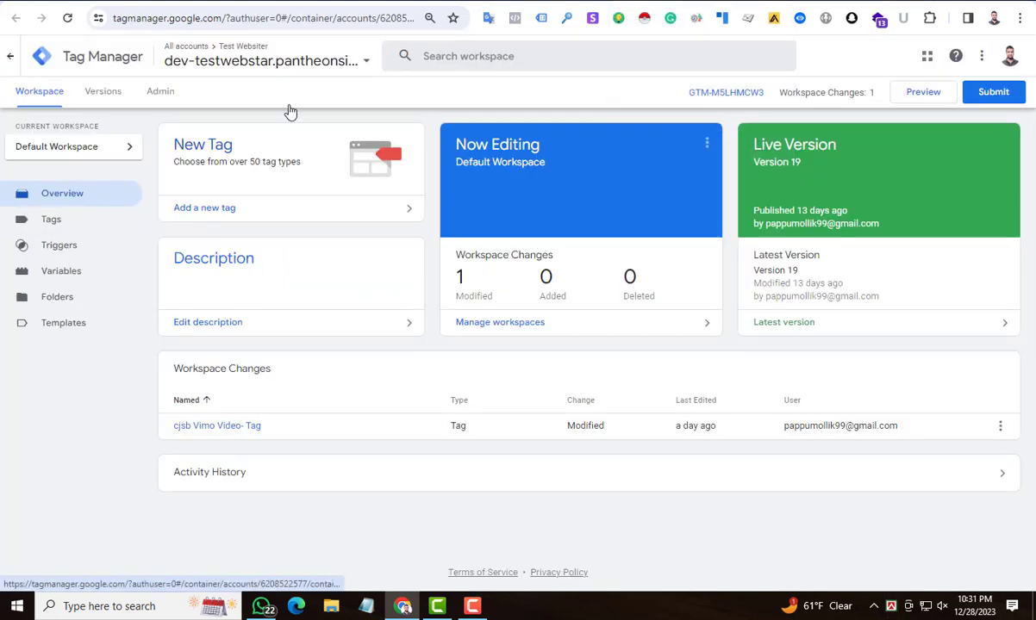
pyautogui.click(70, 231)
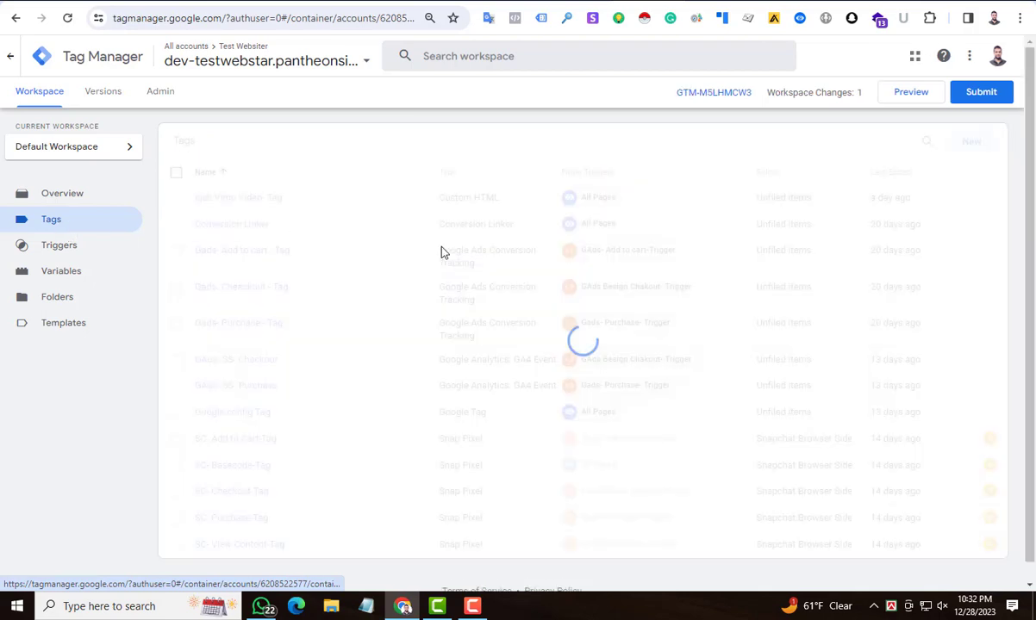
pyautogui.scroll(-1, 388, 255)
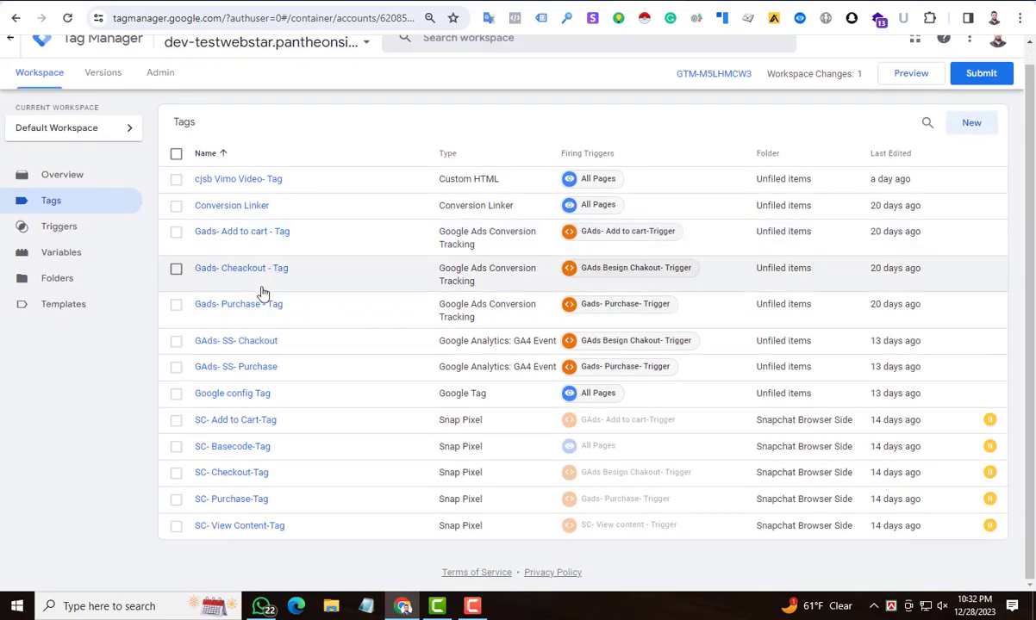
pyautogui.scroll(1, 457, 237)
# Step: Switch to the Google Docs document "Frome Tracking Lesoner code" and review the JotForm tracking listener script
pyautogui.hotkey('ctrl', 'Tab')
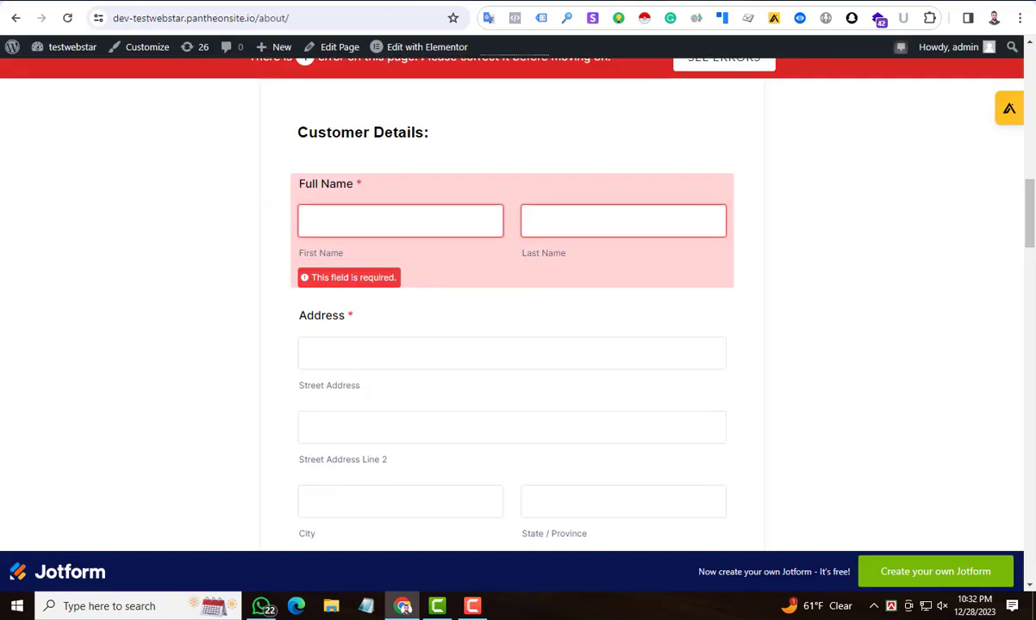
pyautogui.hotkey('ctrl', 'Tab')
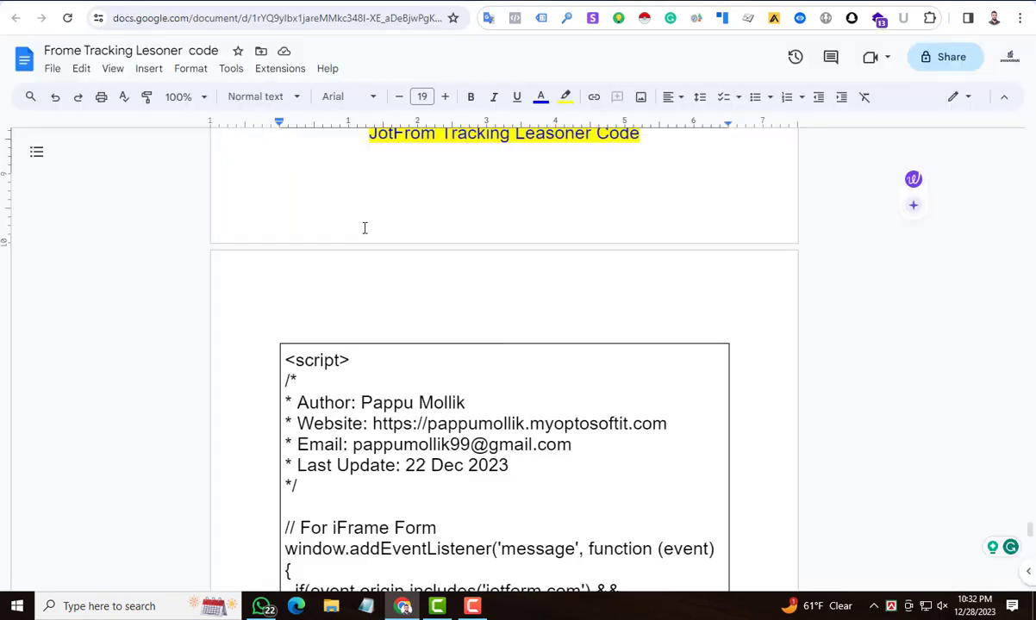
pyautogui.scroll(-1, 365, 227)
pyautogui.scroll(2, 365, 229)
pyautogui.moveTo(367, 204); pyautogui.dragTo(642, 204)
pyautogui.click(673, 240)
pyautogui.scroll(-3, 386, 266)
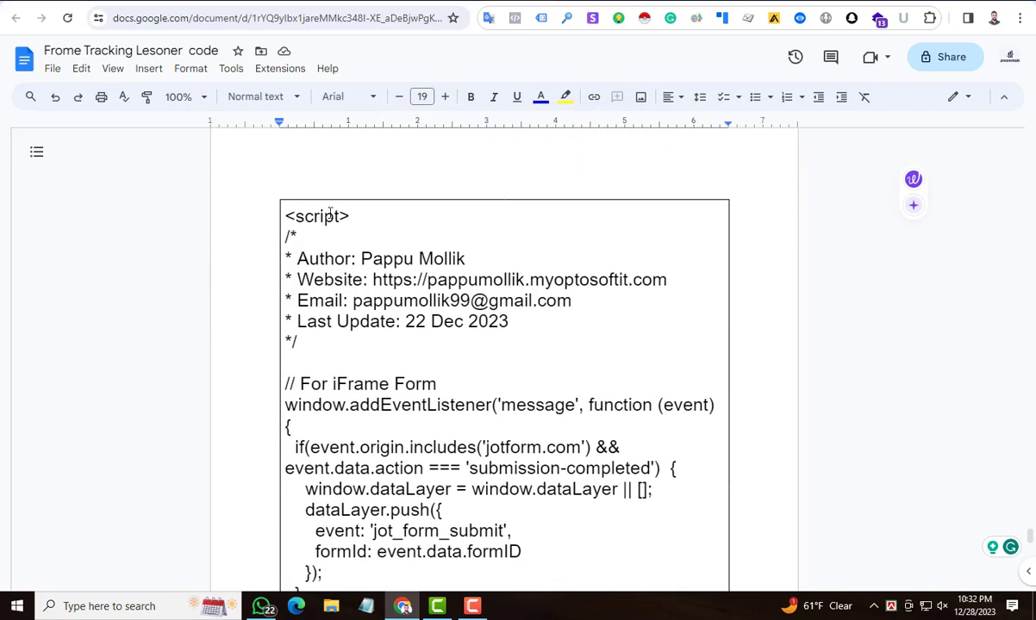
pyautogui.moveTo(295, 213); pyautogui.dragTo(513, 353)
pyautogui.click(624, 342)
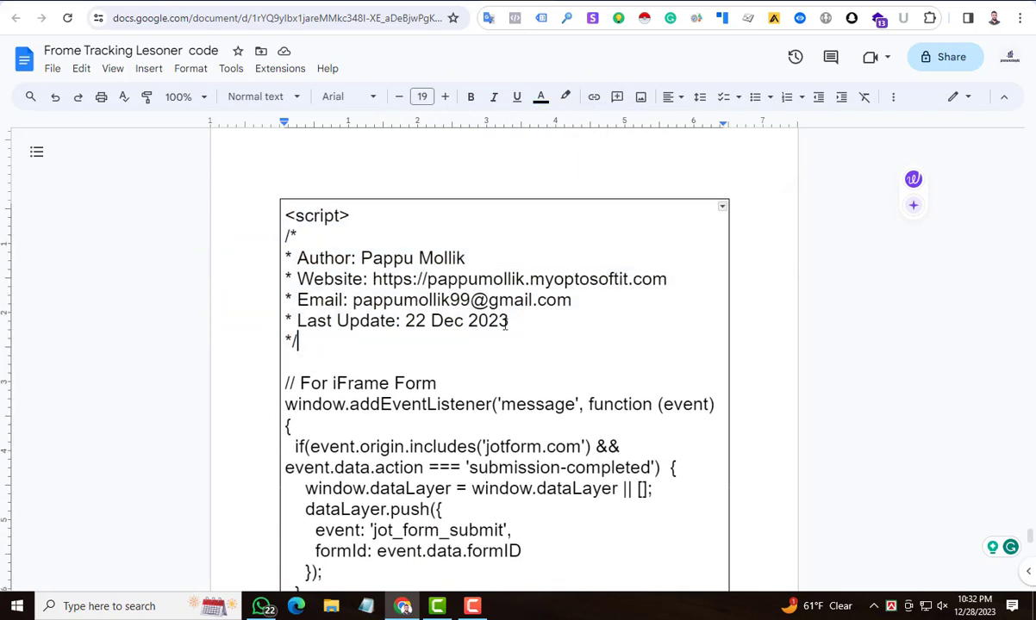
pyautogui.scroll(-2, 425, 289)
pyautogui.scroll(-7, 424, 289)
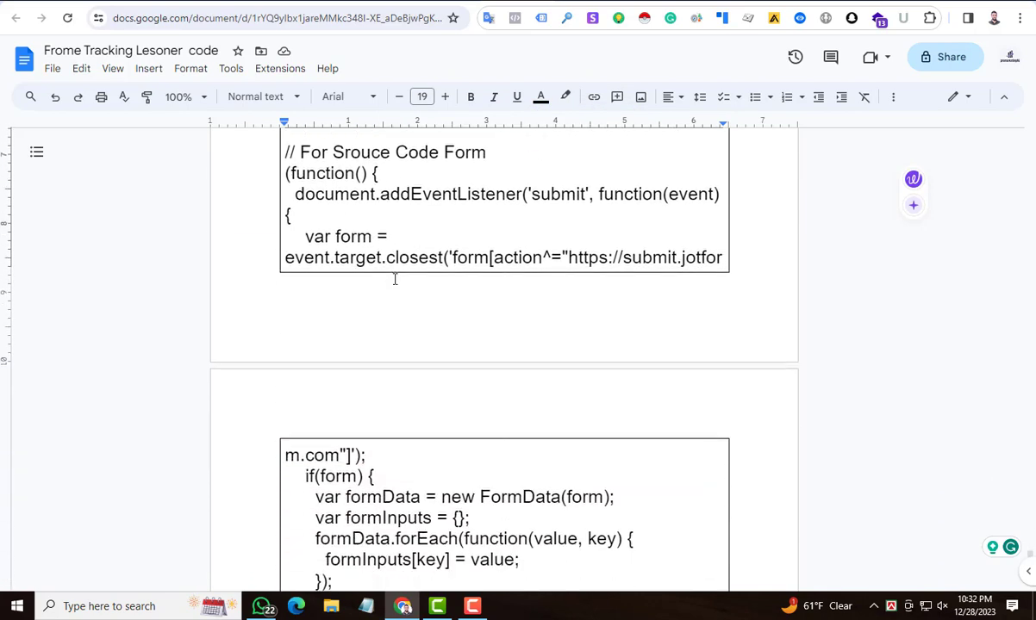
pyautogui.scroll(10, 397, 274)
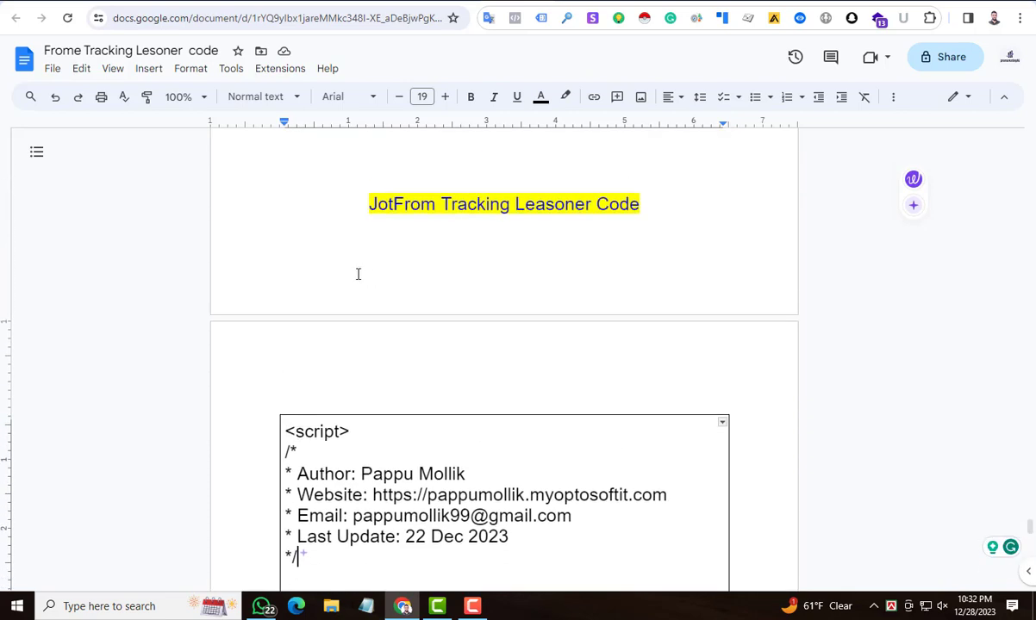
pyautogui.scroll(-3, 358, 273)
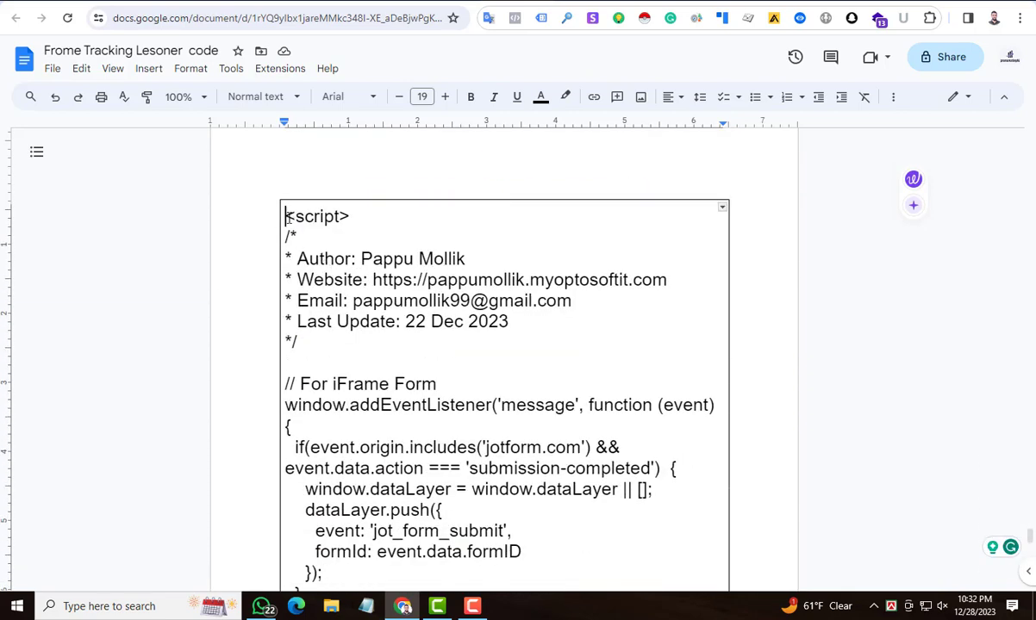
# Step: Copy the entire JotForm listener script, from the opening to the closing script tag
pyautogui.moveTo(290, 217); pyautogui.dragTo(434, 397)
pyautogui.scroll(-8, 365, 403)
pyautogui.scroll(-3, 422, 382)
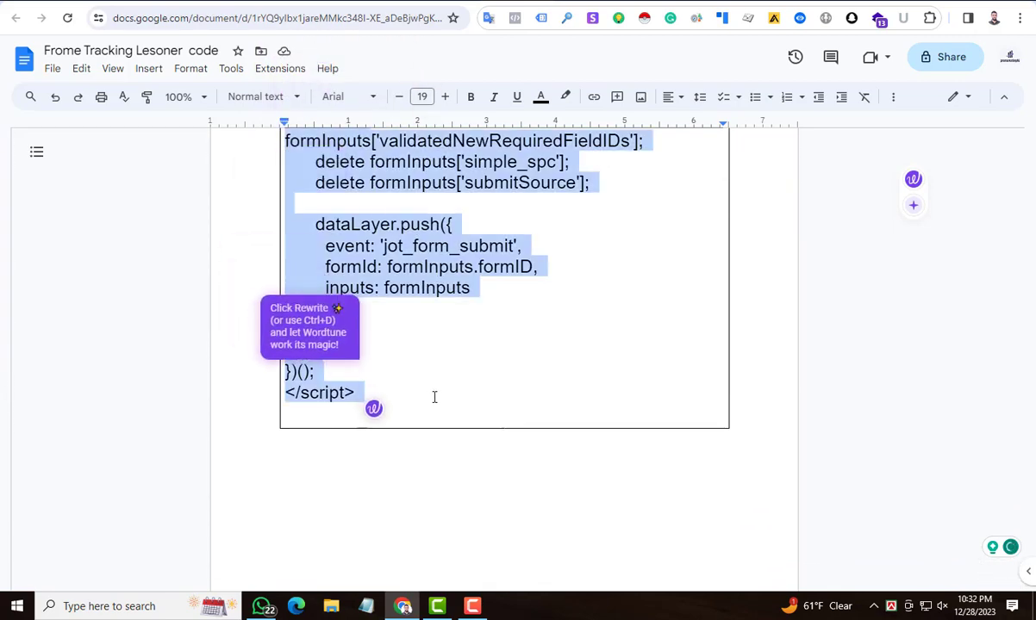
# Step: Switch back to Google Tag Manager and create a new Custom HTML tag containing the copied JotForm listener script
pyautogui.hotkey('ctrl', 'Tab')
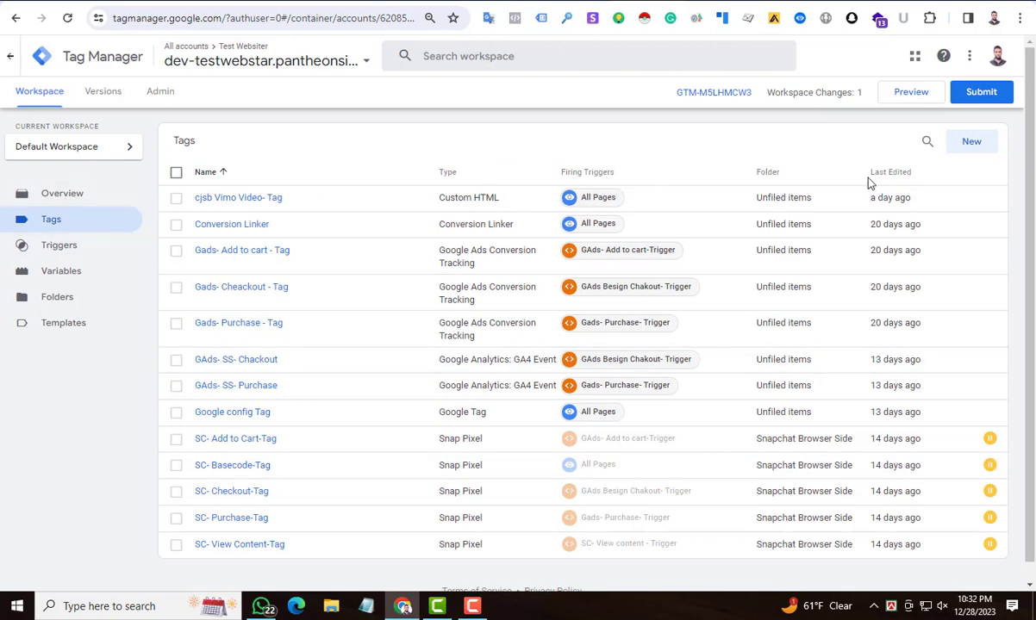
pyautogui.click(970, 142)
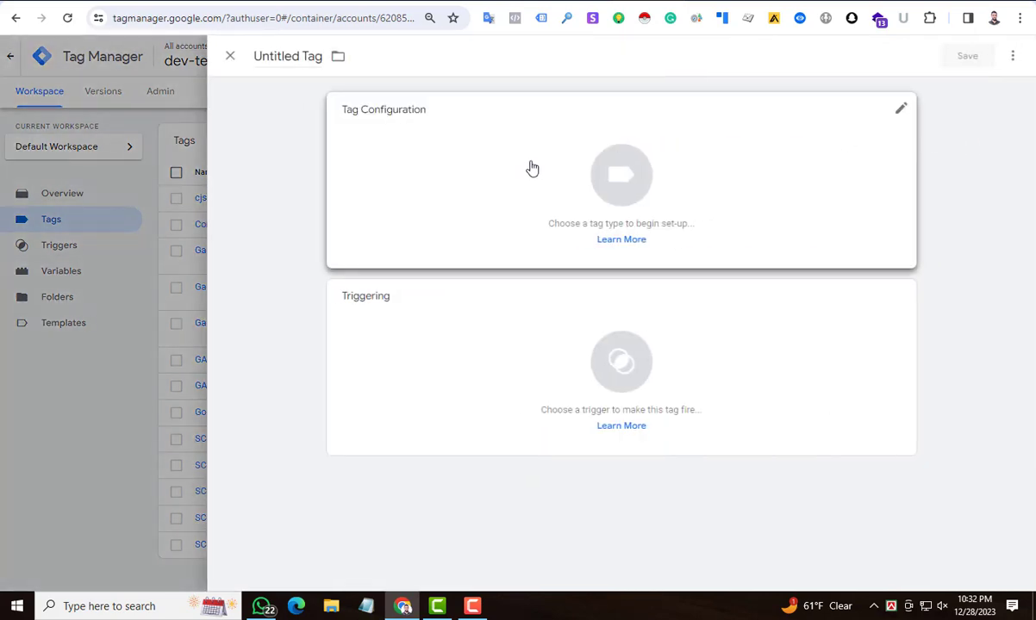
pyautogui.click(561, 170)
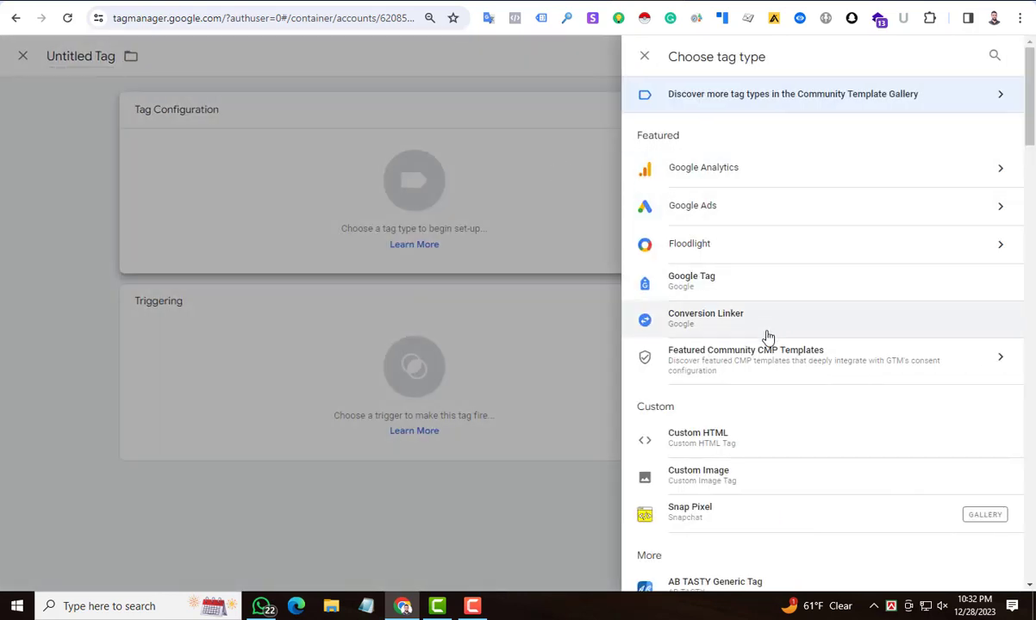
pyautogui.scroll(-2, 758, 345)
pyautogui.click(799, 298)
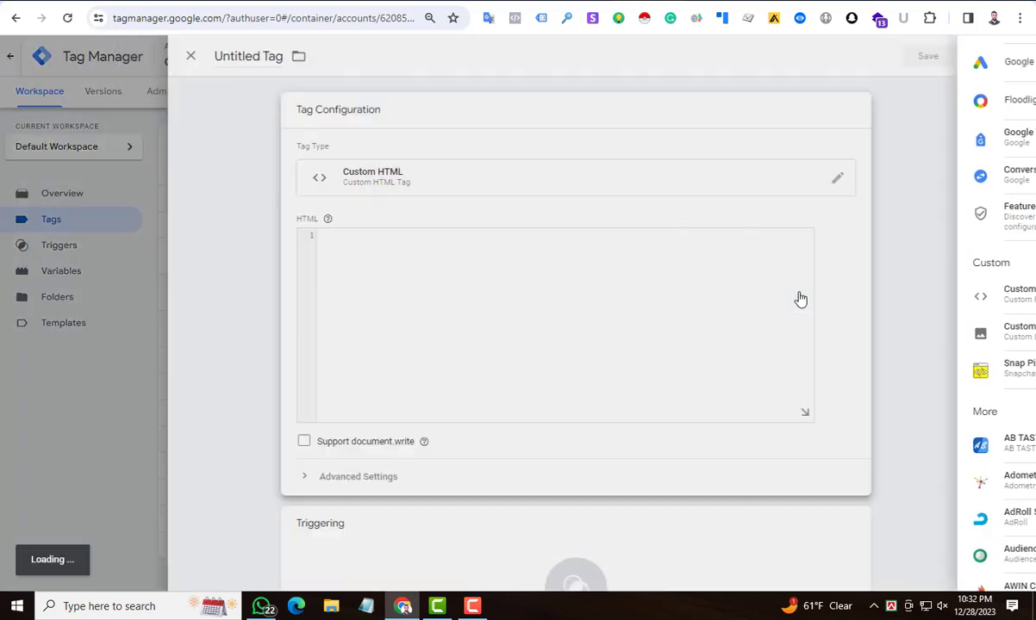
pyautogui.hotkey('ctrl', 'v')
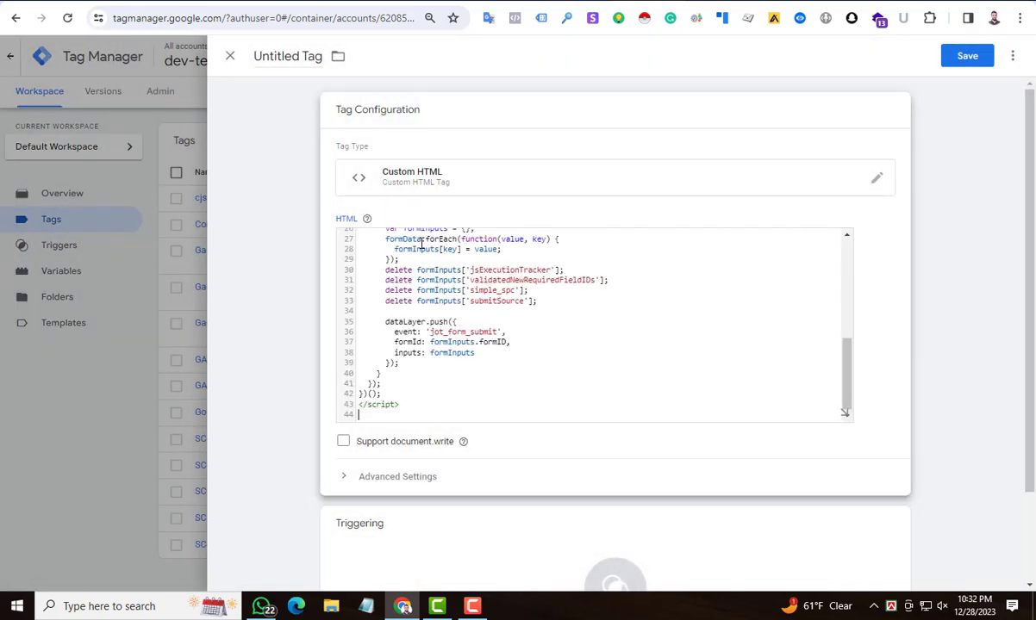
pyautogui.scroll(3, 457, 317)
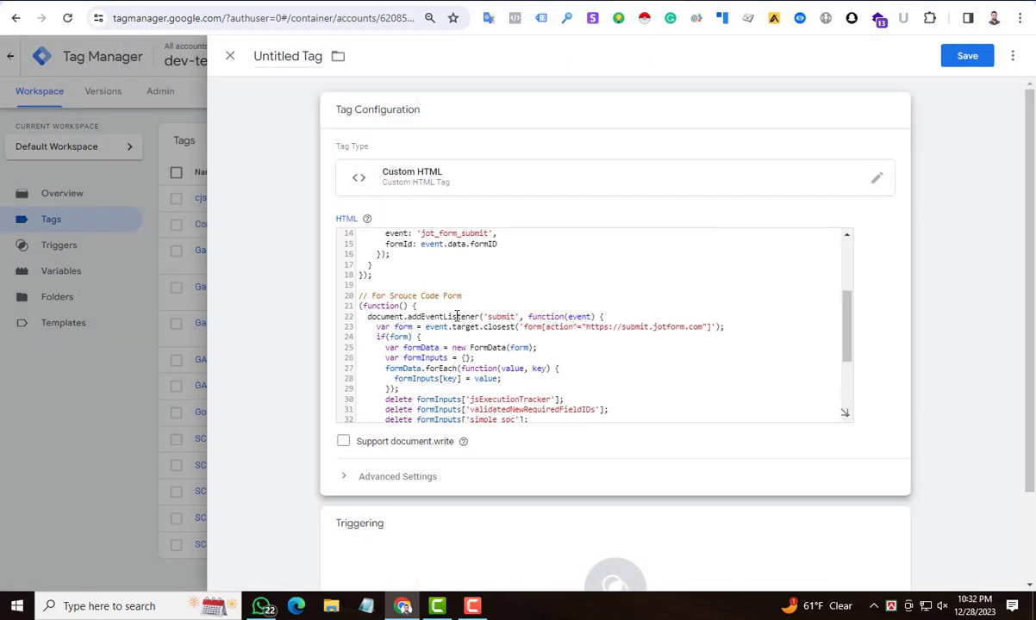
# Step: Name the new tag "cJsb JotForm Code"
pyautogui.click(287, 55)
pyautogui.doubleClick(292, 56)
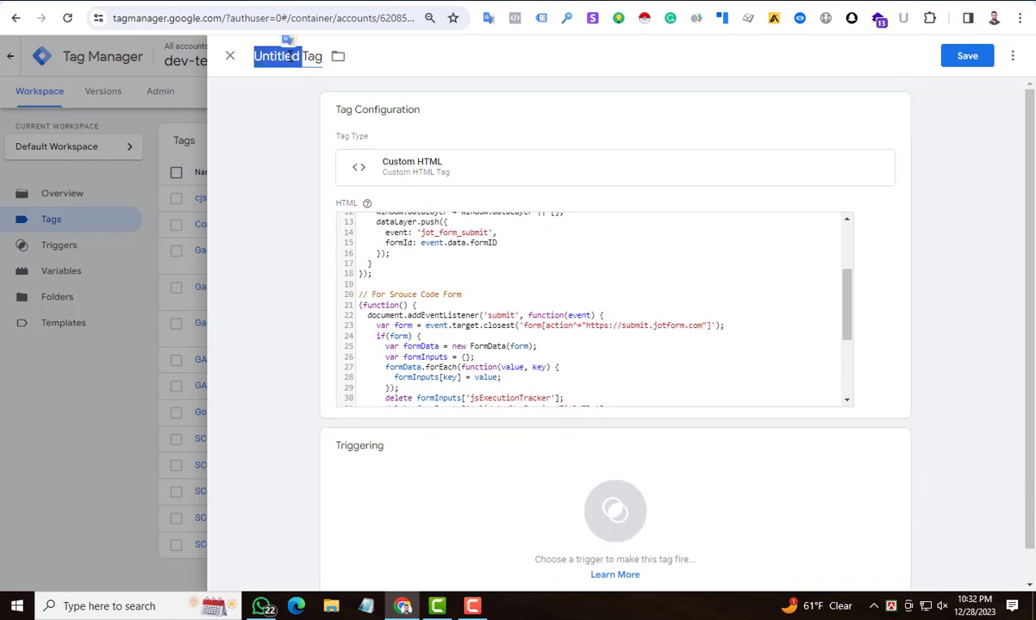
pyautogui.write('c')
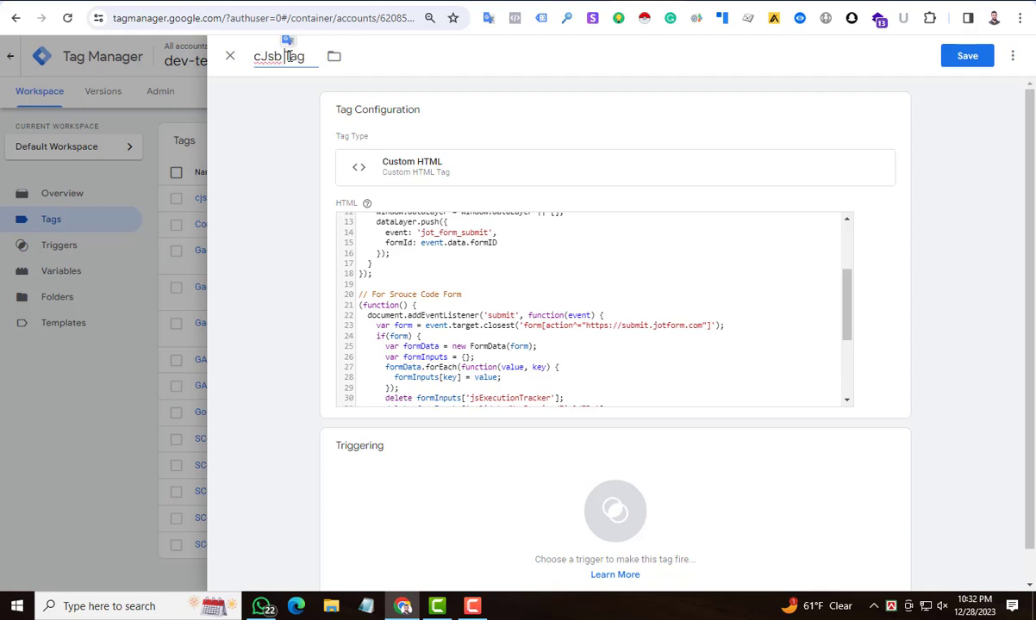
pyautogui.write('Jsb Jot f')
pyautogui.press('BackSpace')
pyautogui.press('BackSpace')
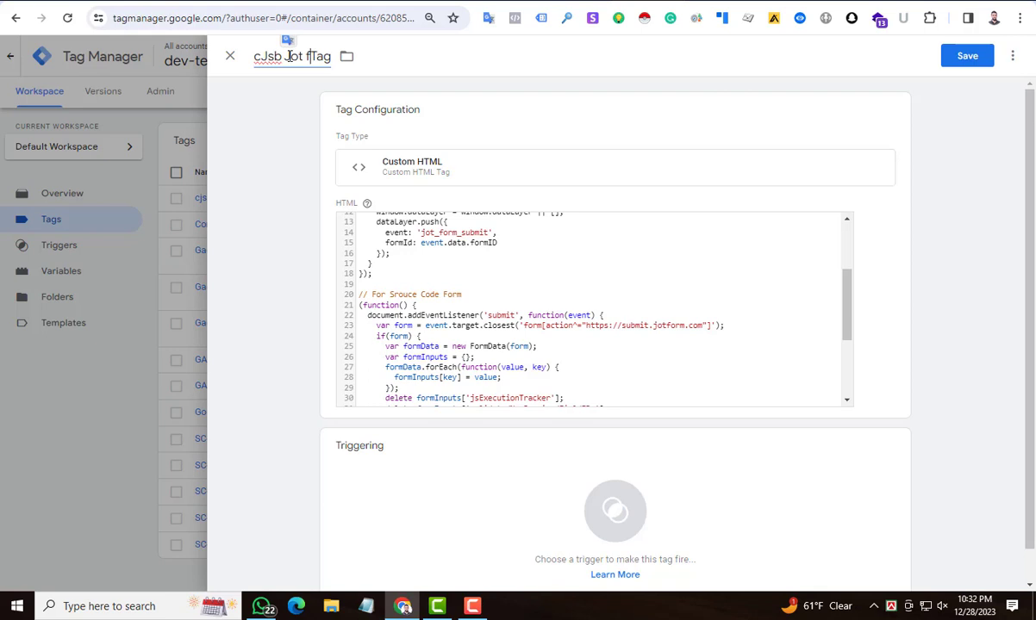
pyautogui.write('Form')
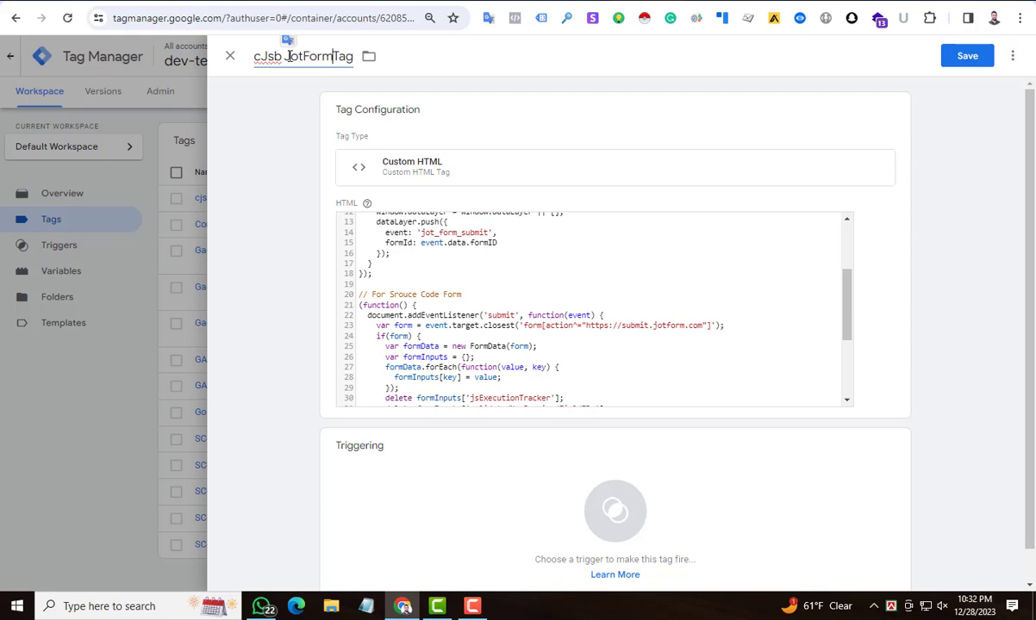
pyautogui.press('Delete')
pyautogui.scroll(-1, 362, 172)
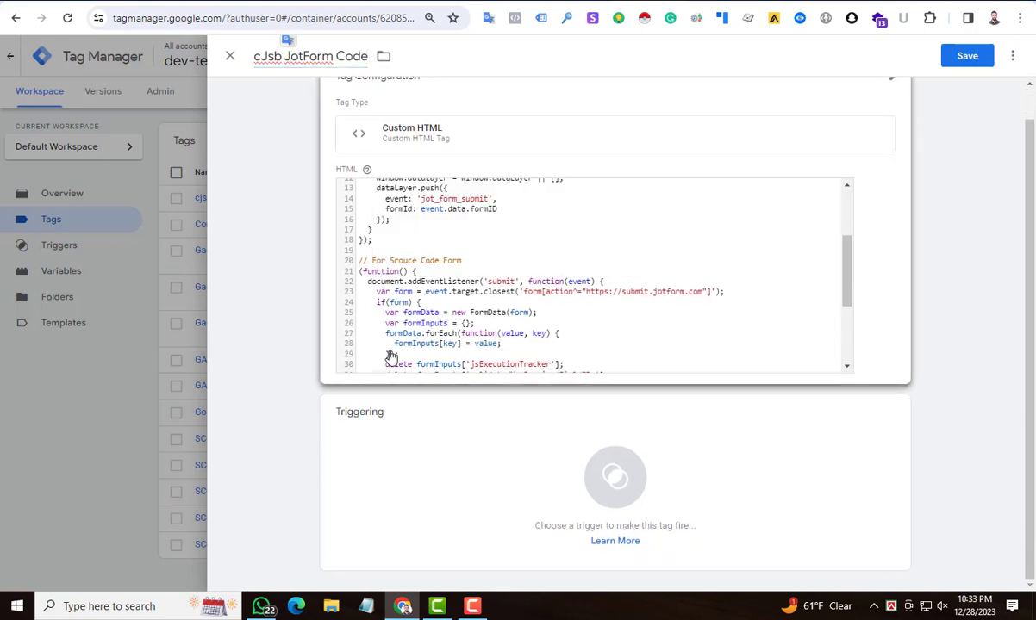
# Step: Assign the All Pages trigger to the JotForm listener tag and save the tag
pyautogui.click(481, 432)
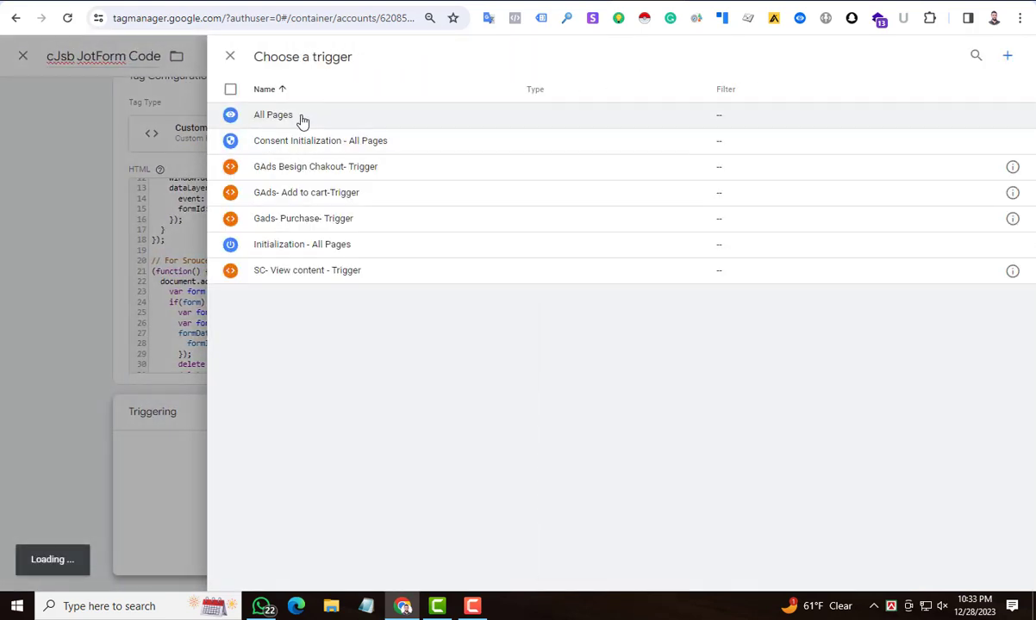
pyautogui.click(301, 119)
pyautogui.click(964, 63)
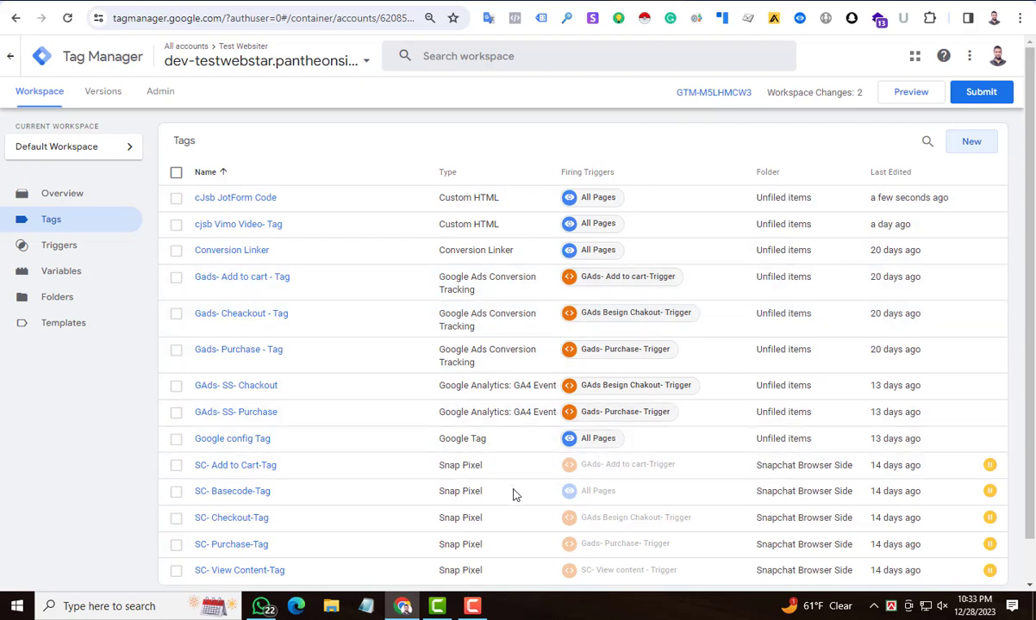
pyautogui.click(904, 96)
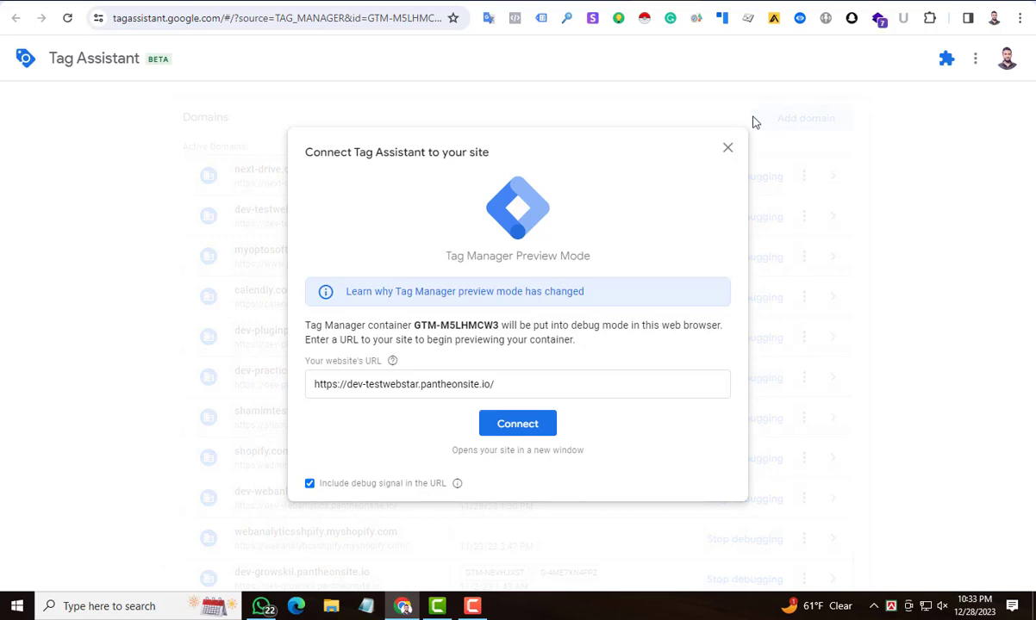
pyautogui.click(515, 423)
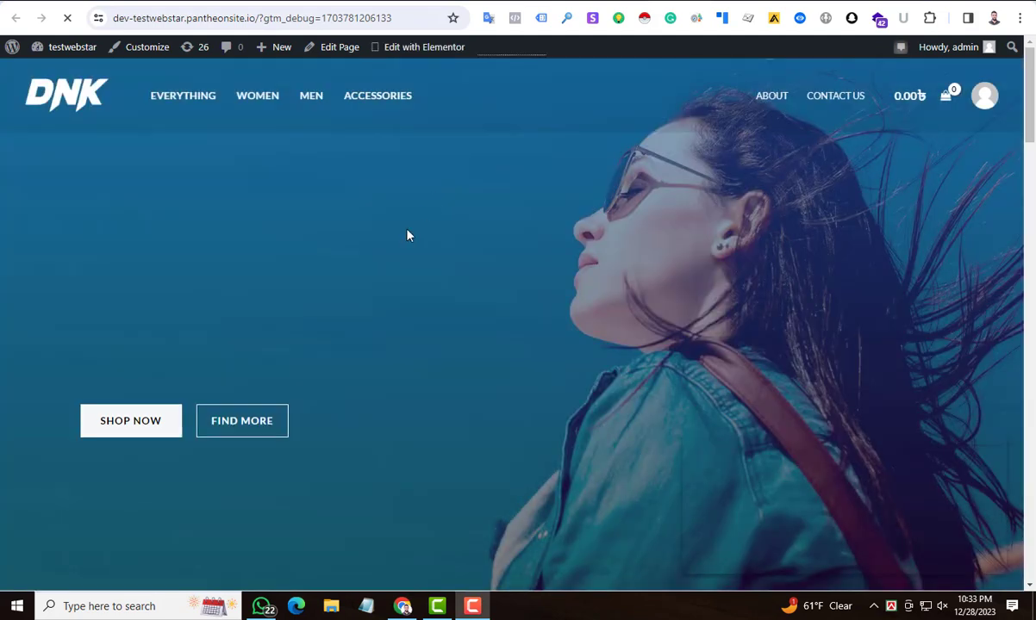
pyautogui.scroll(-1, 408, 207)
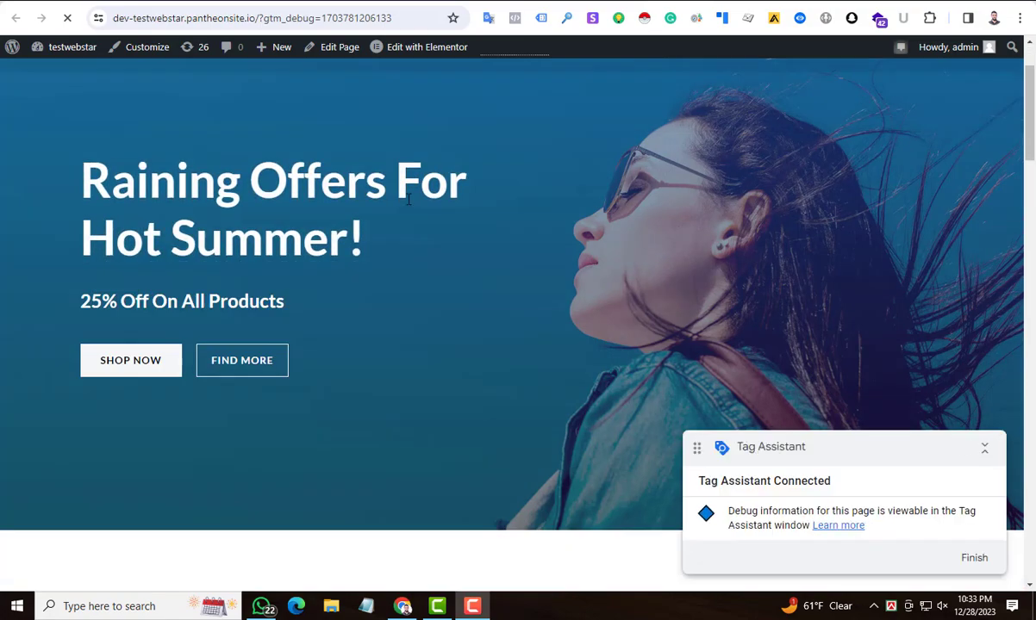
pyautogui.scroll(-3, 409, 199)
pyautogui.scroll(4, 573, 175)
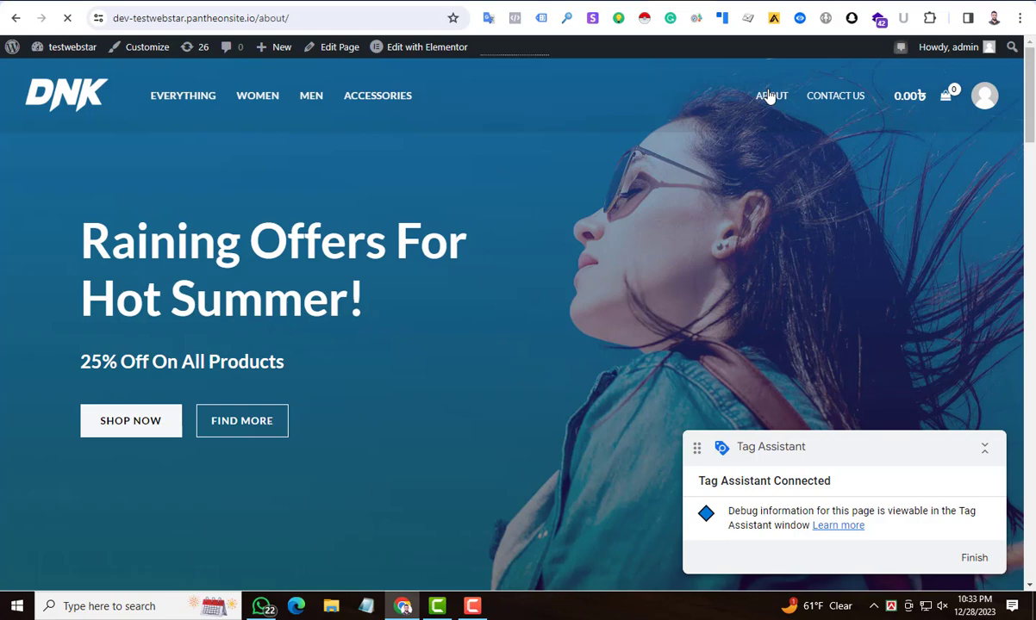
pyautogui.hotkey('alt', 'Tab')
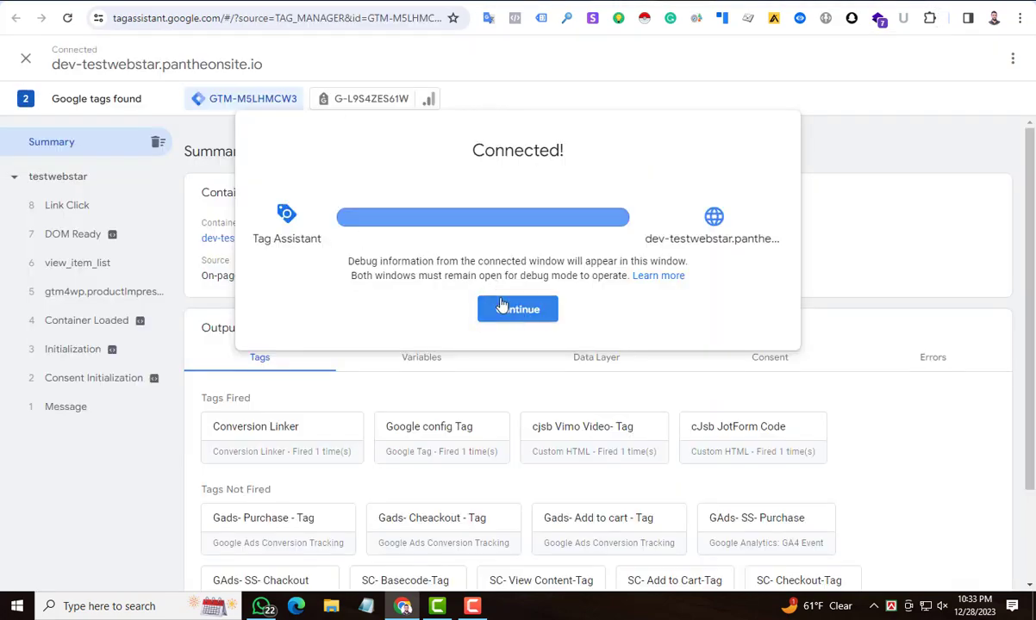
pyautogui.click(518, 310)
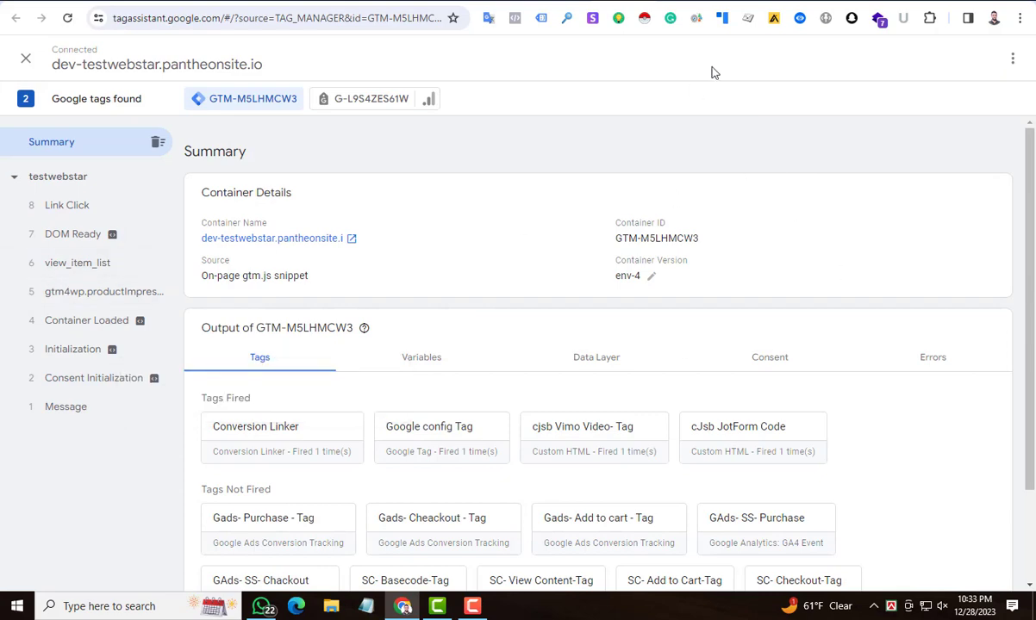
# Step: Return to the About page and fill the New Customer Registration Form with a saved autofill profile's contact details
pyautogui.hotkey('alt', 'Tab')
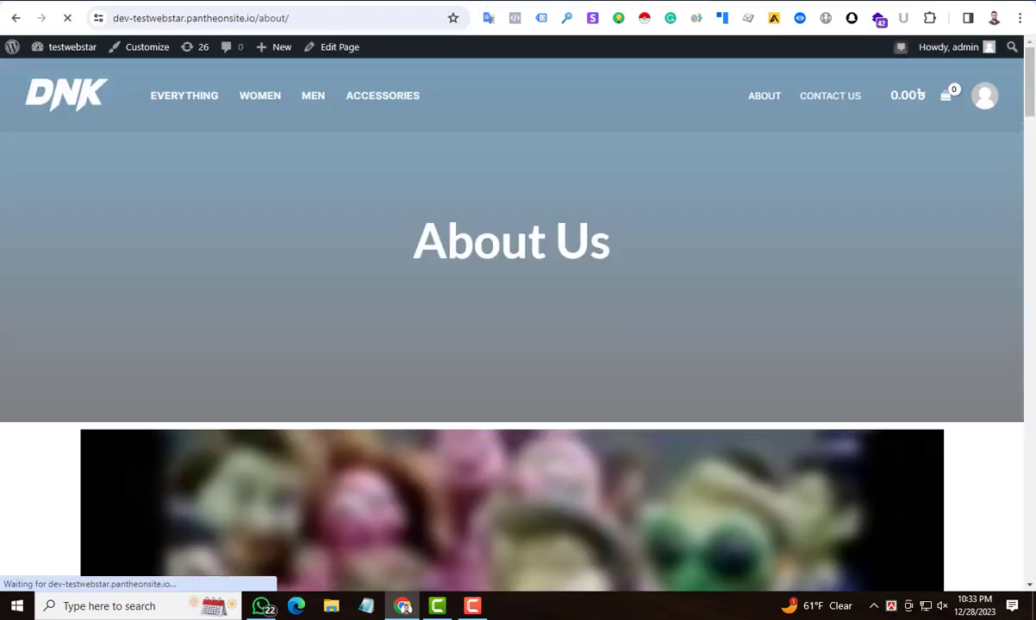
pyautogui.scroll(-12, 318, 314)
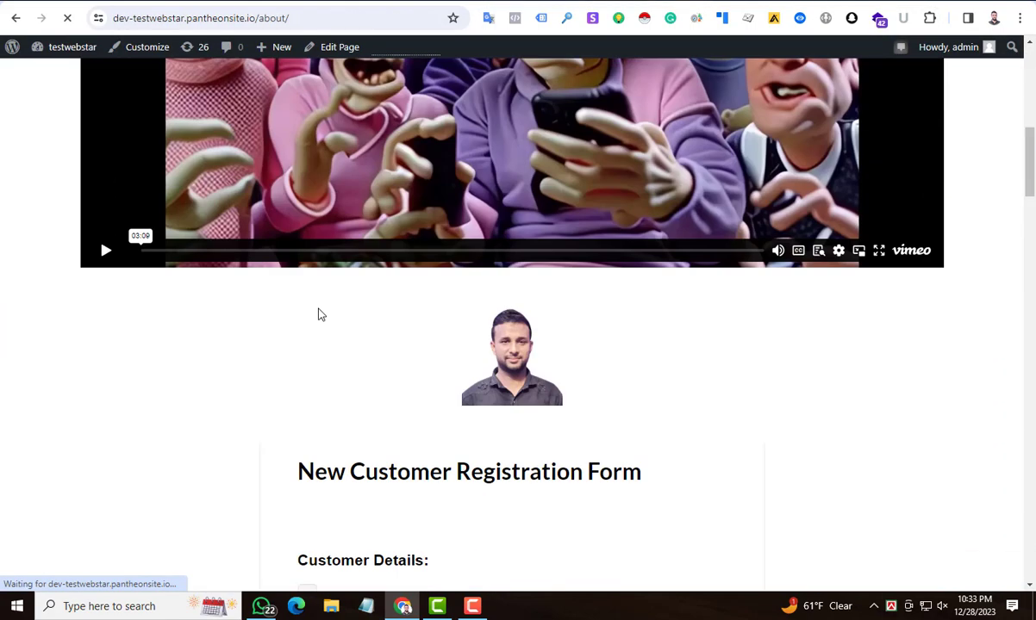
pyautogui.scroll(-4, 387, 243)
pyautogui.scroll(3, 661, 378)
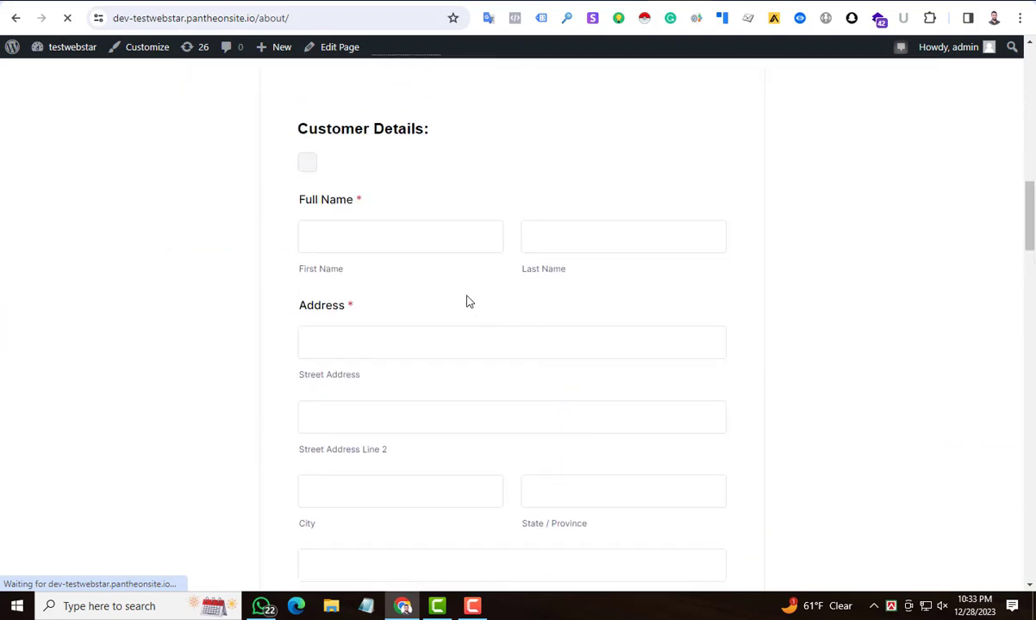
pyautogui.click(358, 226)
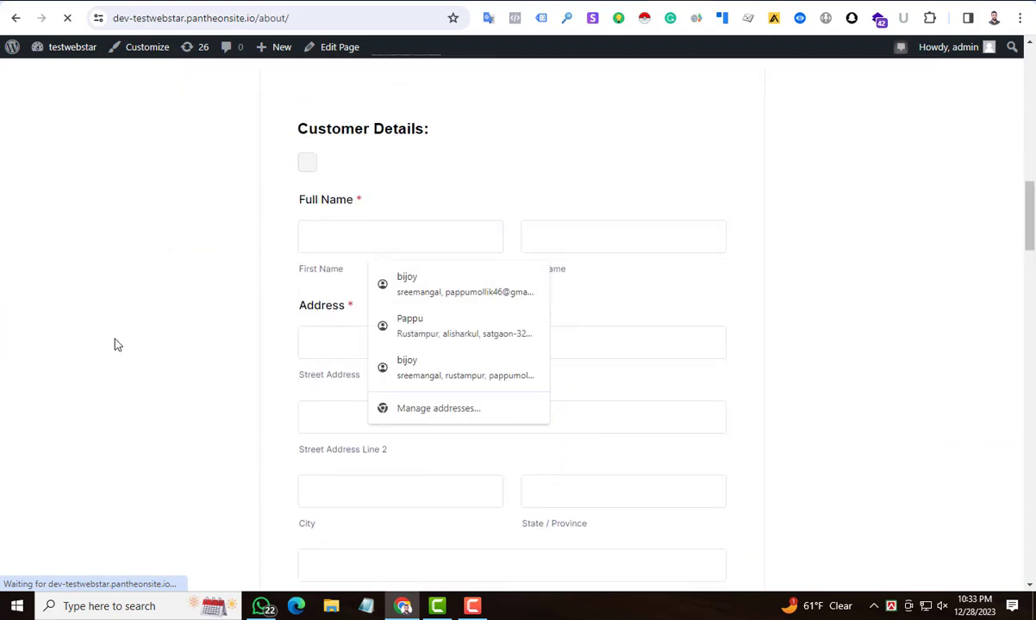
pyautogui.click(367, 233)
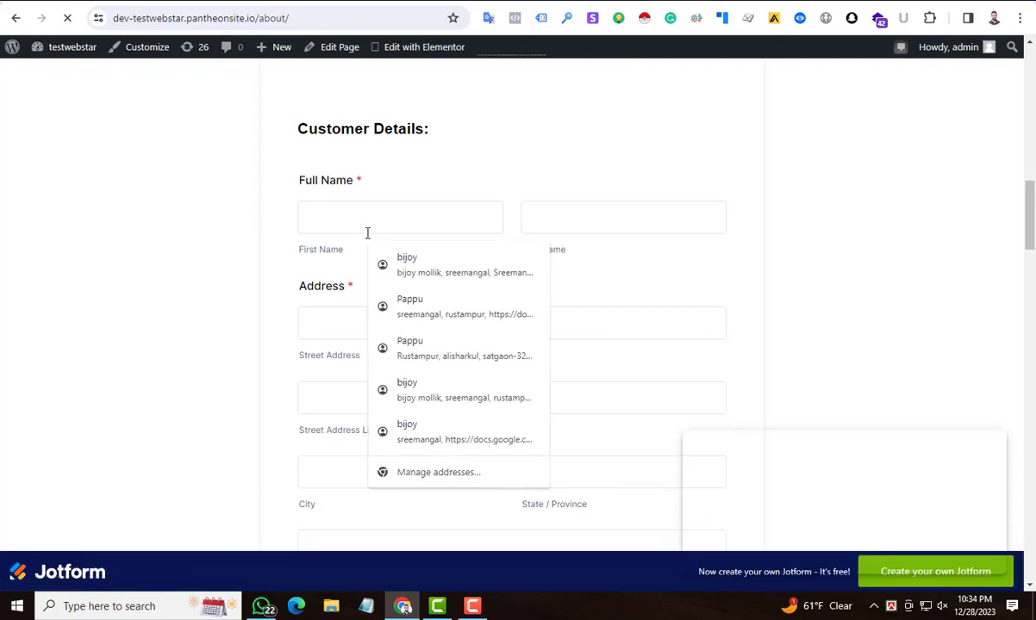
pyautogui.click(405, 274)
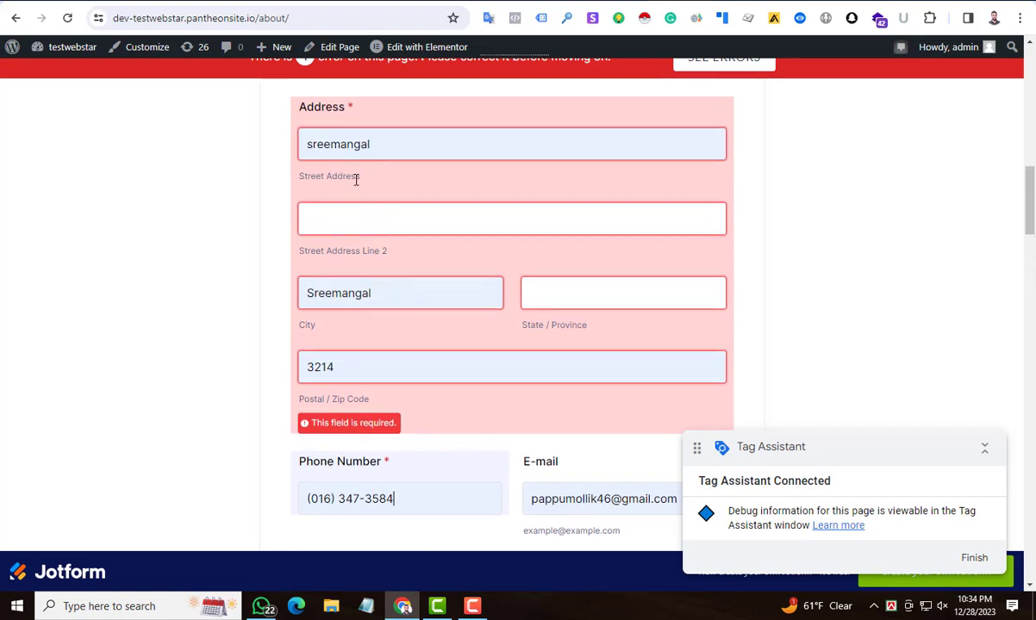
# Step: Complete the form's missing second street address line and state/province with the saved autofill suggestions
pyautogui.scroll(3, 345, 221)
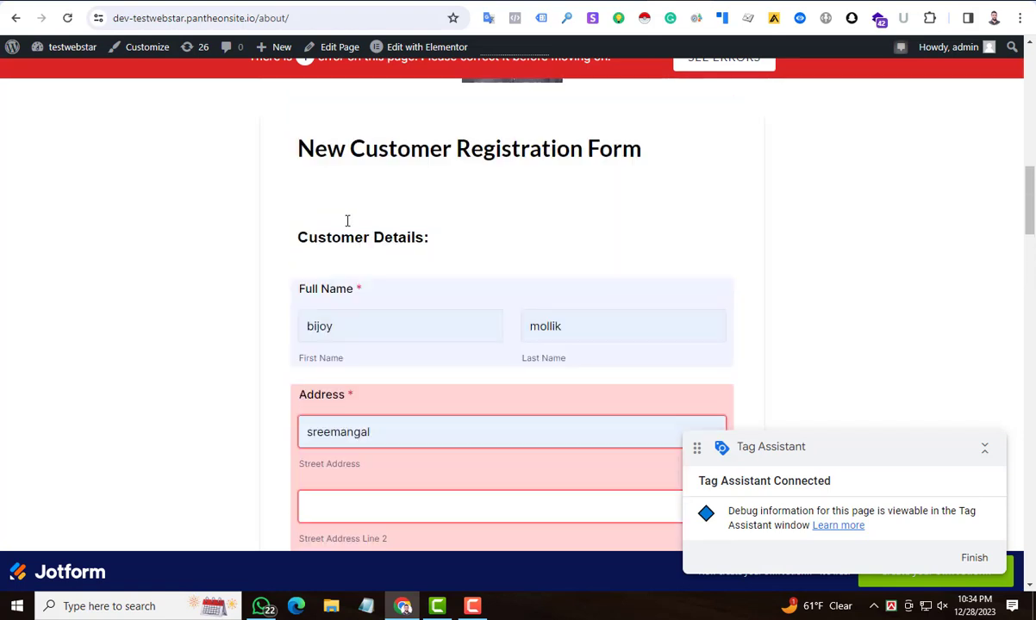
pyautogui.scroll(-2, 405, 293)
pyautogui.click(358, 361)
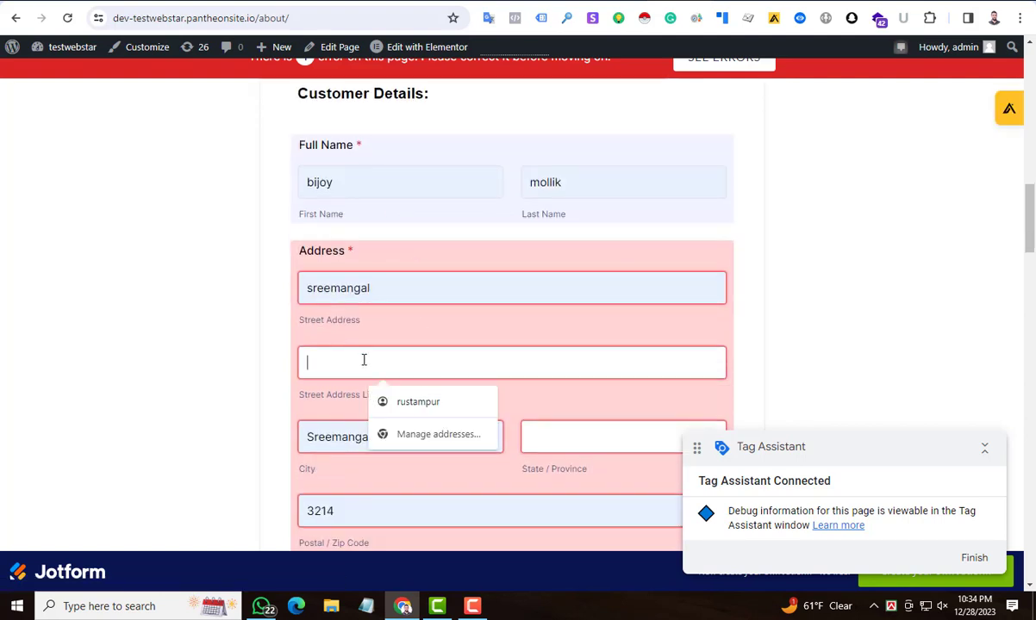
pyautogui.click(422, 403)
pyautogui.scroll(-2, 483, 362)
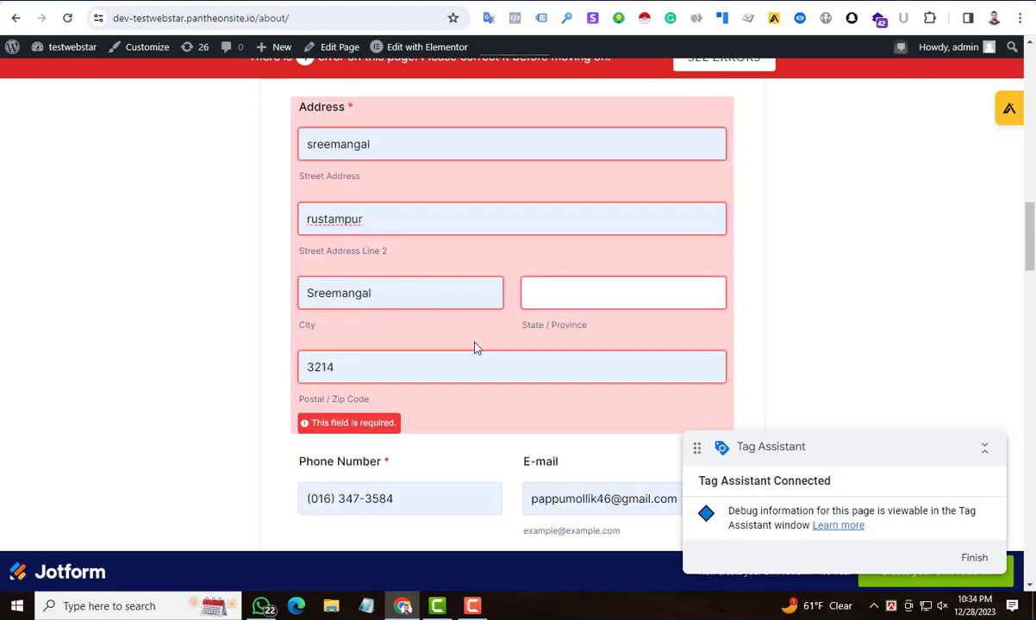
pyautogui.click(543, 297)
pyautogui.click(619, 334)
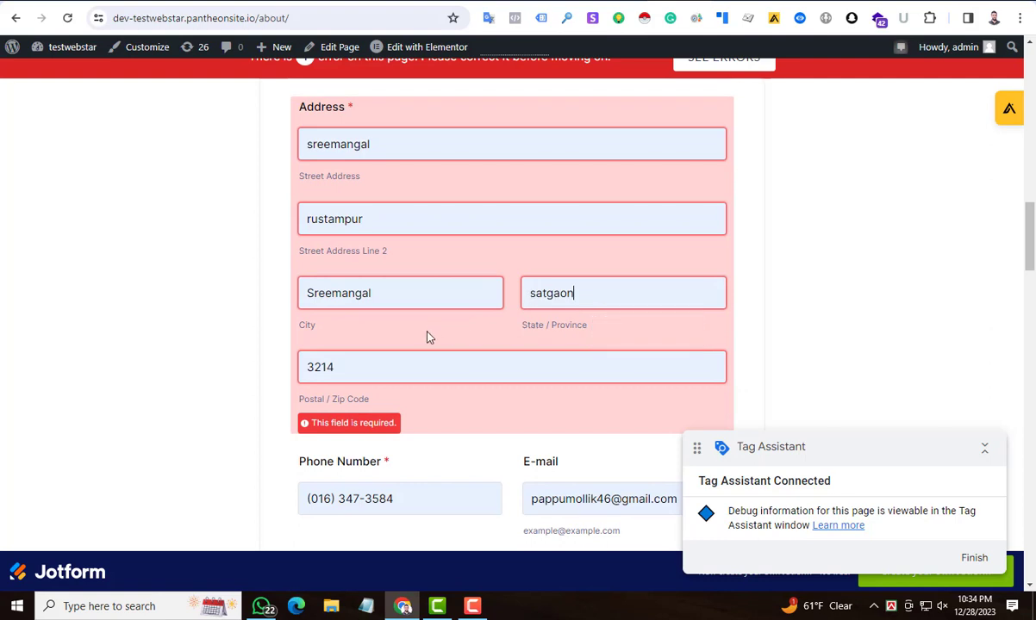
# Step: Enter "test" as the feedback in the registration form
pyautogui.scroll(-2, 428, 337)
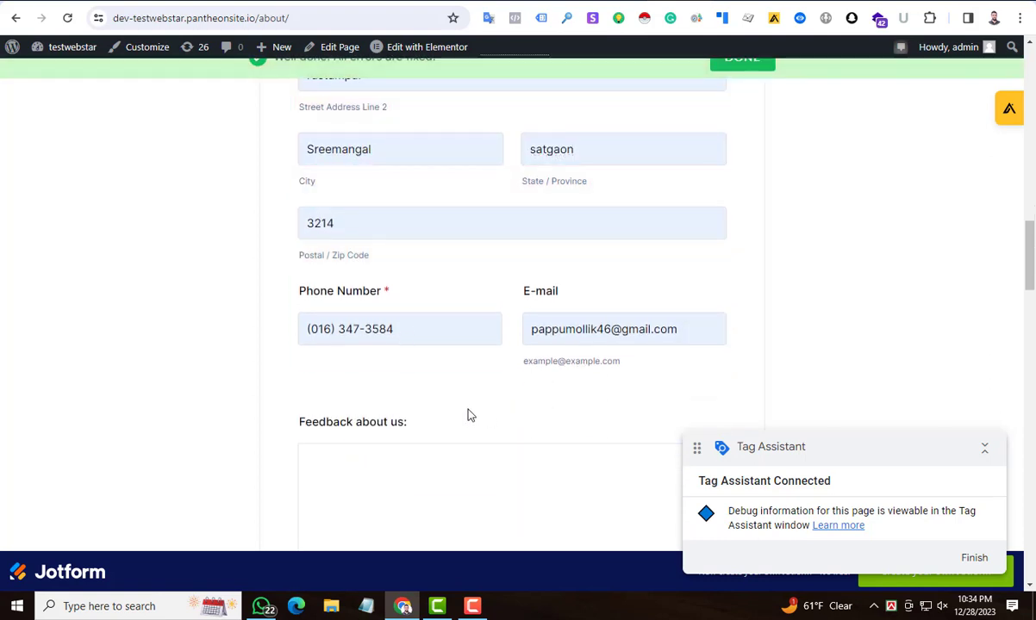
pyautogui.scroll(-2, 573, 404)
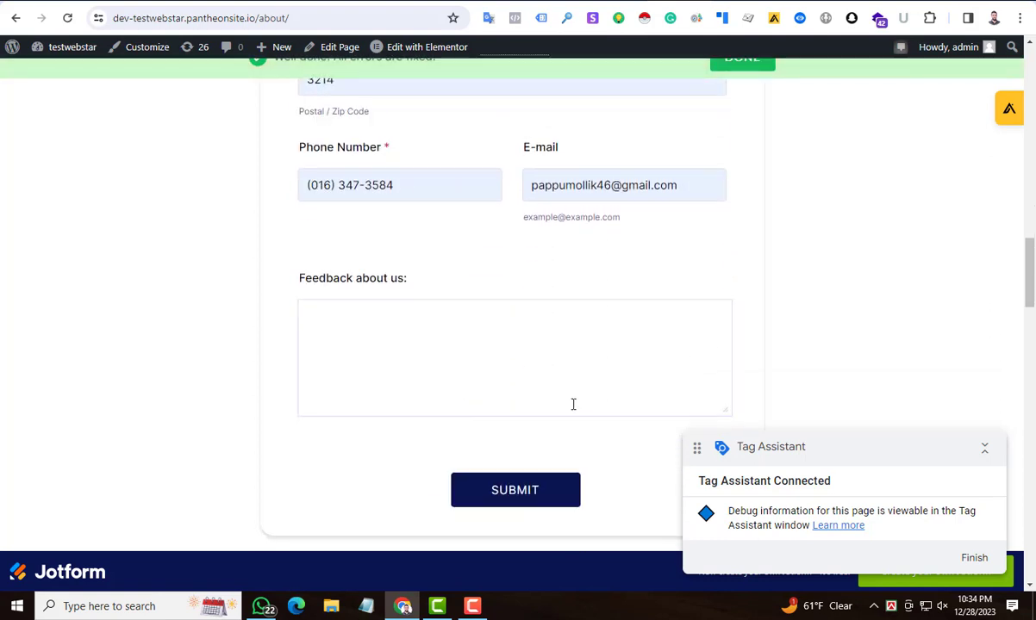
pyautogui.click(395, 327)
pyautogui.write('test')
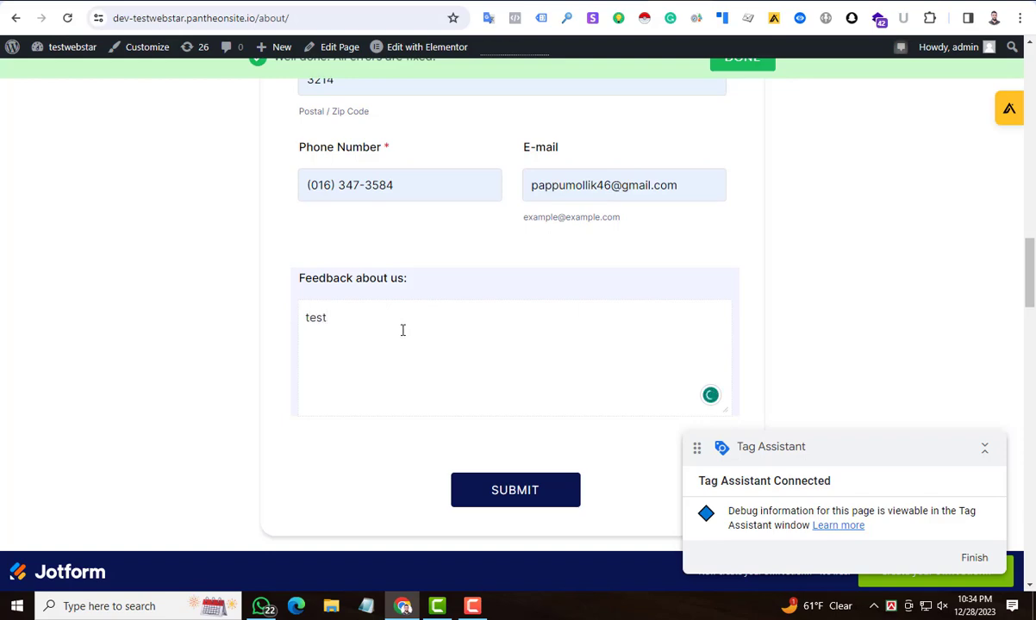
# Step: Check the events recorded in Tag Assistant, return to the About page, and submit the registration form
pyautogui.scroll(10, 403, 330)
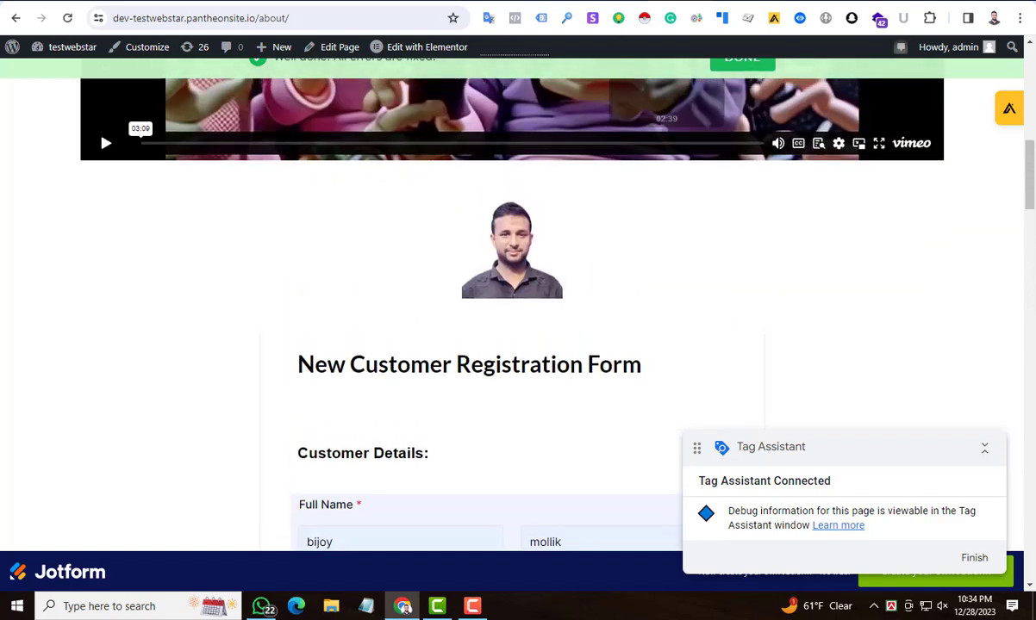
pyautogui.hotkey('alt', 'Tab')
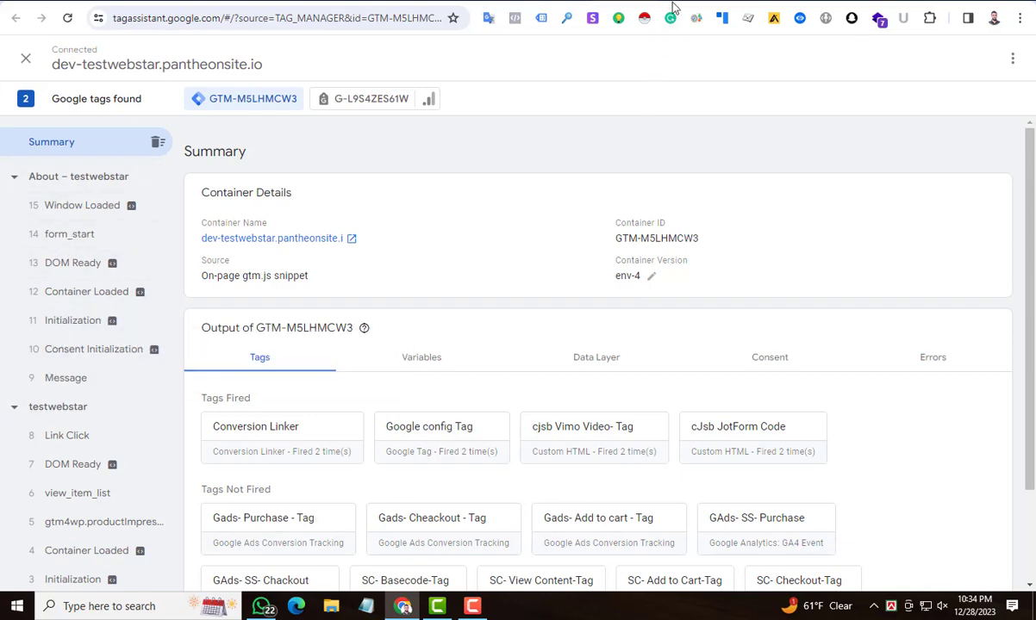
pyautogui.hotkey('alt', 'Tab')
pyautogui.scroll(-12, 430, 308)
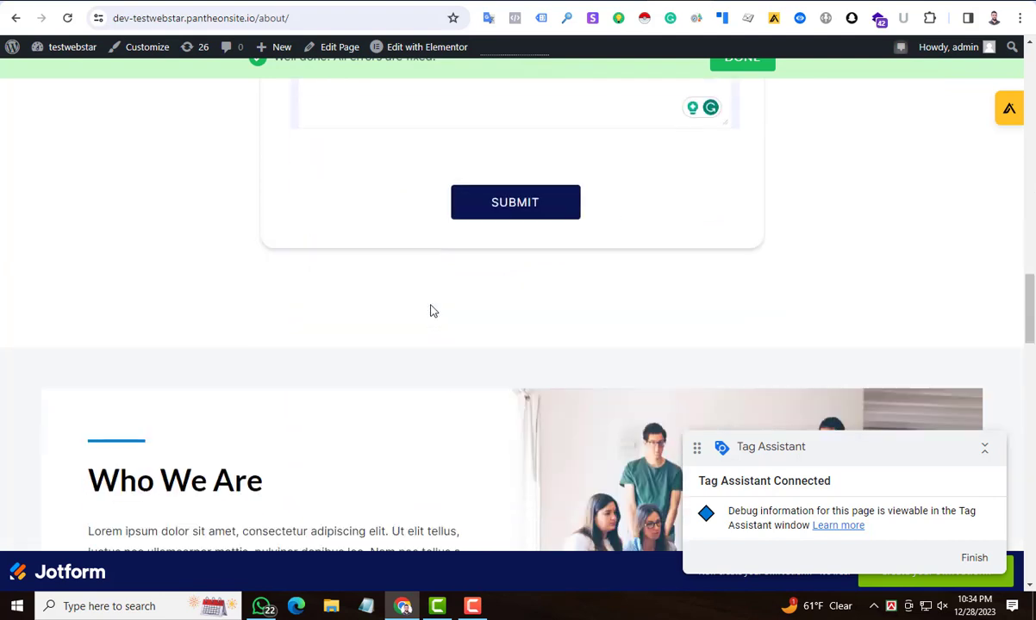
pyautogui.click(517, 207)
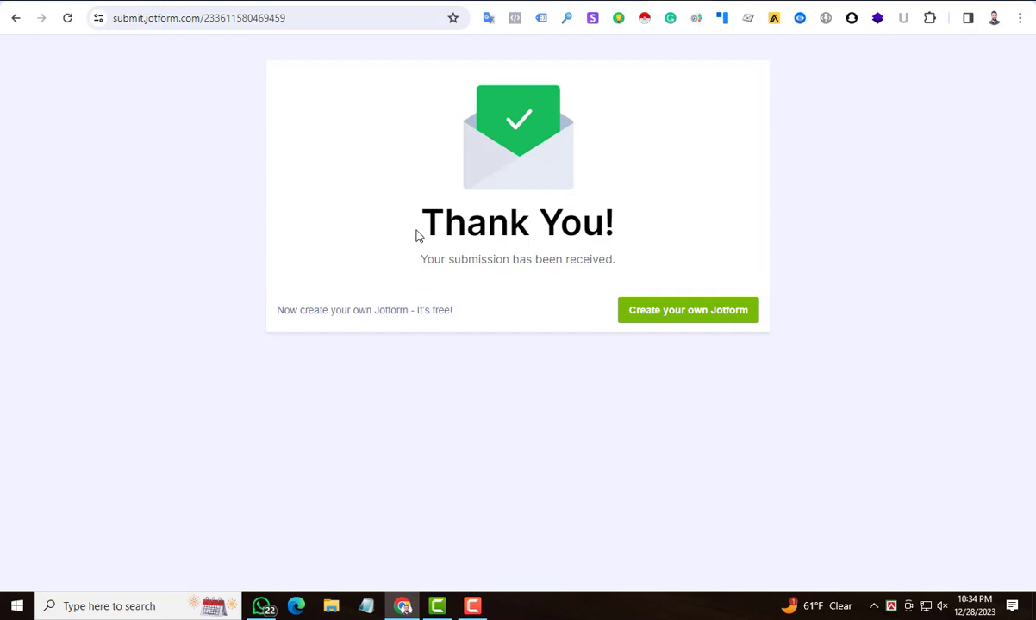
# Step: Examine the heading and URL of the JotForm thank-you page
pyautogui.moveTo(627, 231); pyautogui.dragTo(421, 223)
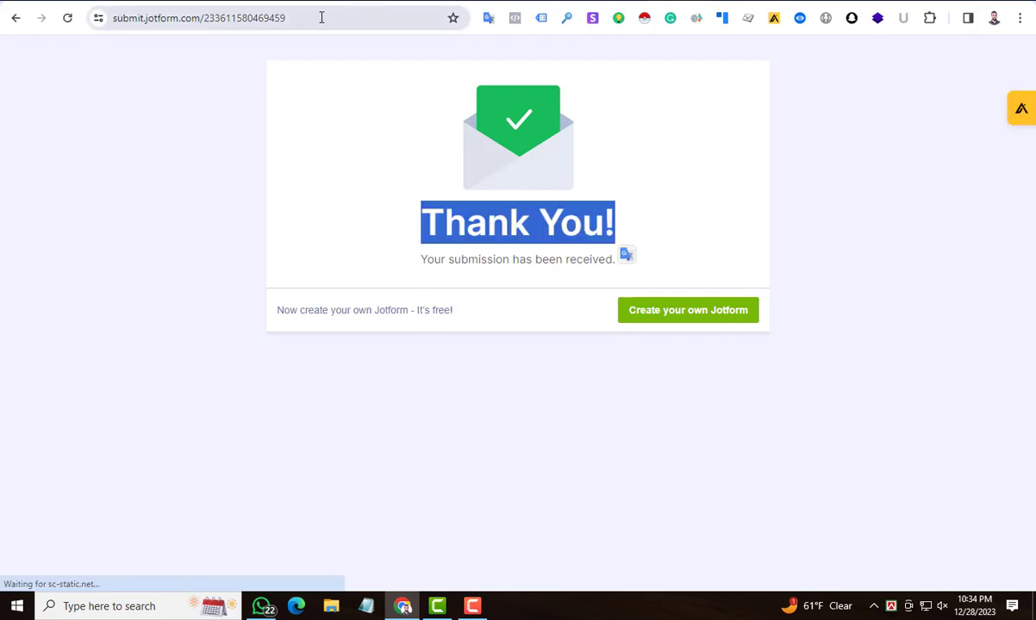
pyautogui.click(322, 18)
pyautogui.click(321, 18)
pyautogui.click(368, 51)
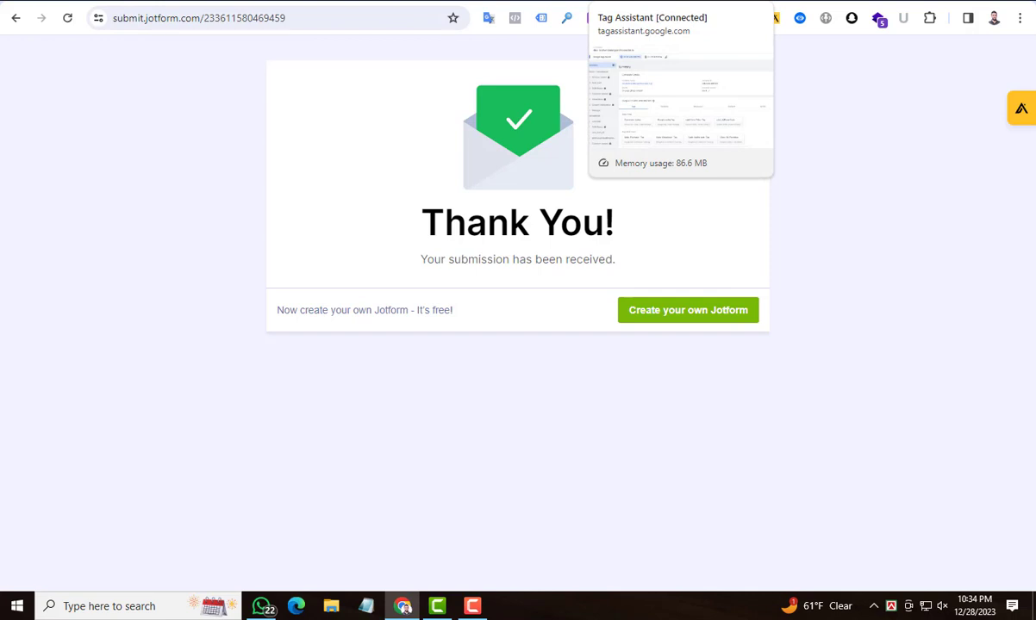
# Step: Switch to Tag Assistant and examine the data layer values of the jot_form_submit event, including the form ID and submitted inputs
pyautogui.click(642, 1)
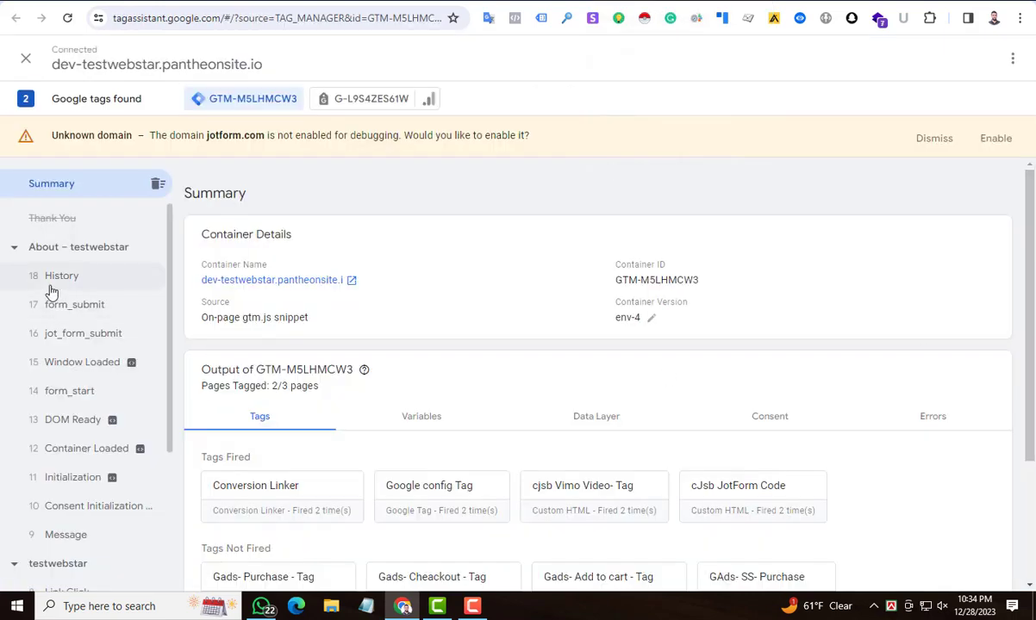
pyautogui.click(103, 337)
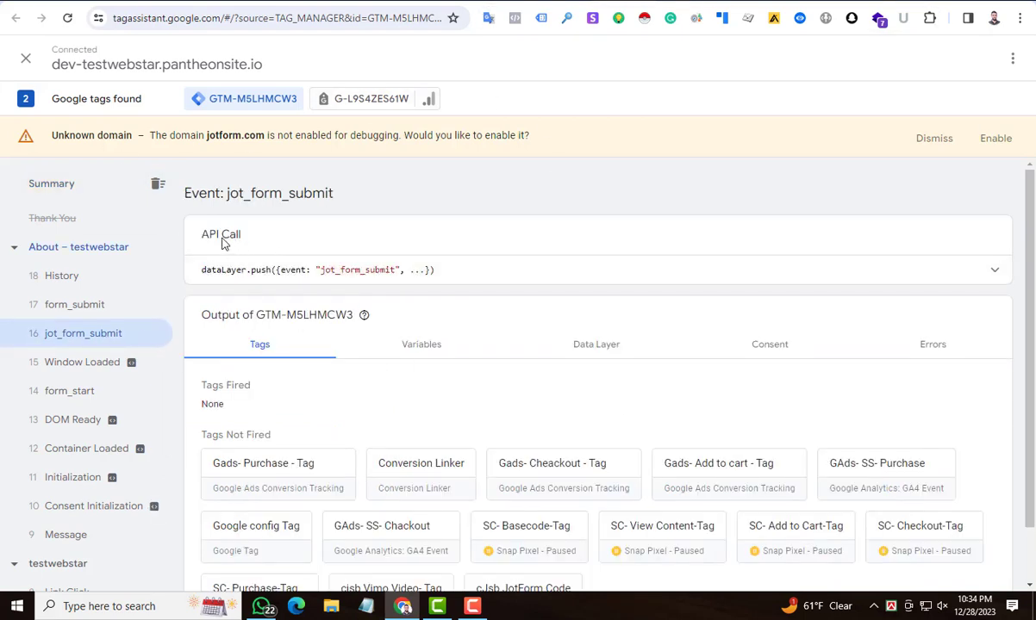
pyautogui.scroll(-1, 568, 335)
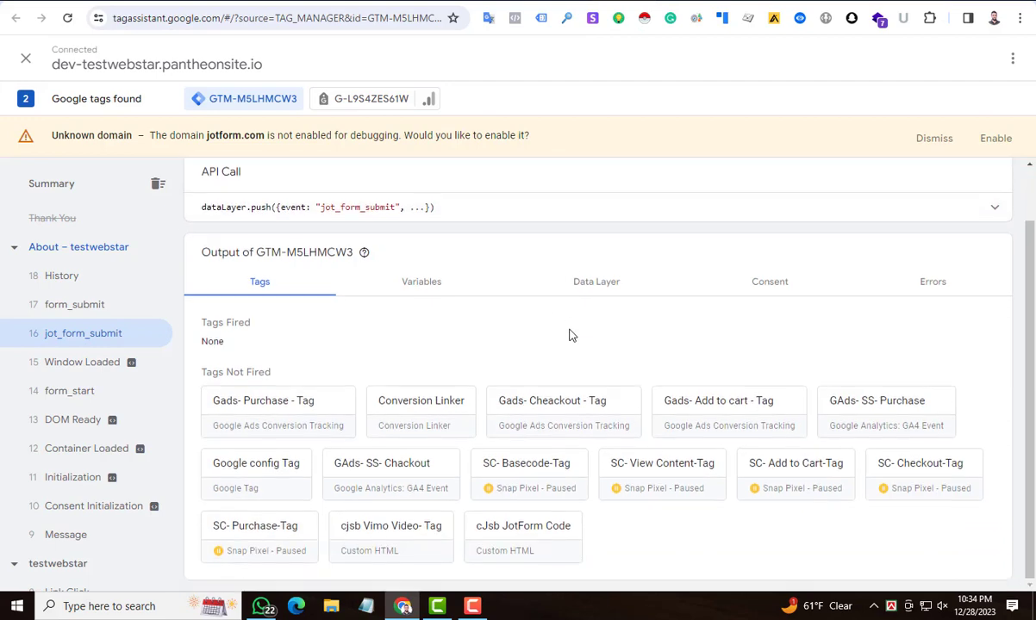
pyautogui.click(599, 286)
pyautogui.scroll(-2, 423, 314)
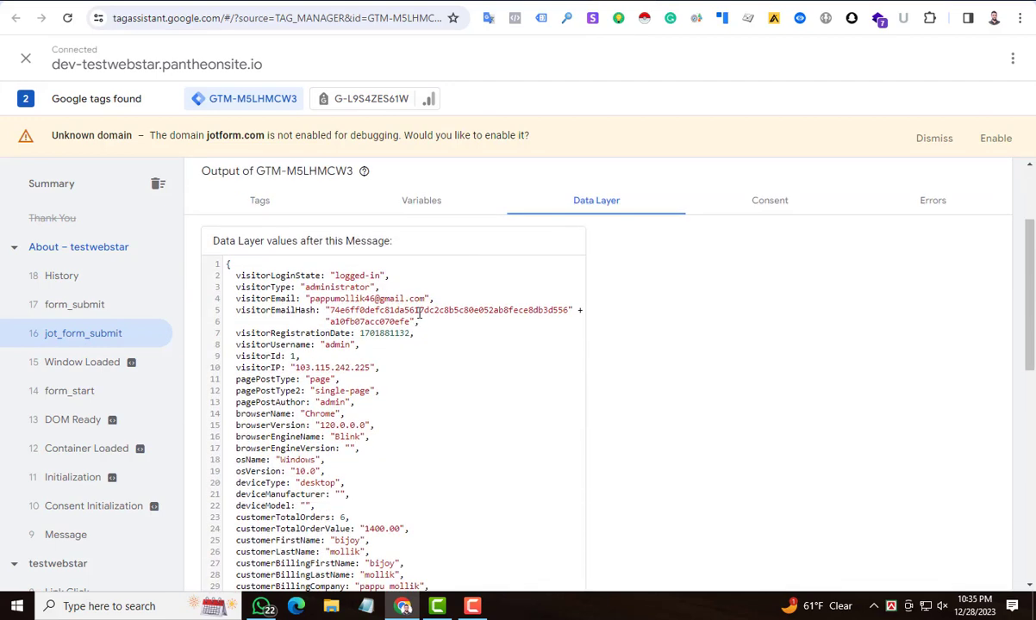
pyautogui.scroll(-2, 419, 312)
pyautogui.scroll(-5, 323, 351)
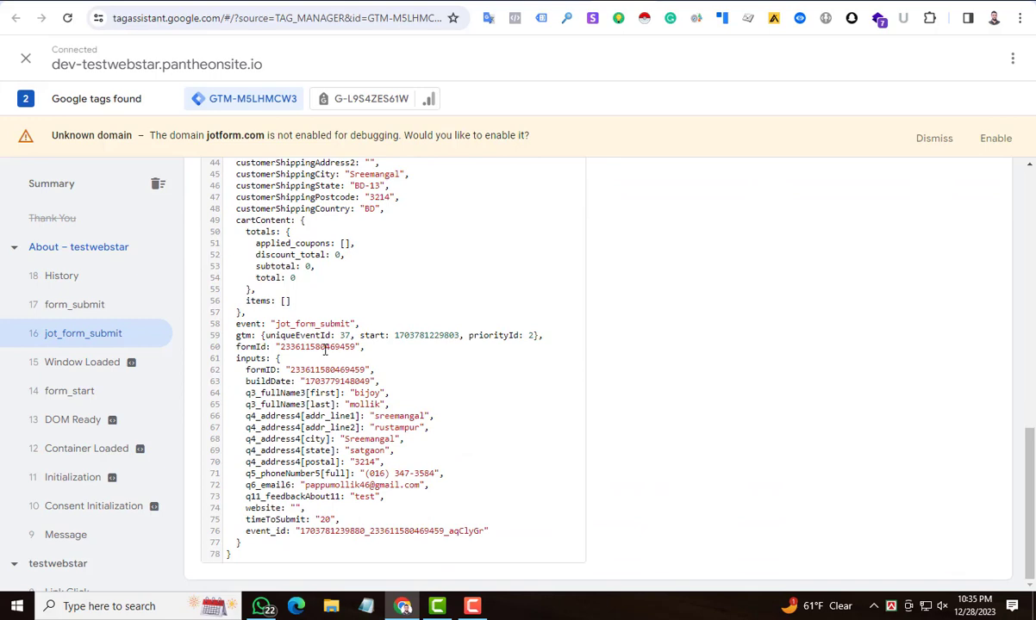
pyautogui.scroll(10, 325, 348)
pyautogui.scroll(-5, 439, 324)
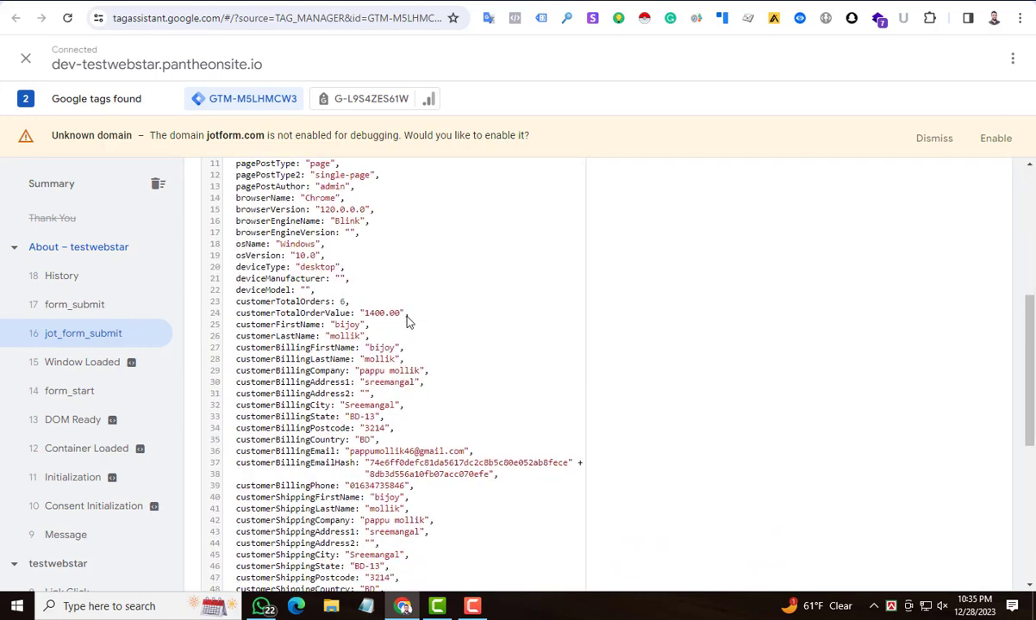
pyautogui.scroll(5, 405, 321)
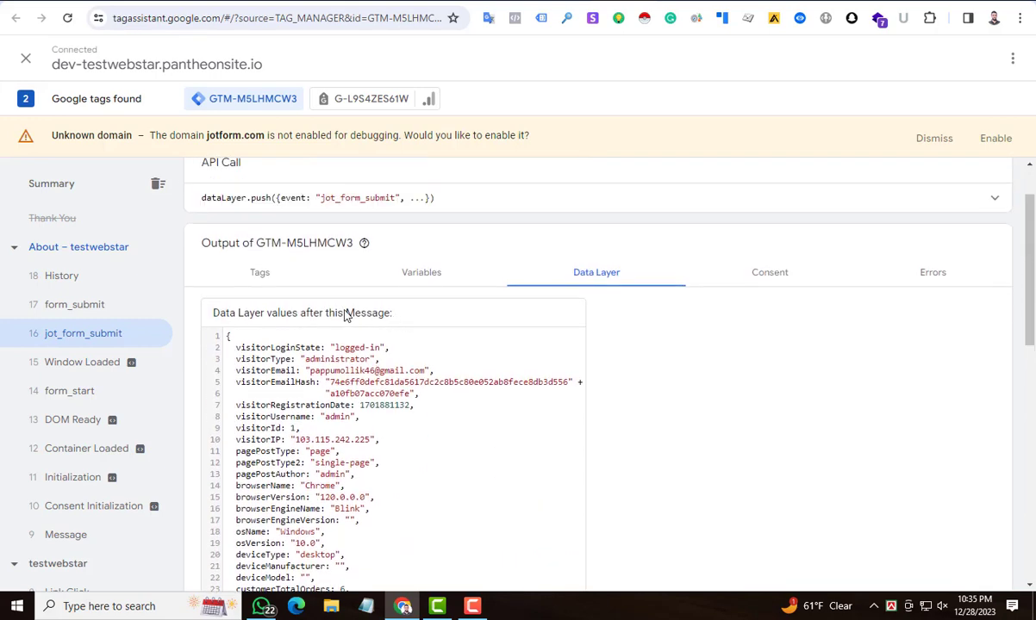
pyautogui.scroll(-2, 307, 346)
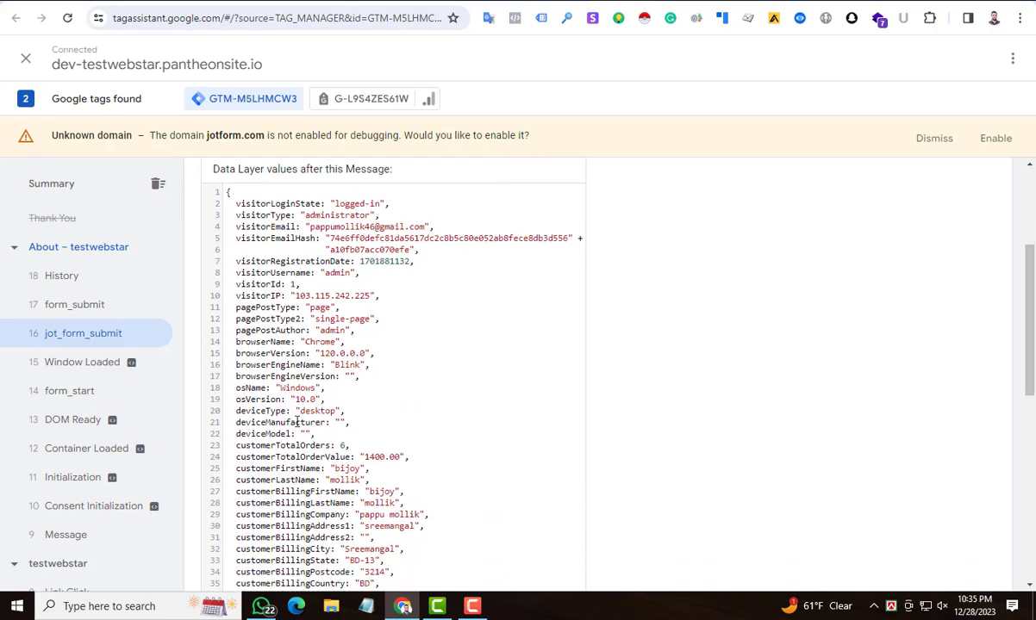
# Step: Examine the jot_form_submit event name and submitted form inputs further down in the data layer values
pyautogui.scroll(-5, 298, 423)
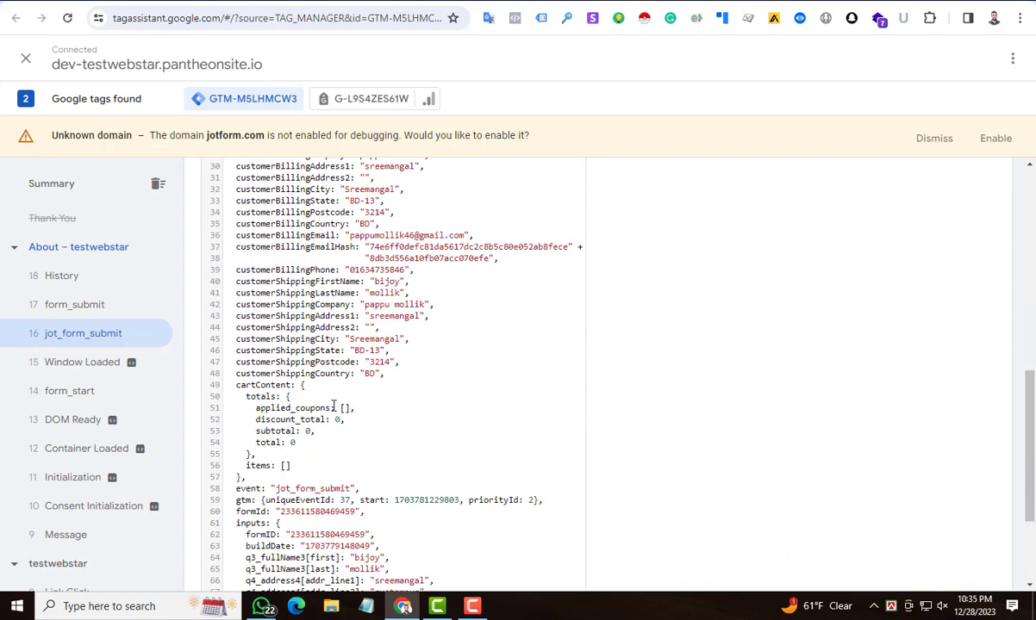
pyautogui.scroll(-1, 332, 421)
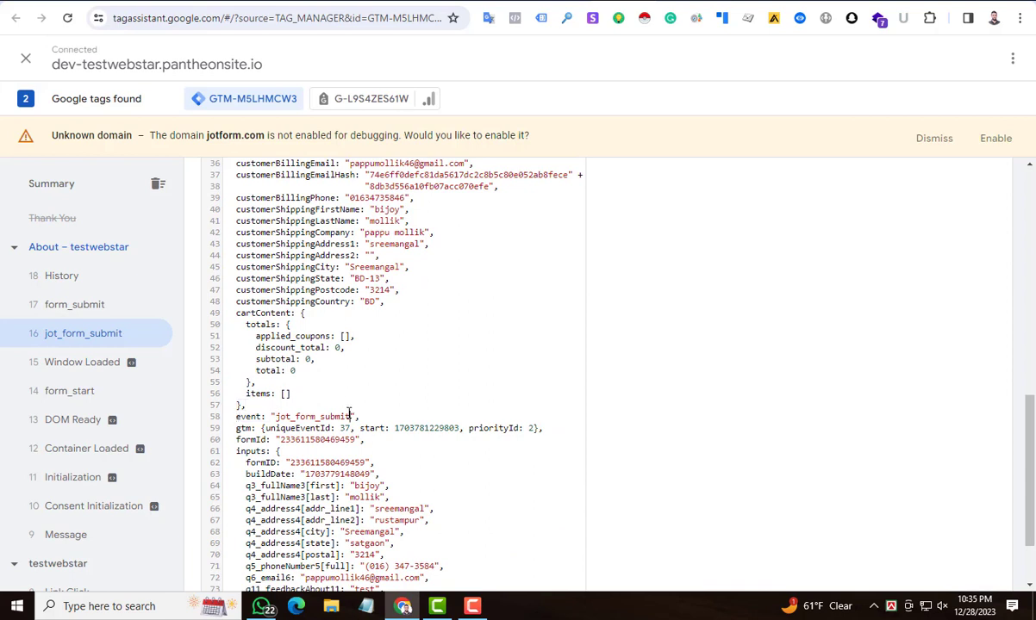
pyautogui.moveTo(353, 417); pyautogui.dragTo(278, 416)
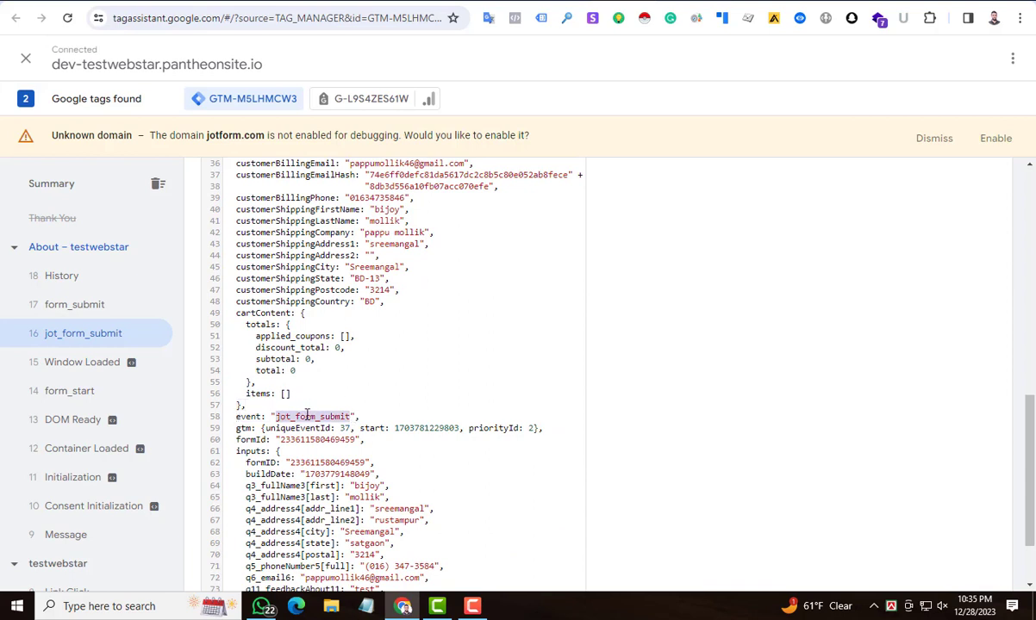
pyautogui.click(284, 416)
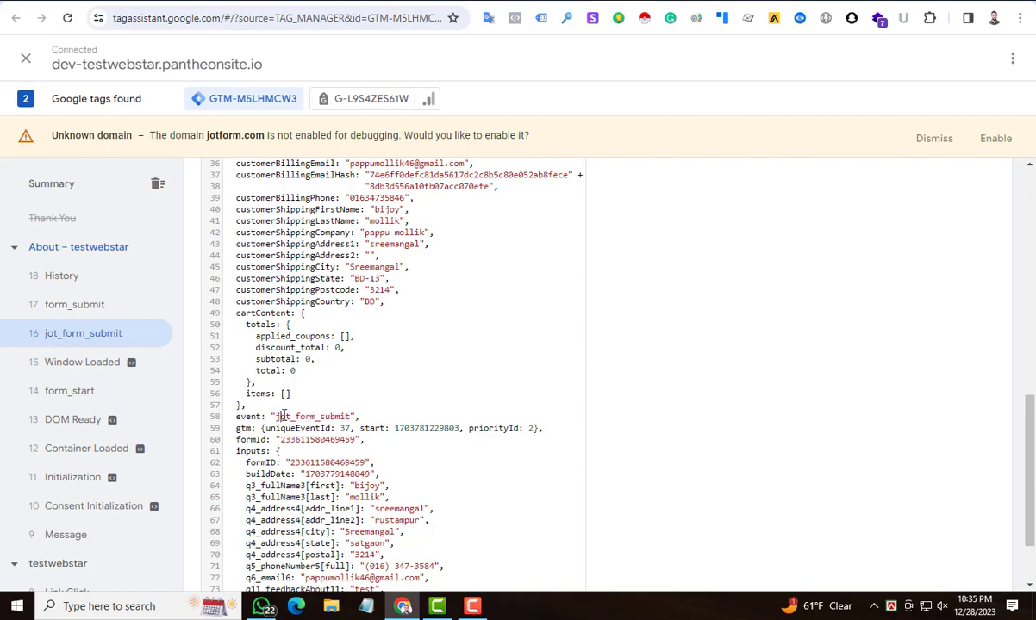
pyautogui.moveTo(278, 418); pyautogui.dragTo(342, 416)
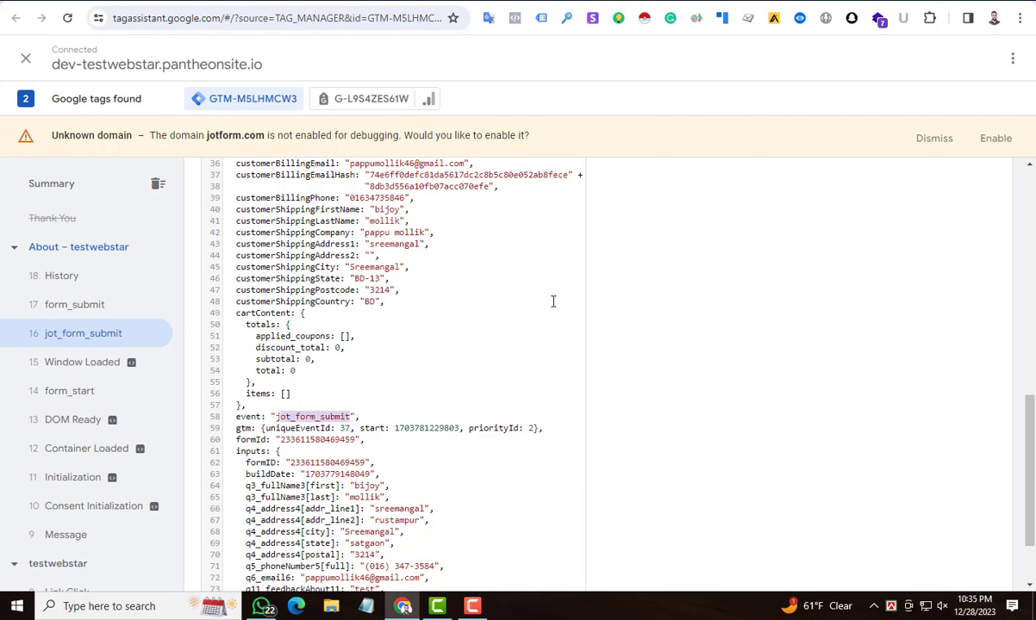
pyautogui.scroll(10, 554, 301)
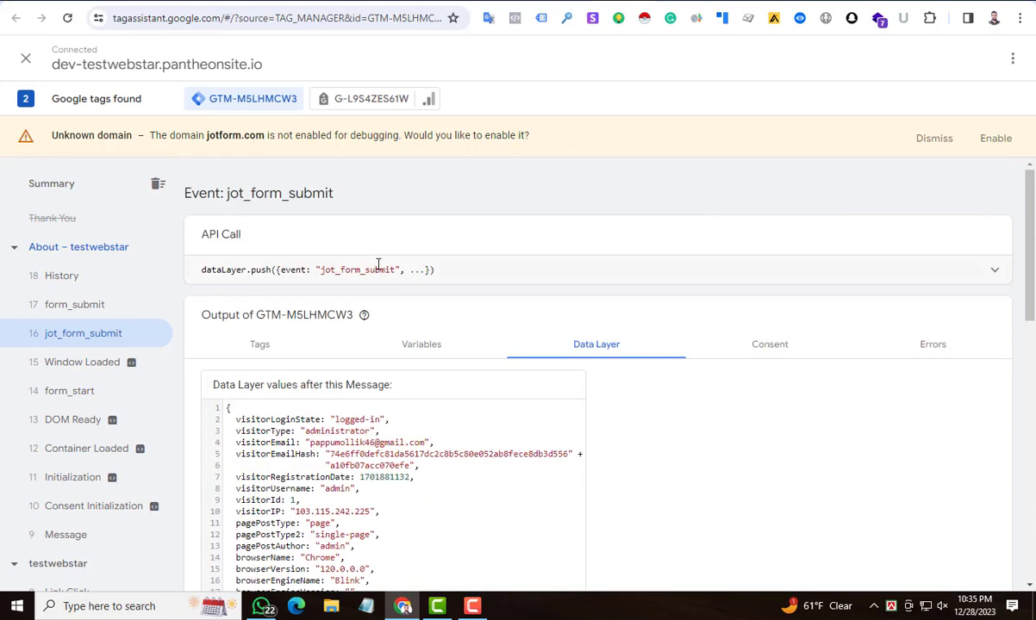
# Step: Expand the API call of the jot_form_submit event and examine the form fields passed to dataLayer.push
pyautogui.doubleClick(368, 270)
pyautogui.click(405, 270)
pyautogui.click(997, 271)
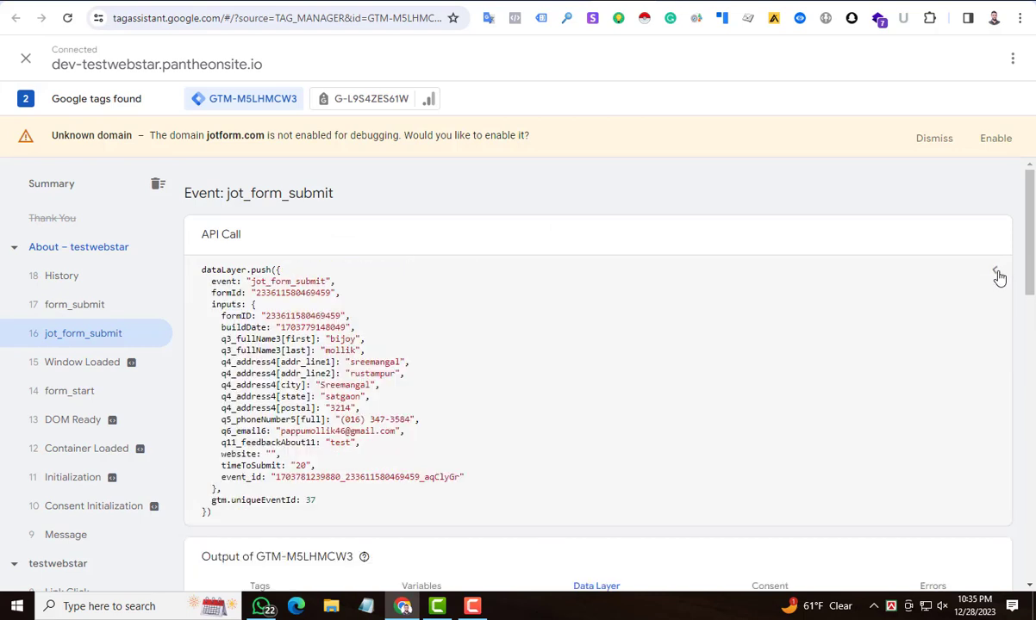
pyautogui.scroll(-1, 250, 323)
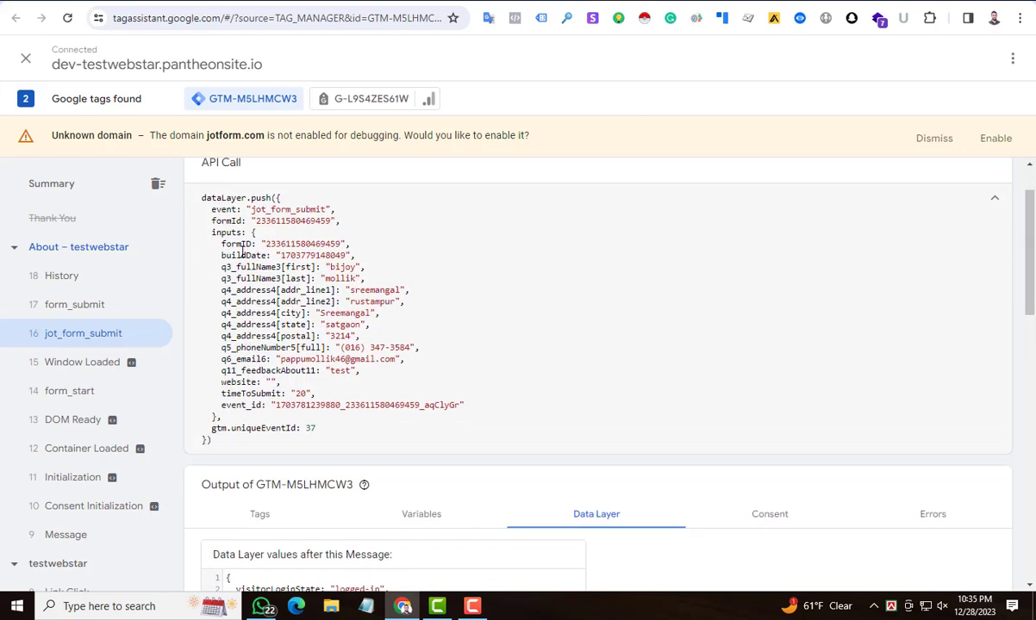
pyautogui.moveTo(209, 216); pyautogui.dragTo(264, 380)
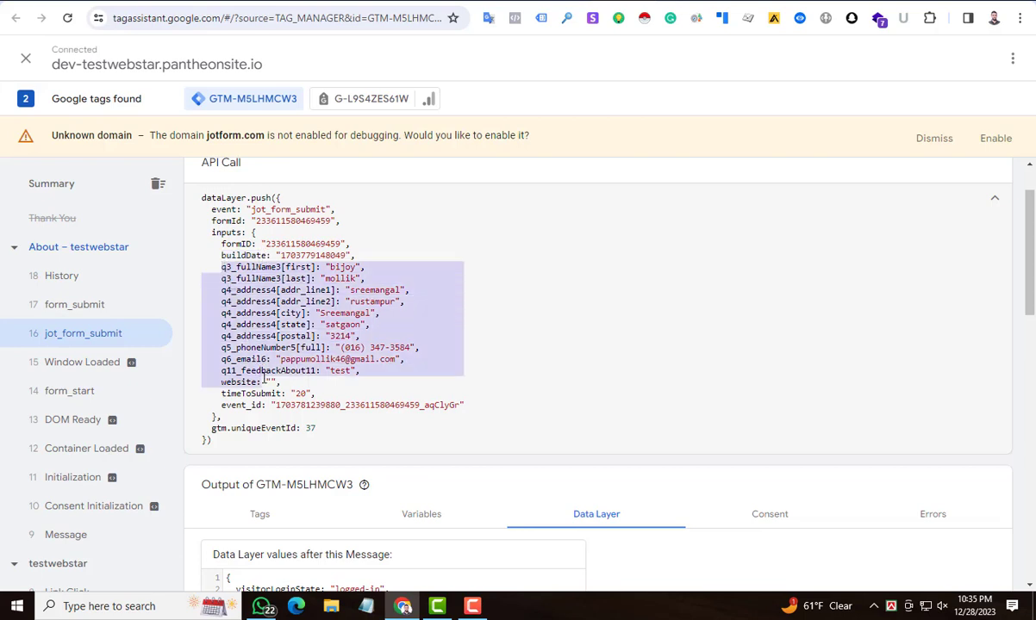
pyautogui.click(222, 297)
pyautogui.moveTo(207, 271); pyautogui.dragTo(306, 379)
# Step: Copy the event name jot_form_submit from the expanded API call
pyautogui.tripleClick(274, 210)
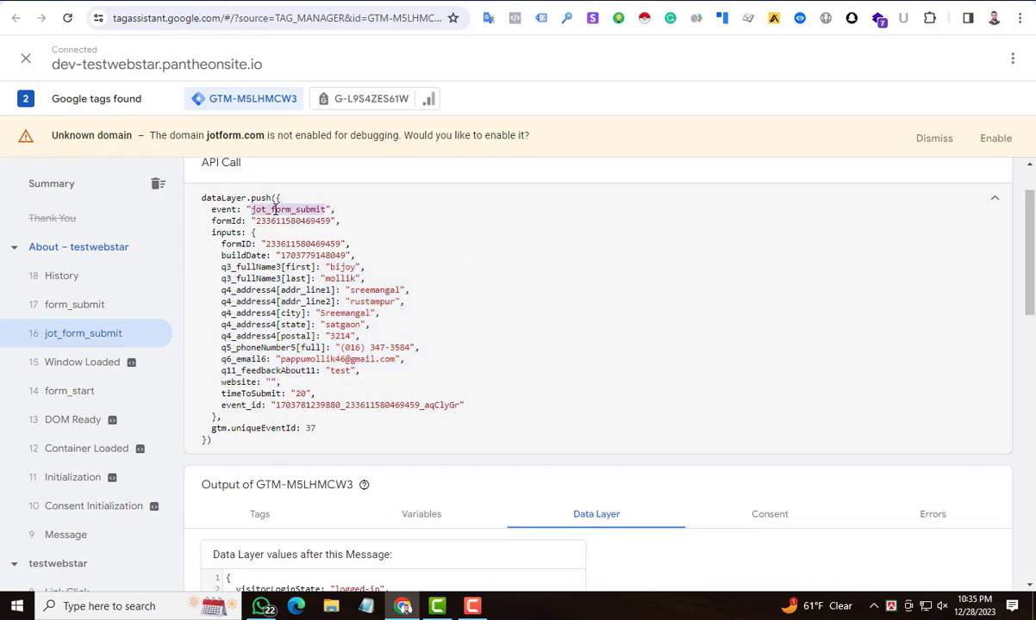
pyautogui.doubleClick(292, 209)
pyautogui.rightClick(292, 209)
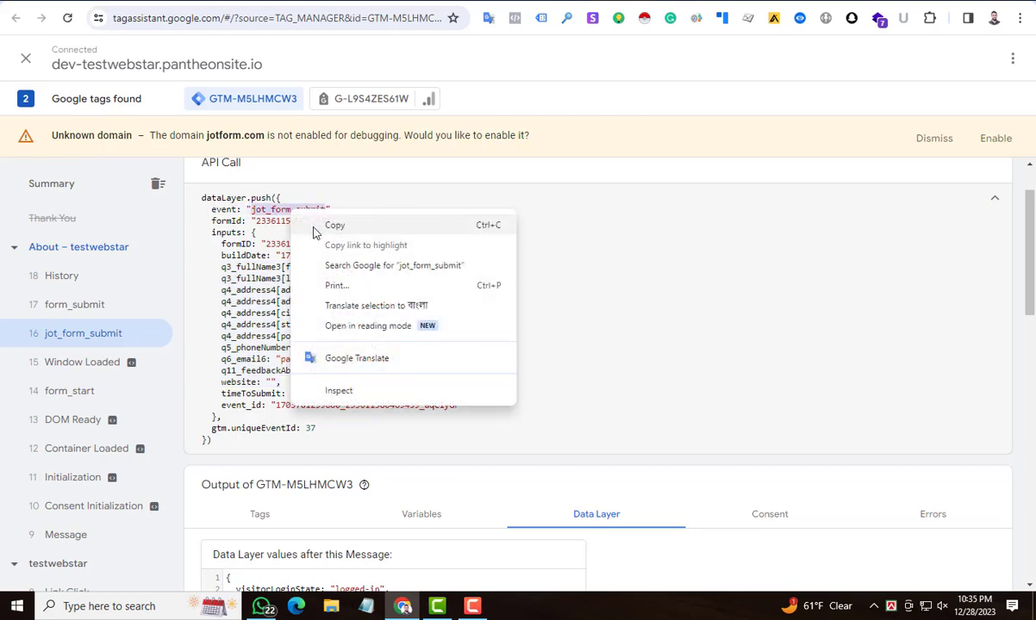
pyautogui.click(310, 222)
# Step: Switch to Google Tag Manager and create a new tag of type Google Analytics: GA4 Event
pyautogui.hotkey('alt', 'Tab')
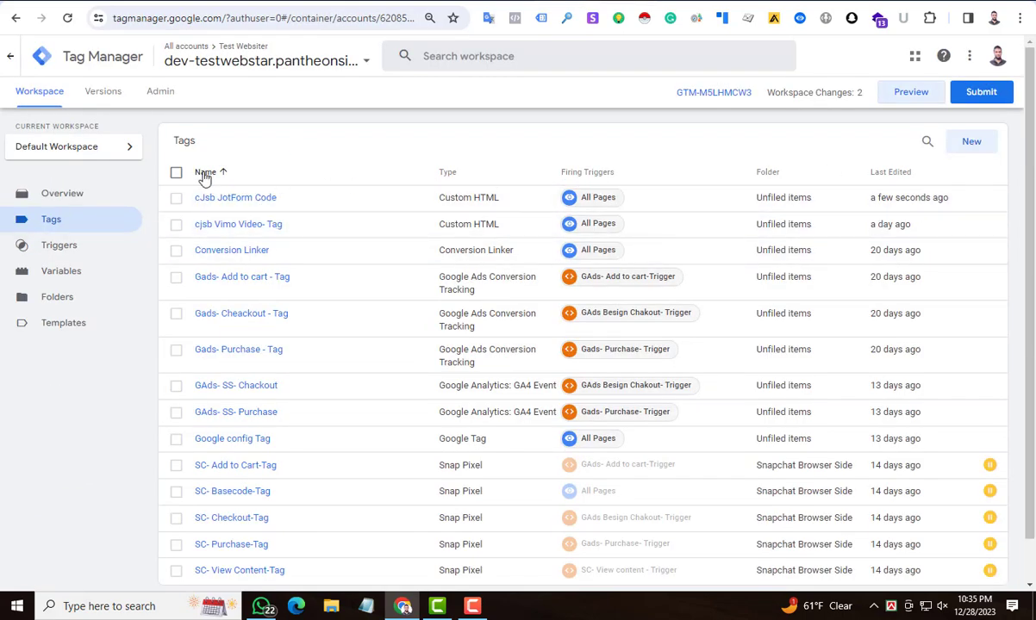
pyautogui.click(971, 143)
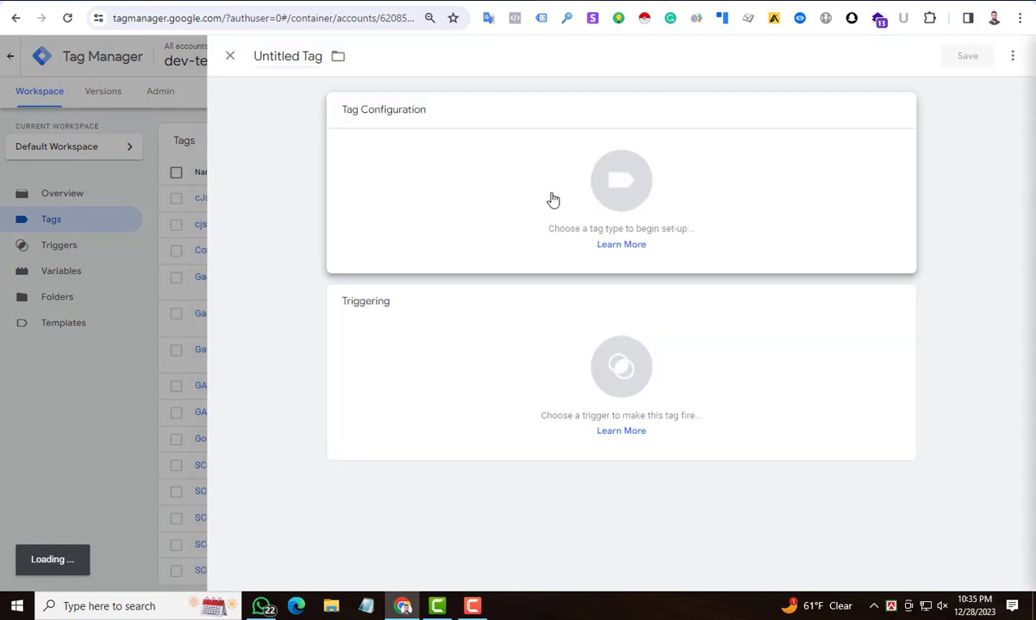
pyautogui.click(534, 172)
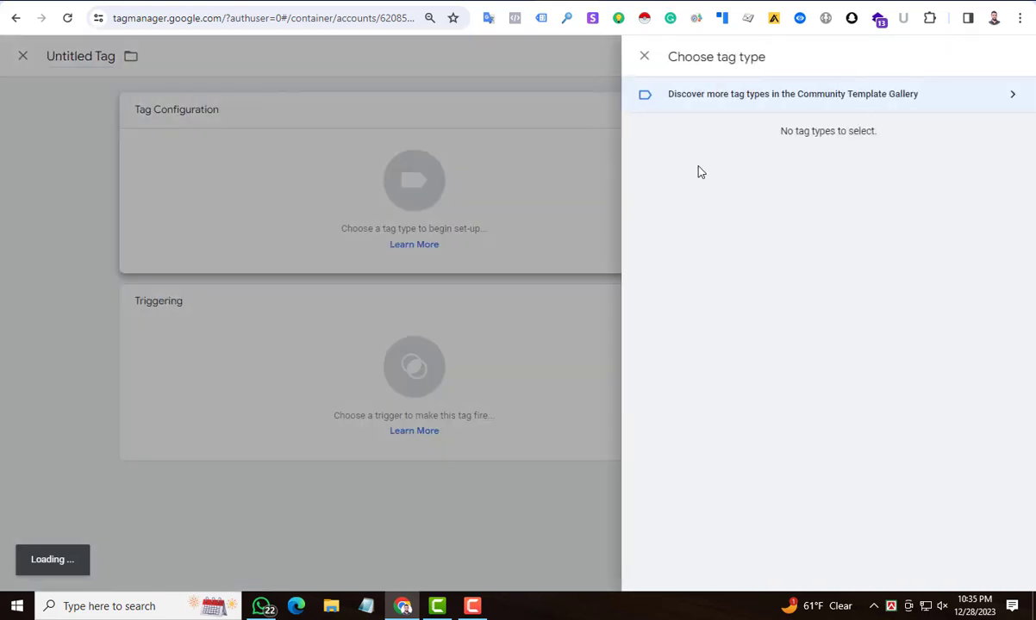
pyautogui.click(931, 181)
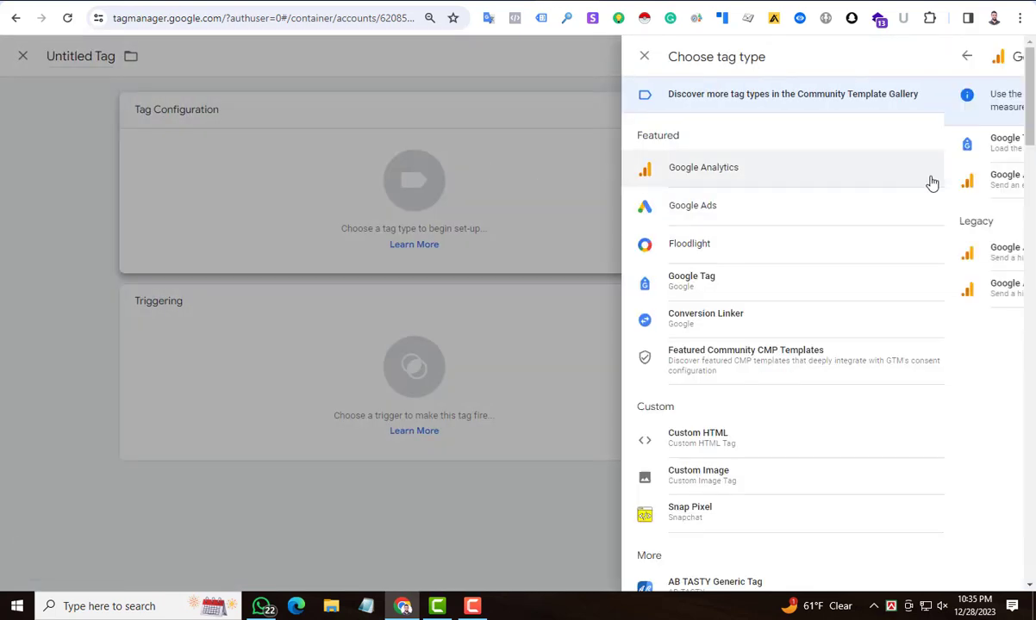
pyautogui.click(816, 186)
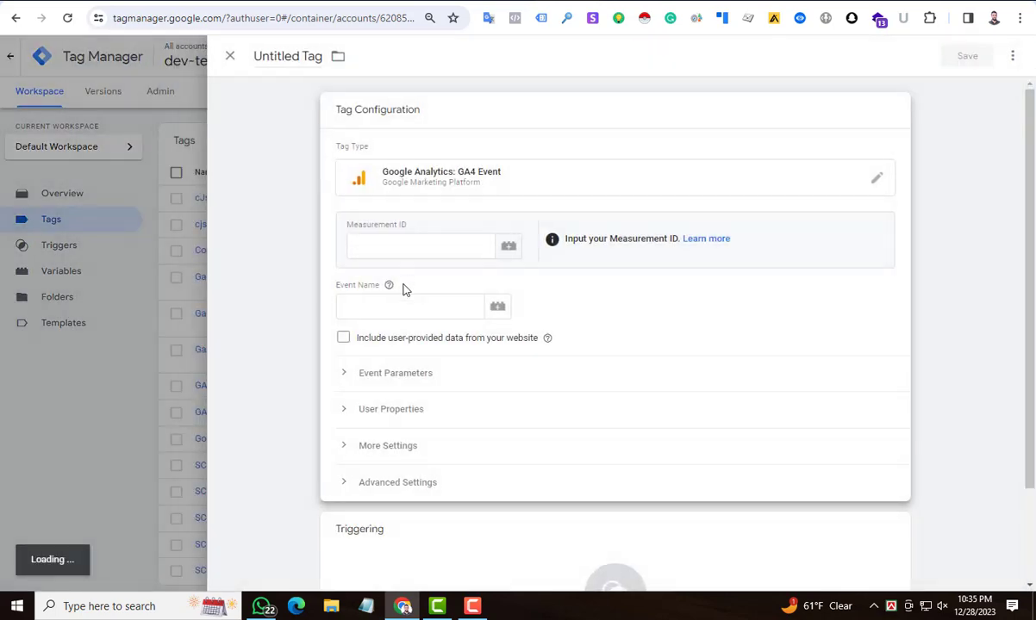
pyautogui.click(425, 245)
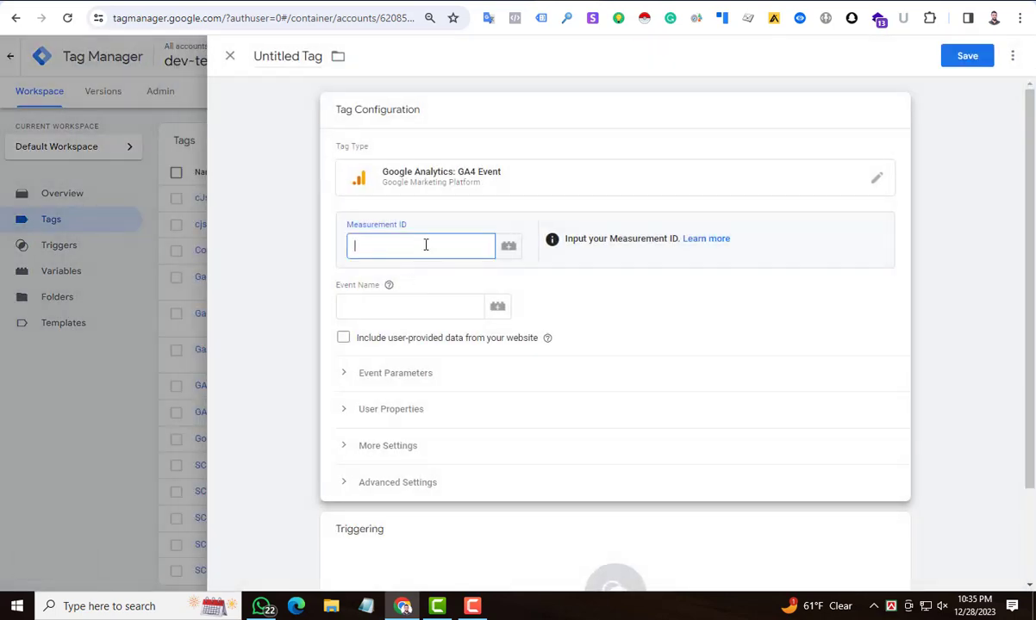
pyautogui.write('{{ga')
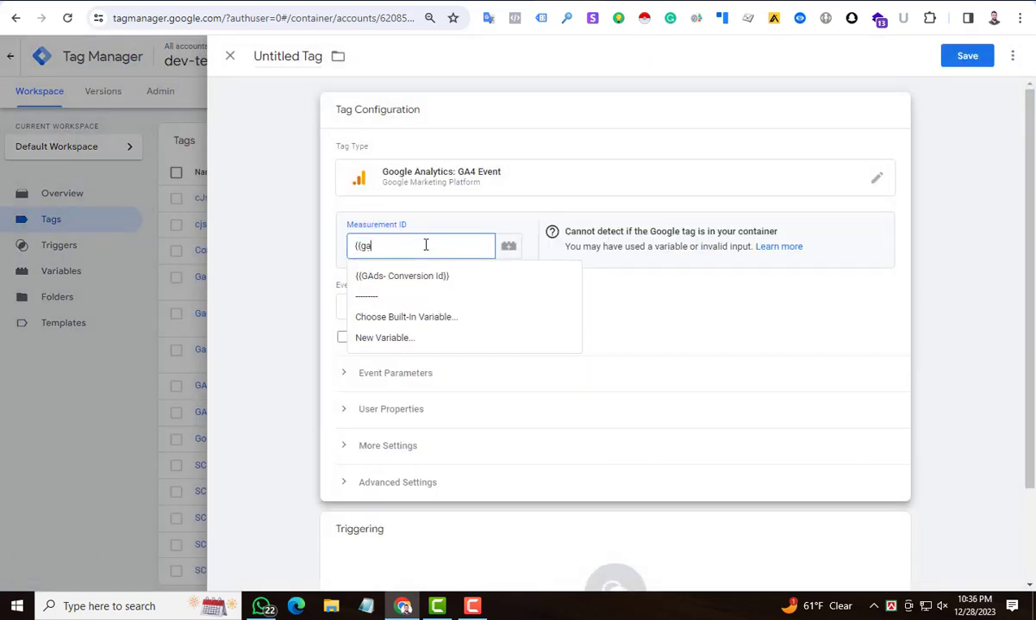
pyautogui.press('BackSpace')
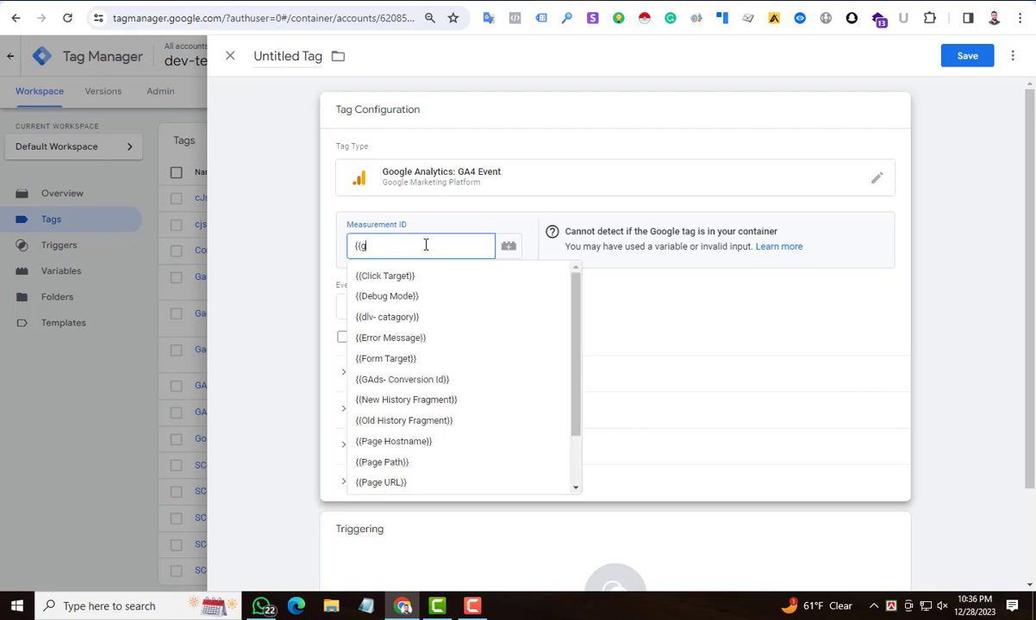
pyautogui.scroll(-2, 412, 388)
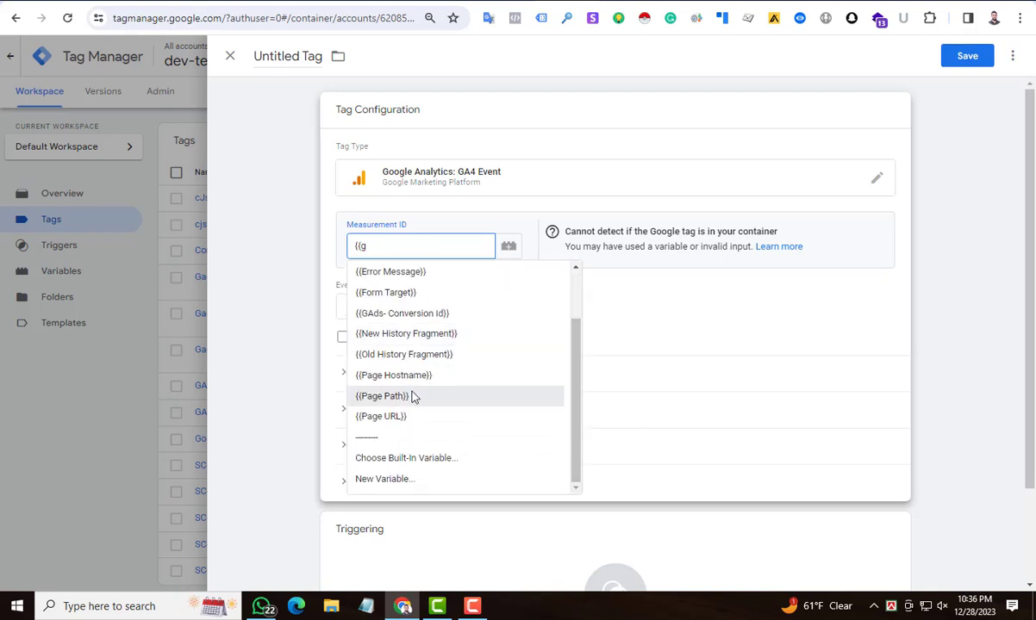
pyautogui.scroll(2, 416, 397)
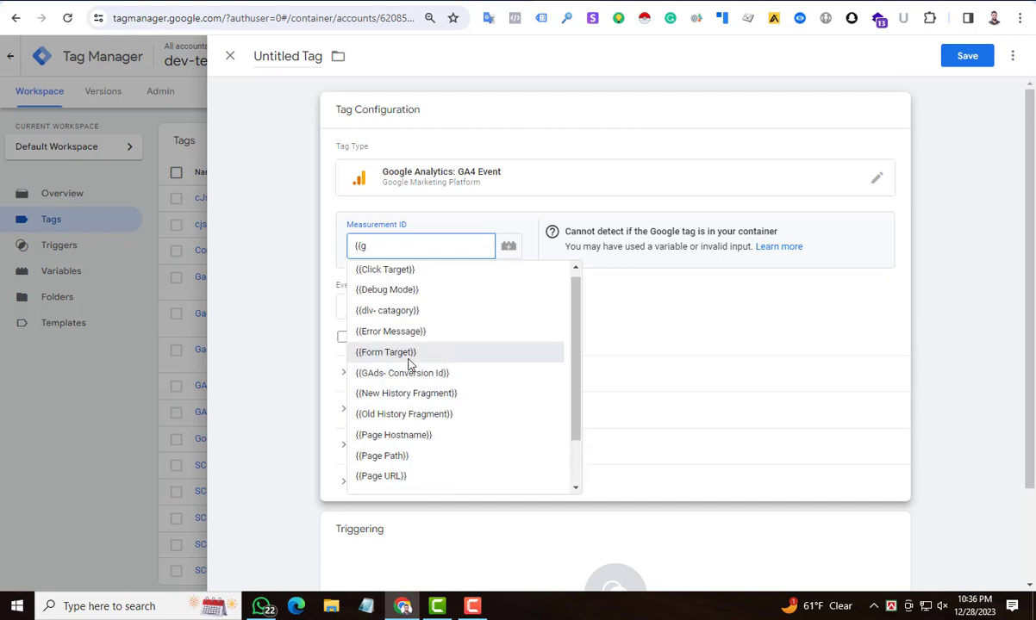
pyautogui.hotkey('ctrl', 'a')
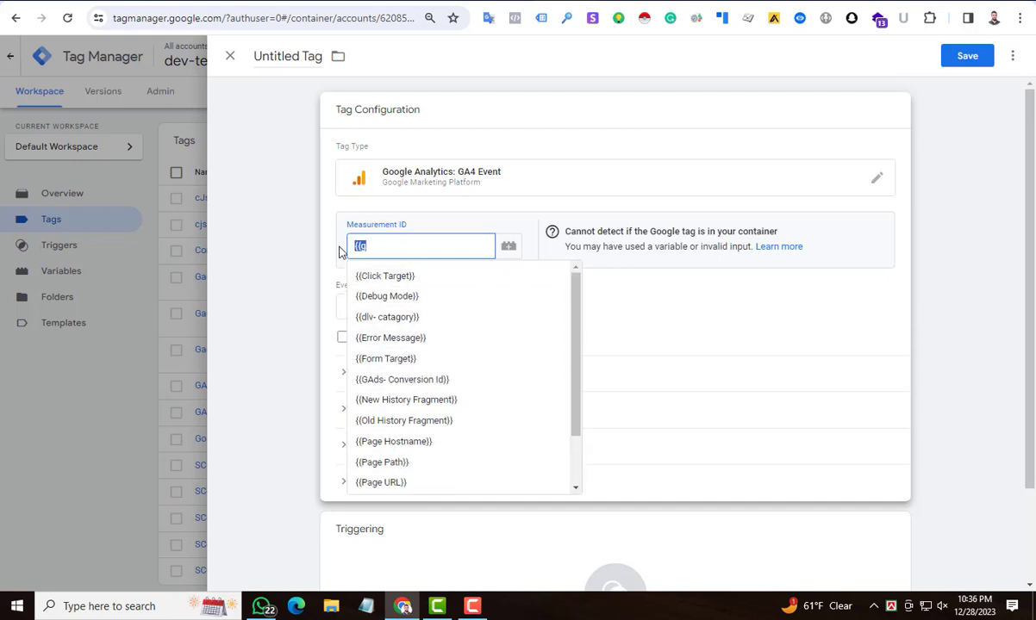
pyautogui.press('BackSpace')
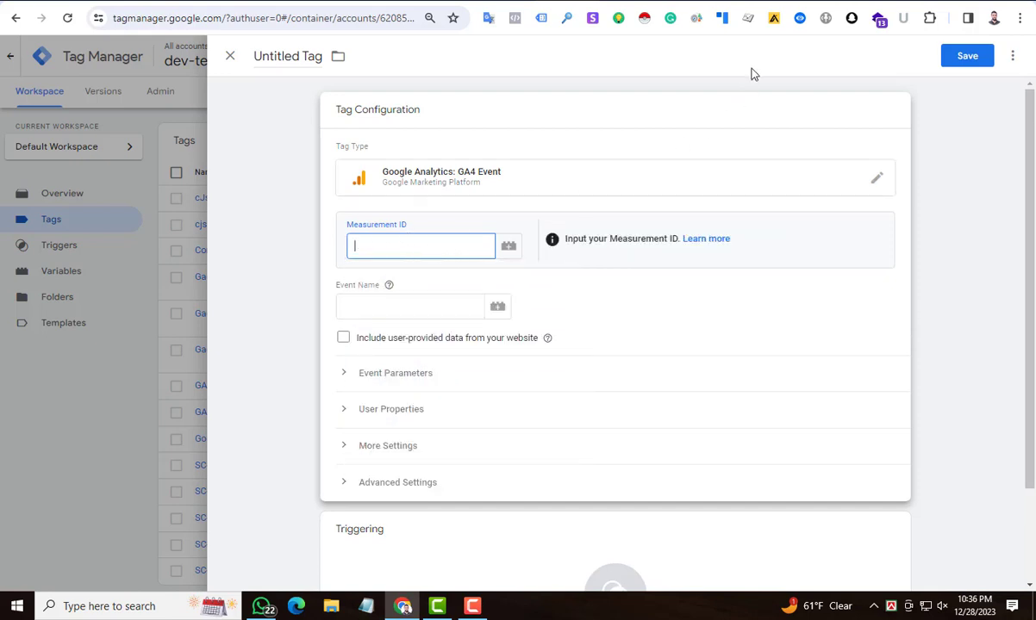
# Step: Switch to Google Analytics, open the TestWebstar web data stream from the property's admin settings, and copy its measurement ID
pyautogui.hotkey('ctrl', 'Tab')
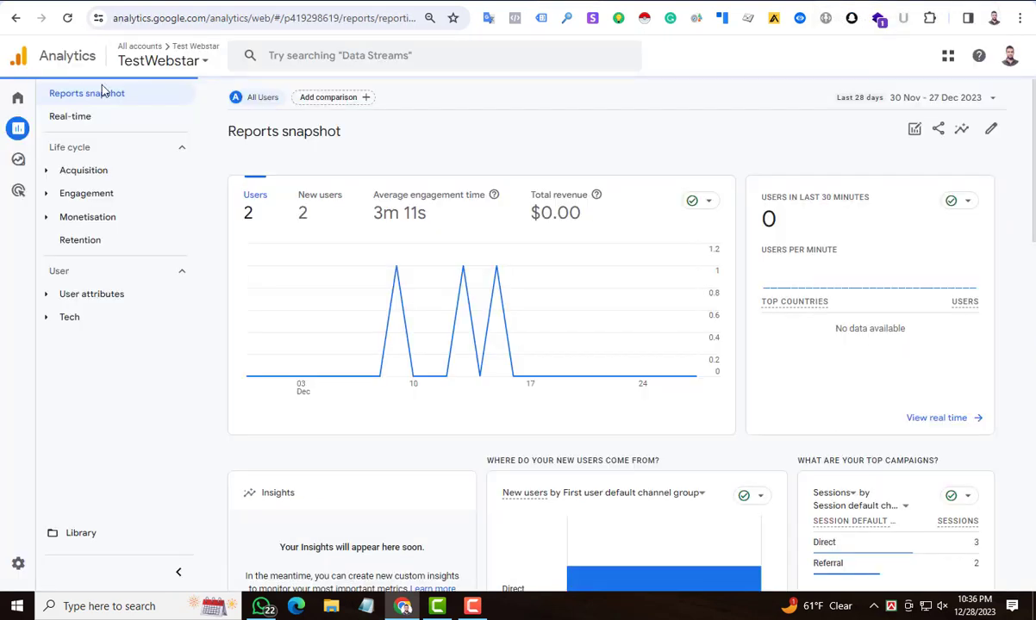
pyautogui.moveTo(23, 564)
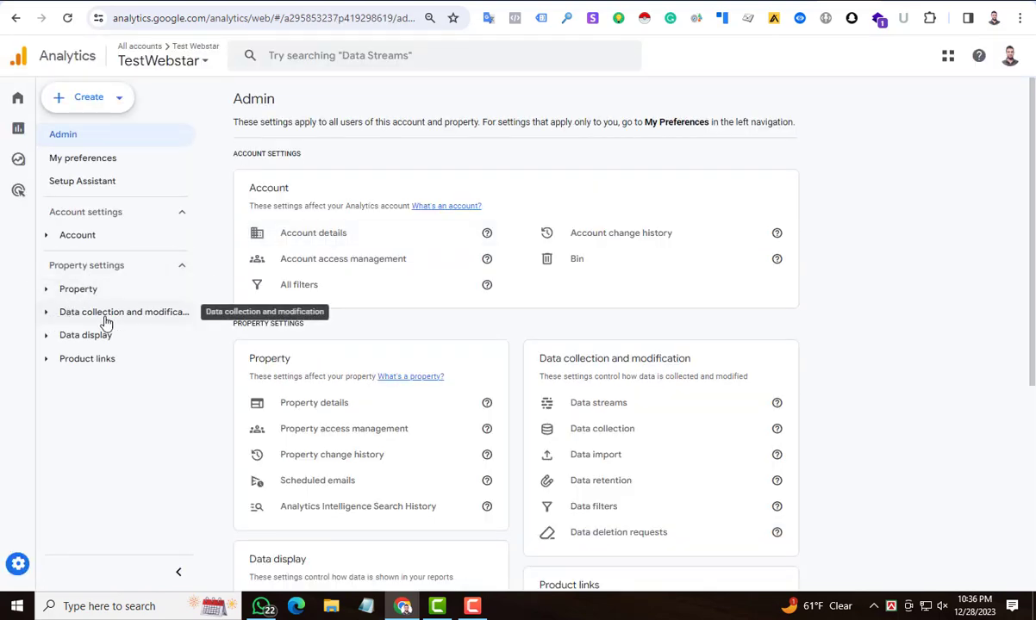
pyautogui.click(54, 313)
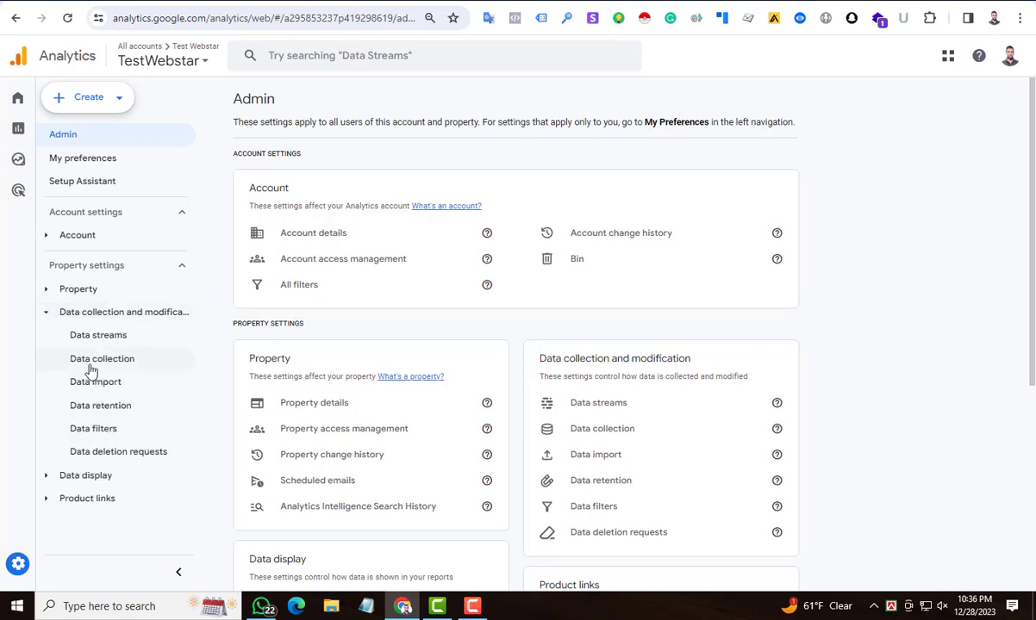
pyautogui.click(84, 341)
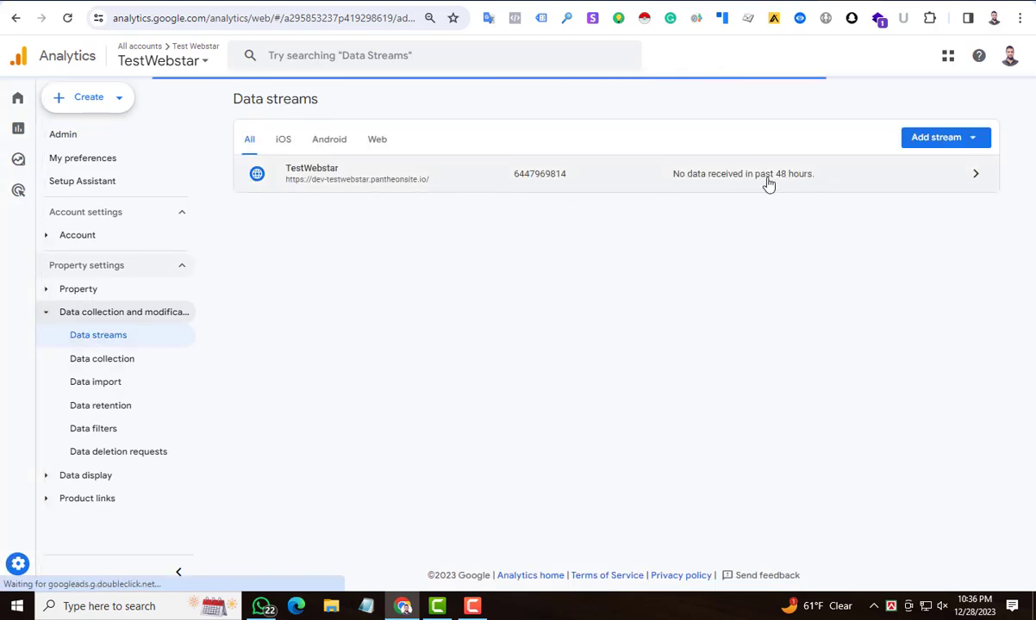
pyautogui.click(929, 177)
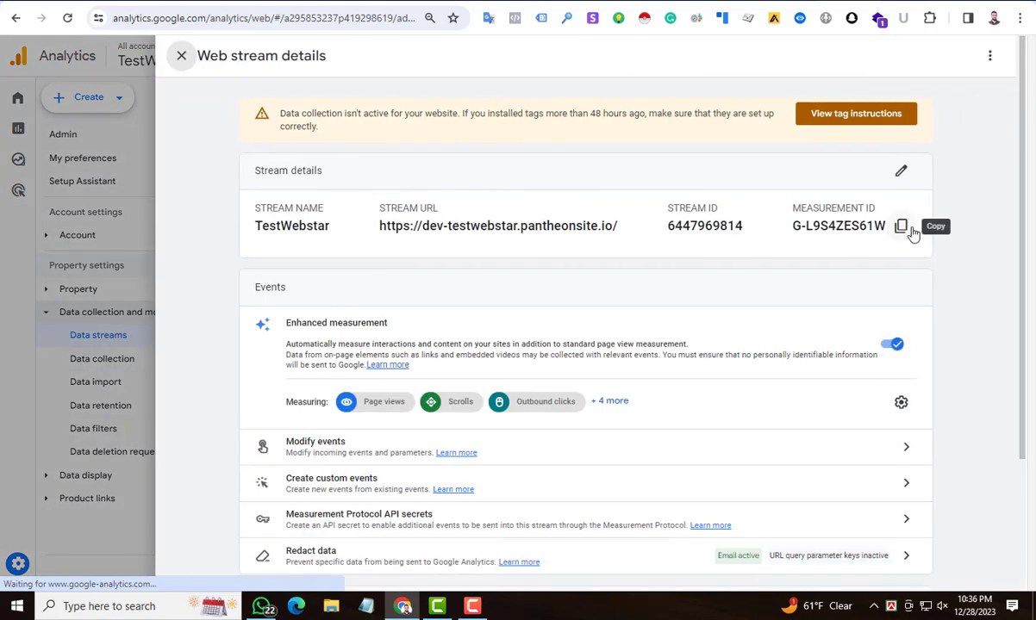
pyautogui.click(902, 227)
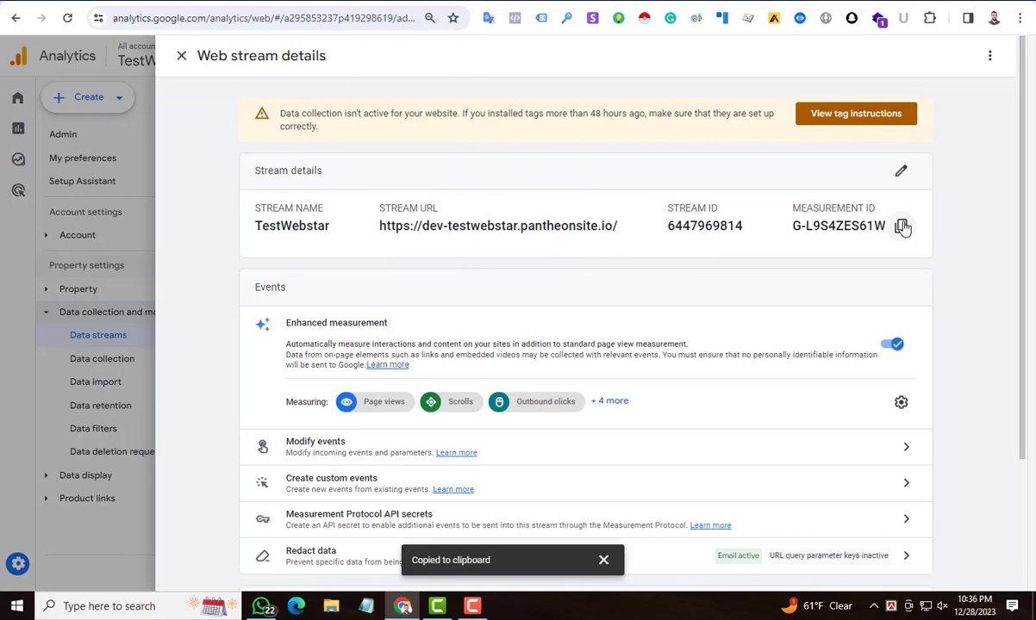
# Step: Return to the new tag in Tag Manager, set its measurement ID to G-L9S4ZES61W, and name the event leads_jot_form
pyautogui.hotkey('ctrl', 'Tab')
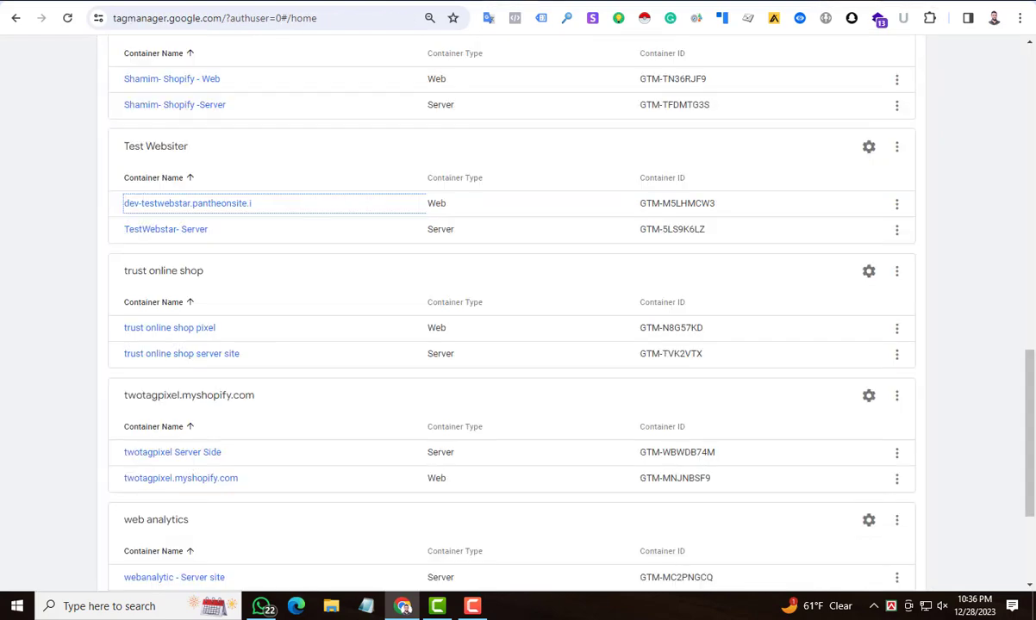
pyautogui.hotkey('ctrl', 'Tab')
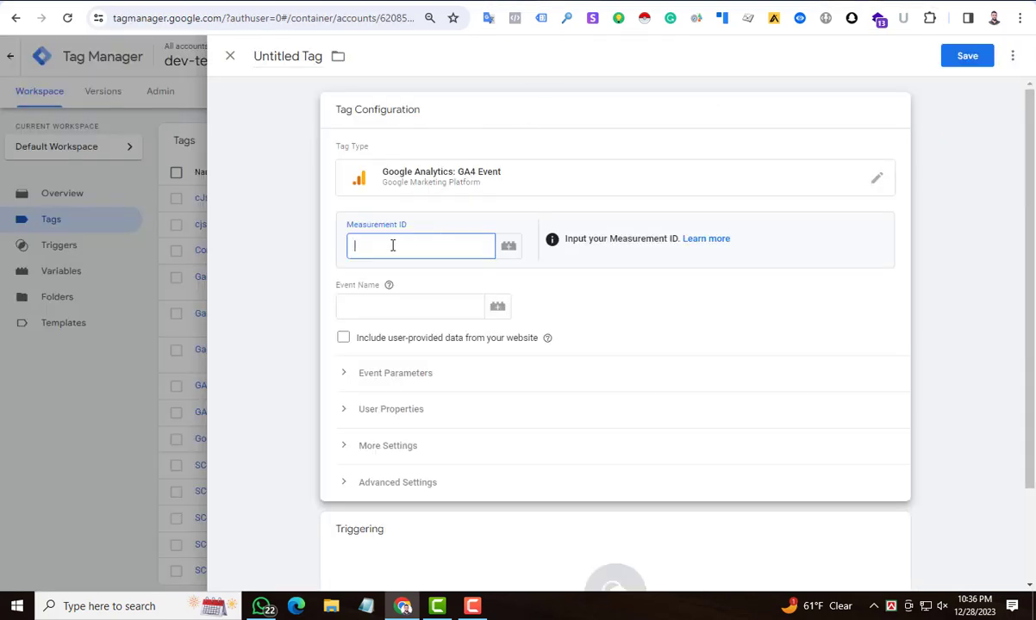
pyautogui.hotkey('ctrl', 'v')
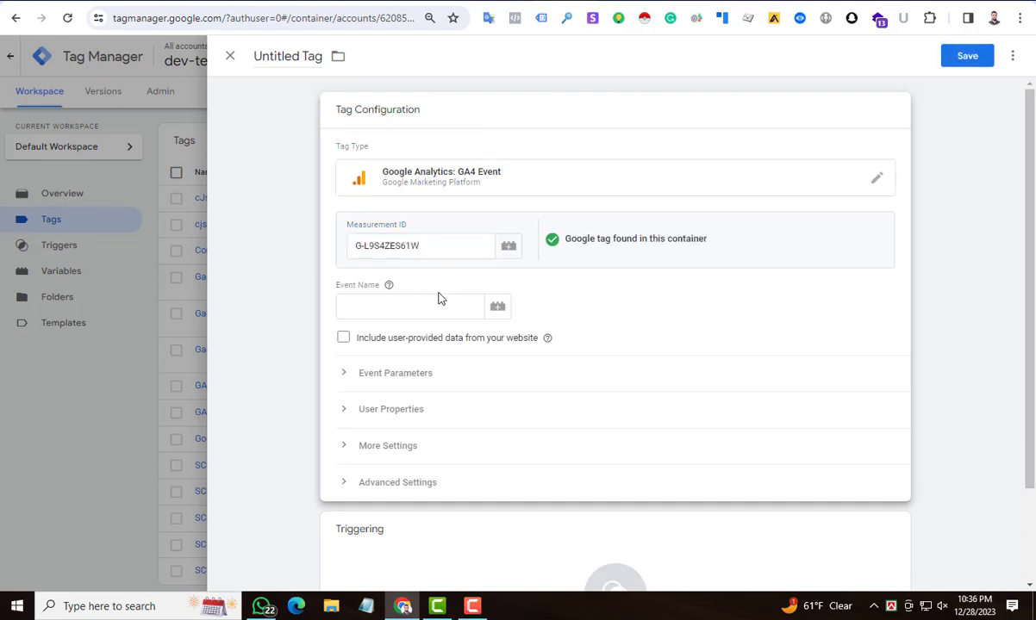
pyautogui.click(398, 303)
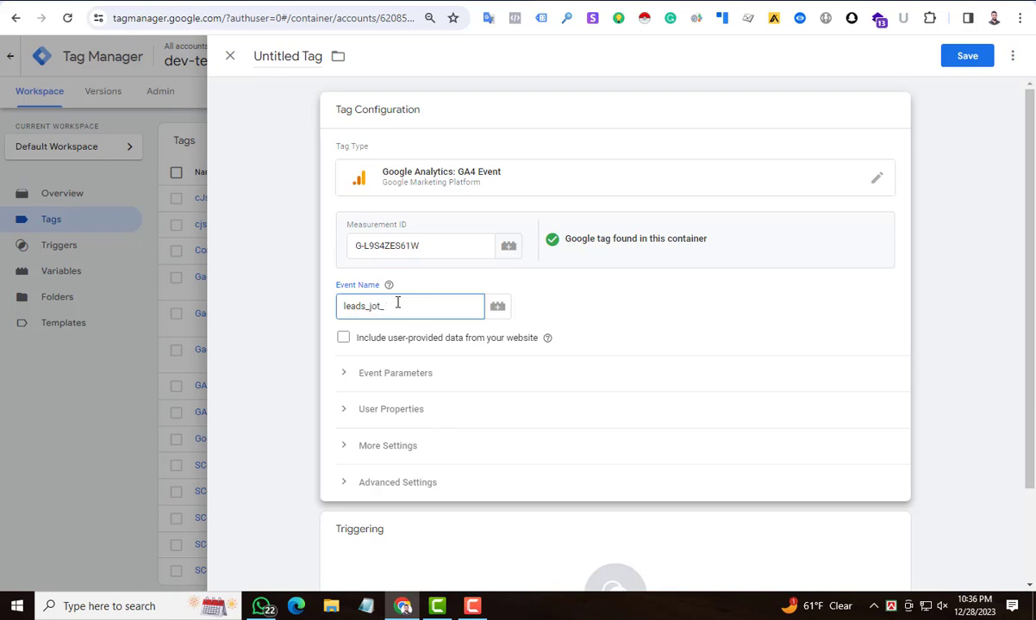
# Step: Add an event parameter named formId to the tag, taking the key from the jot_form_submit API call in Tag Assistant
pyautogui.click(344, 377)
pyautogui.click(376, 465)
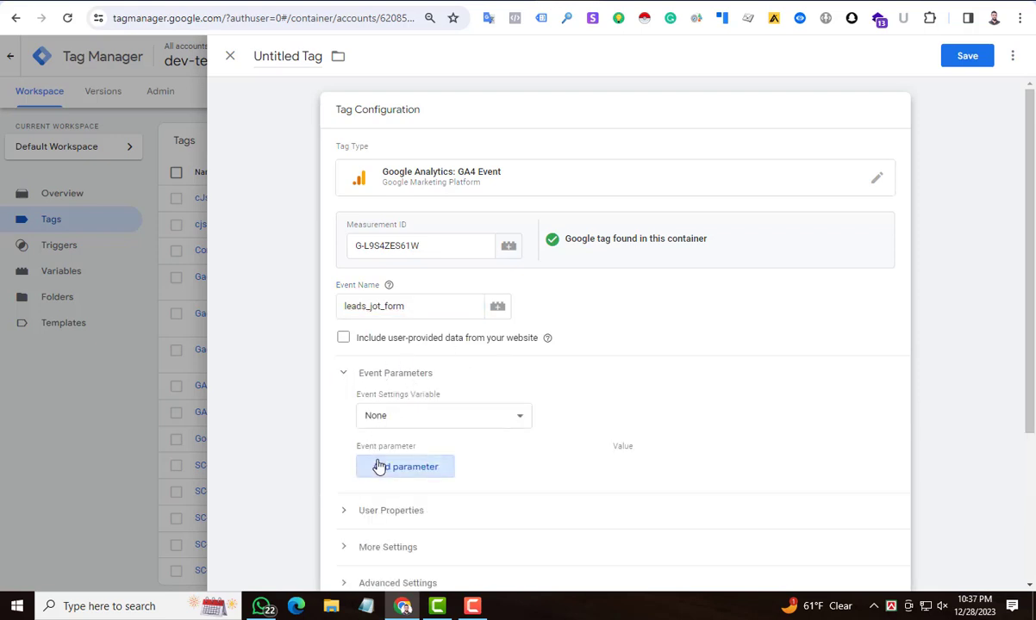
pyautogui.scroll(-1, 556, 417)
pyautogui.click(412, 397)
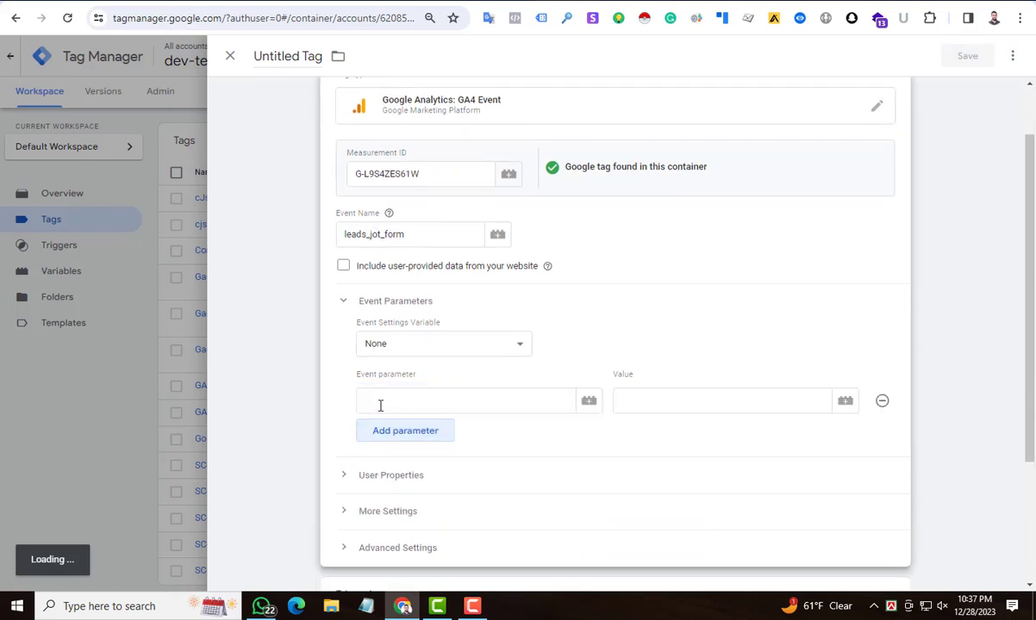
pyautogui.click(468, 400)
pyautogui.hotkey('alt', 'Tab')
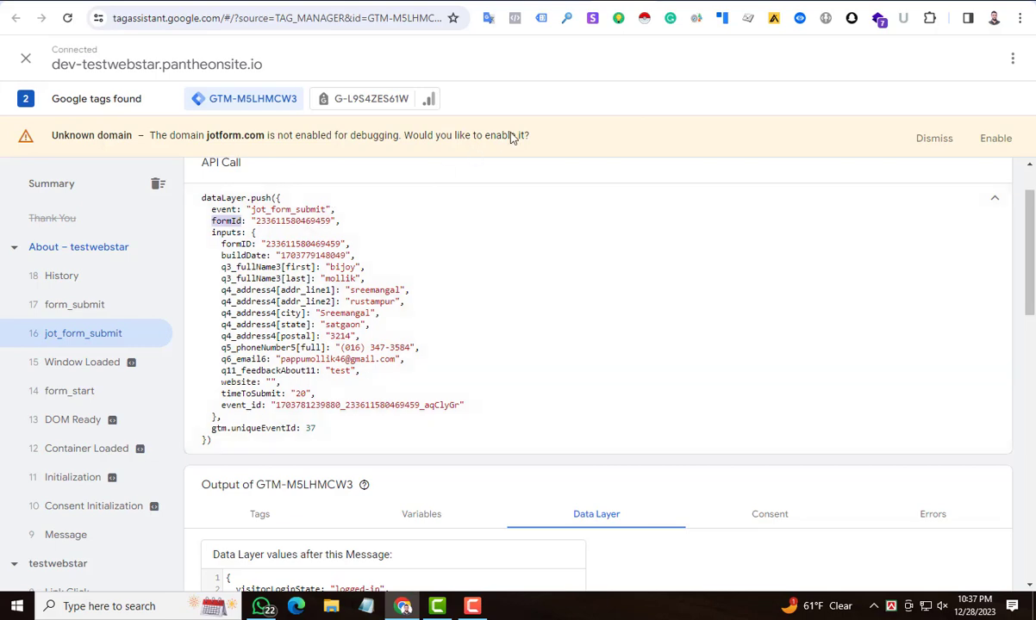
pyautogui.click(345, 1)
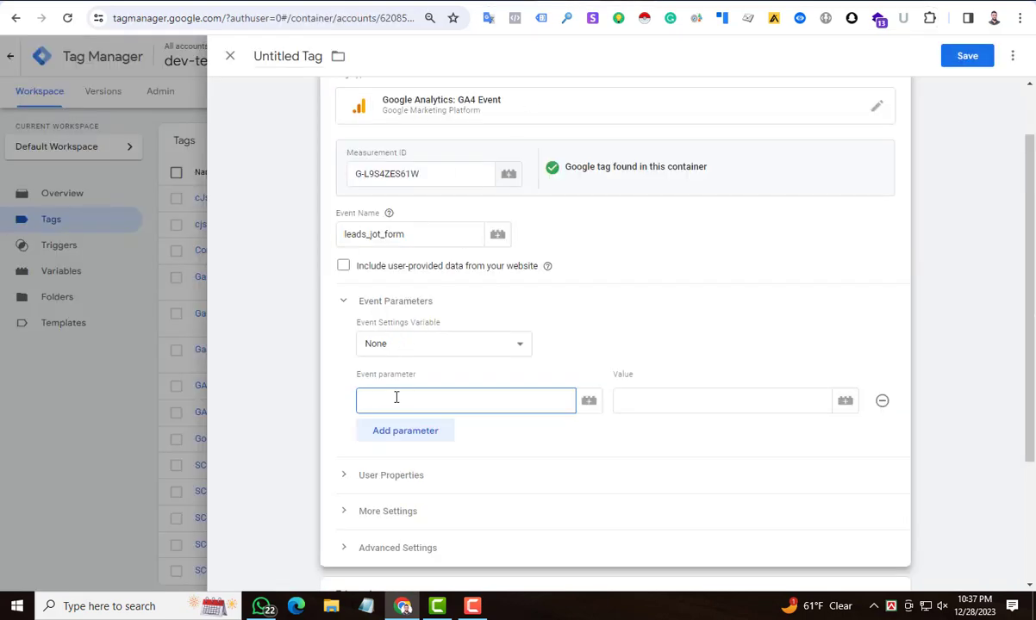
pyautogui.write('formId')
# Step: For the parameter's value, create a new Data Layer Variable with the data layer variable name formId
pyautogui.click(695, 396)
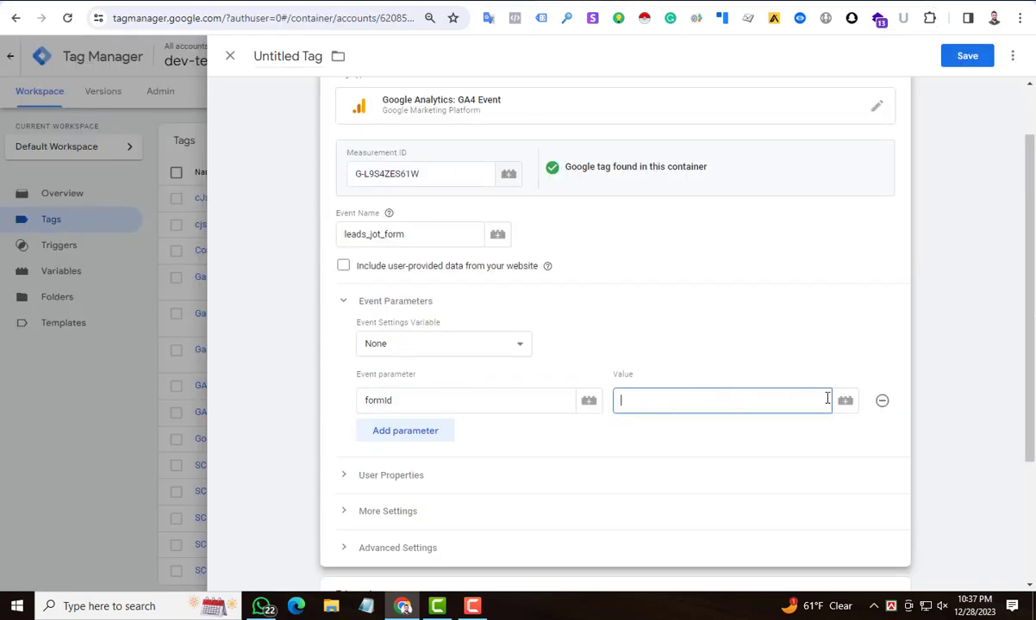
pyautogui.click(844, 401)
pyautogui.click(1000, 56)
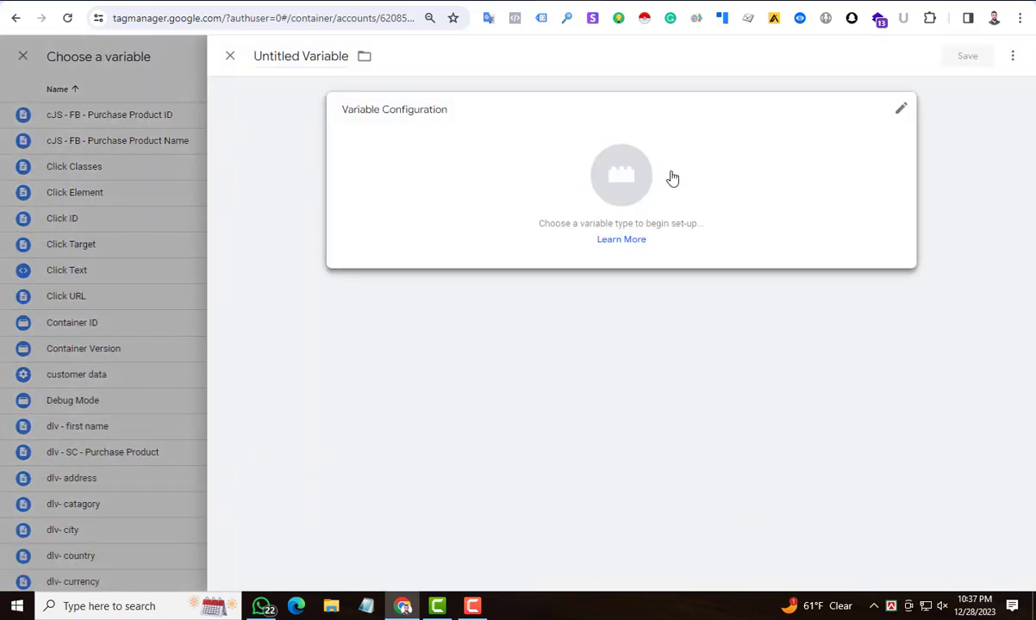
pyautogui.click(670, 179)
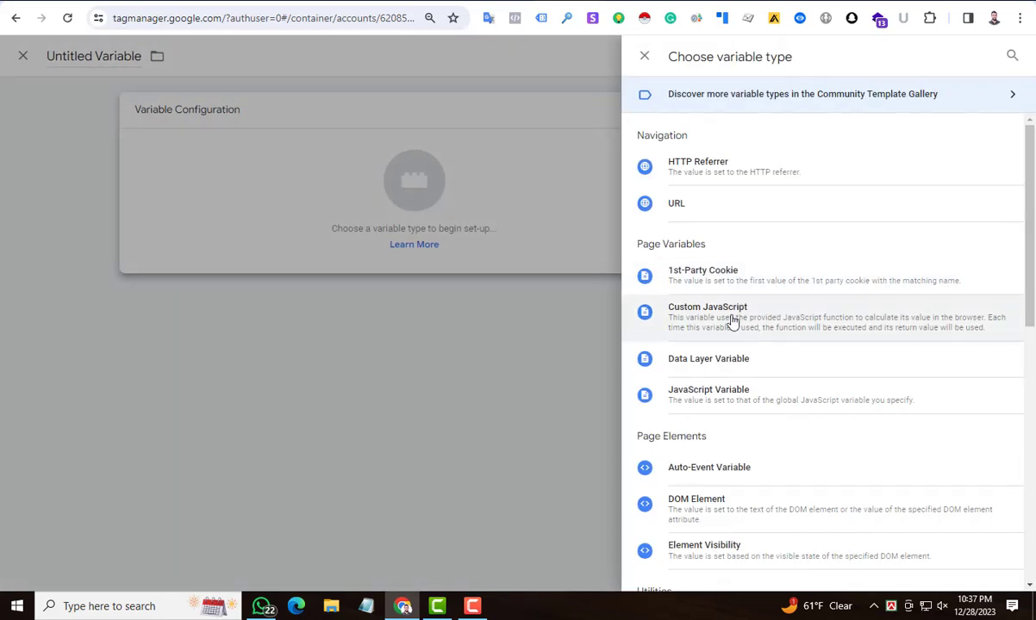
pyautogui.click(777, 362)
pyautogui.click(431, 242)
pyautogui.write('formId')
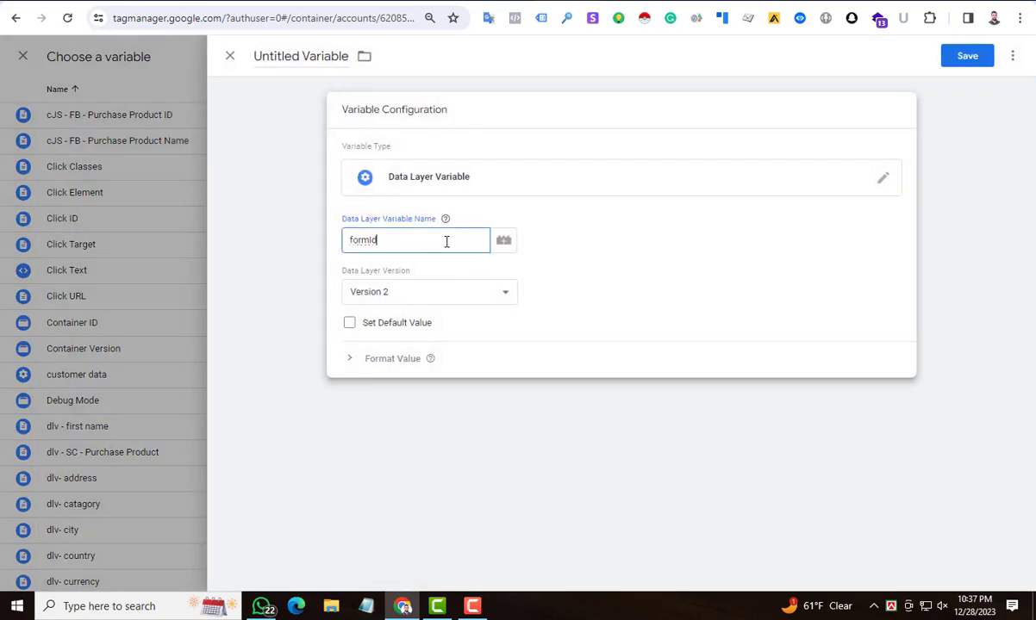
# Step: Name the variable dlv-formid and save it as the formId parameter's value
pyautogui.click(295, 56)
pyautogui.write('dl-formid')
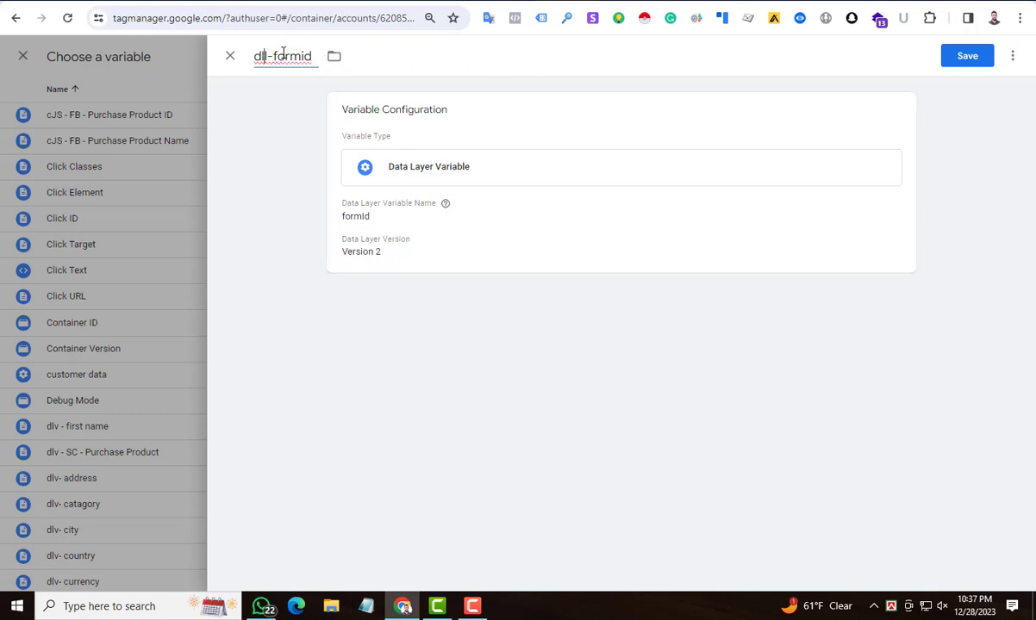
pyautogui.press('BackSpace')
pyautogui.write('v')
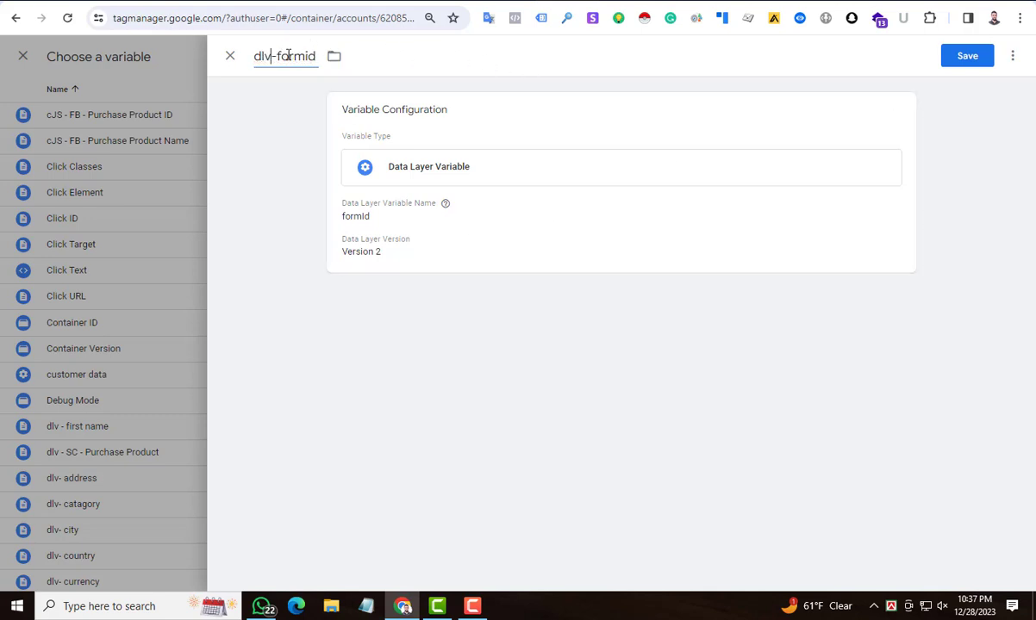
pyautogui.click(967, 55)
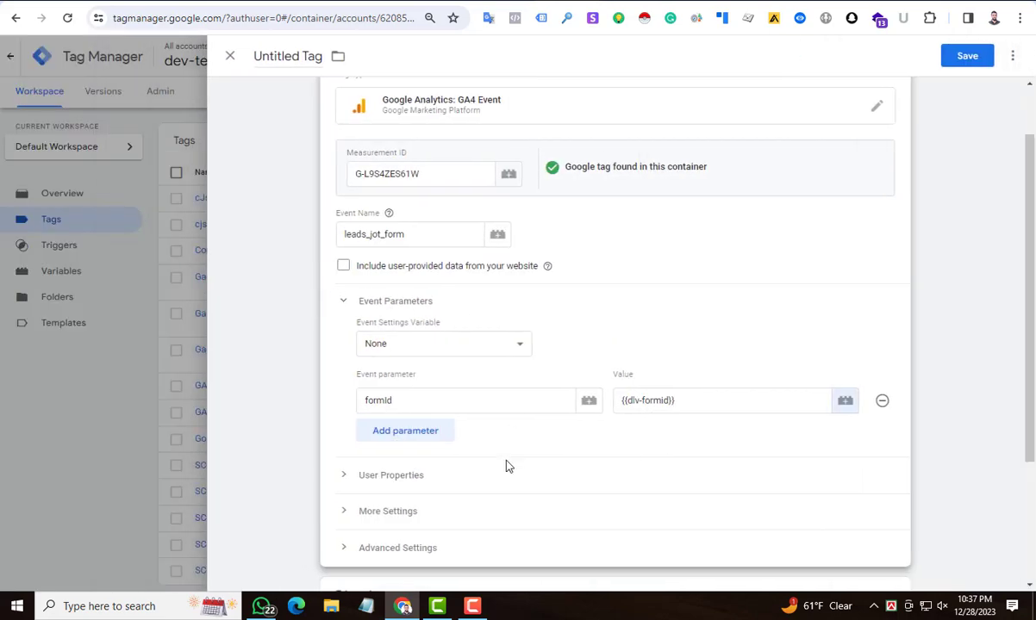
# Step: Rename the untitled tag as GA4 jotForm- Tag
pyautogui.moveTo(306, 63); pyautogui.dragTo(279, 101)
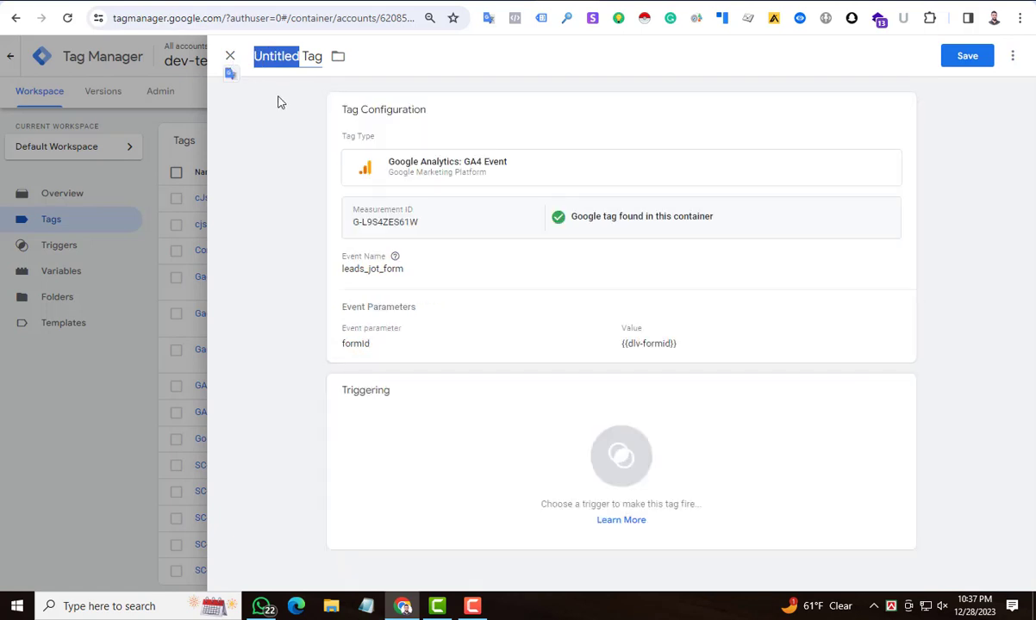
pyautogui.write('GA')
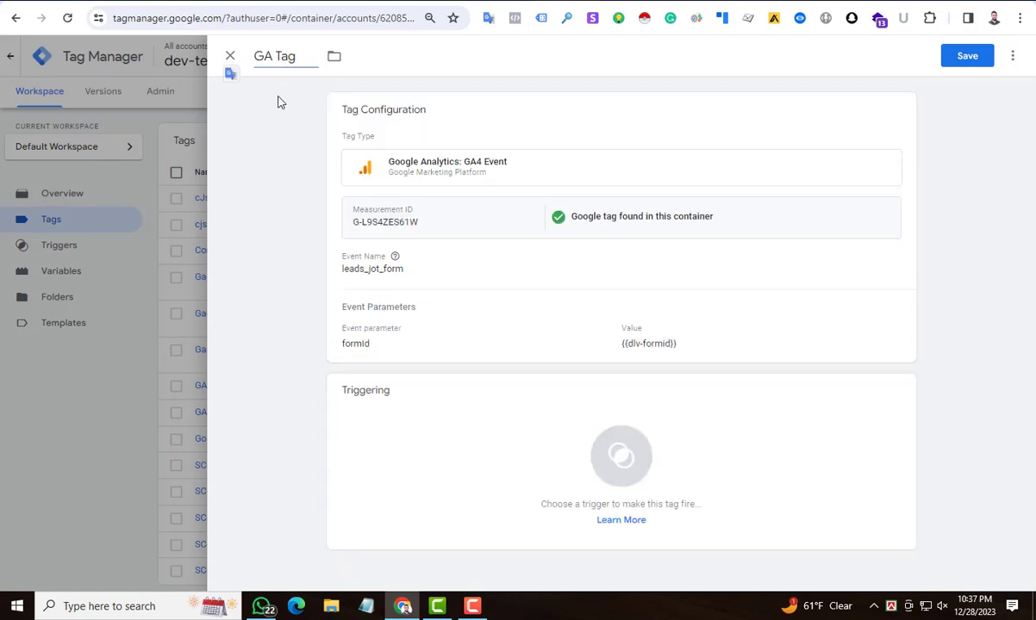
pyautogui.write('4 jotF')
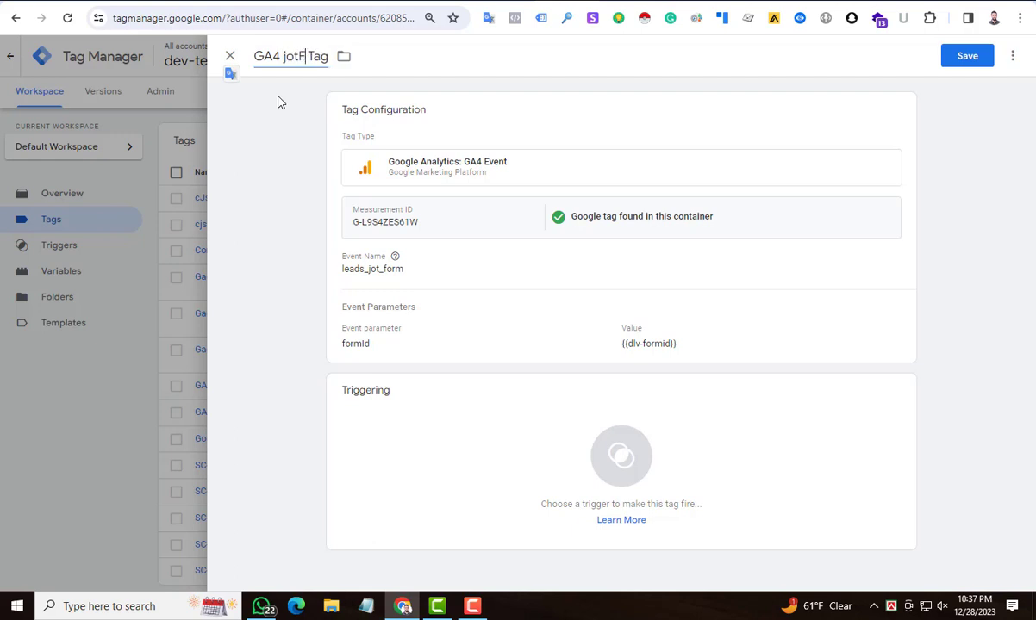
pyautogui.write('orm')
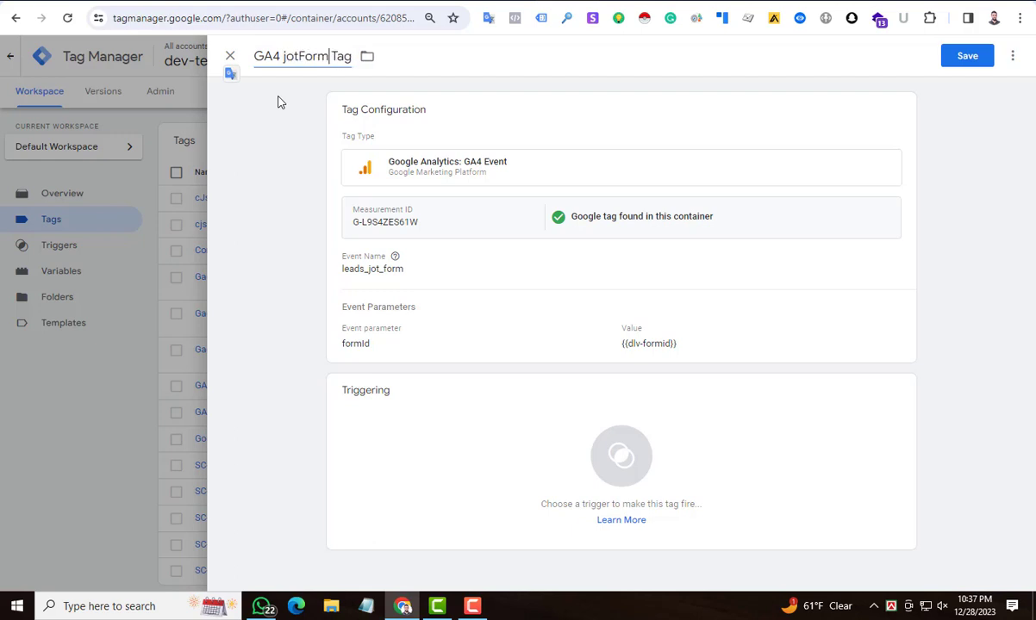
pyautogui.write('-')
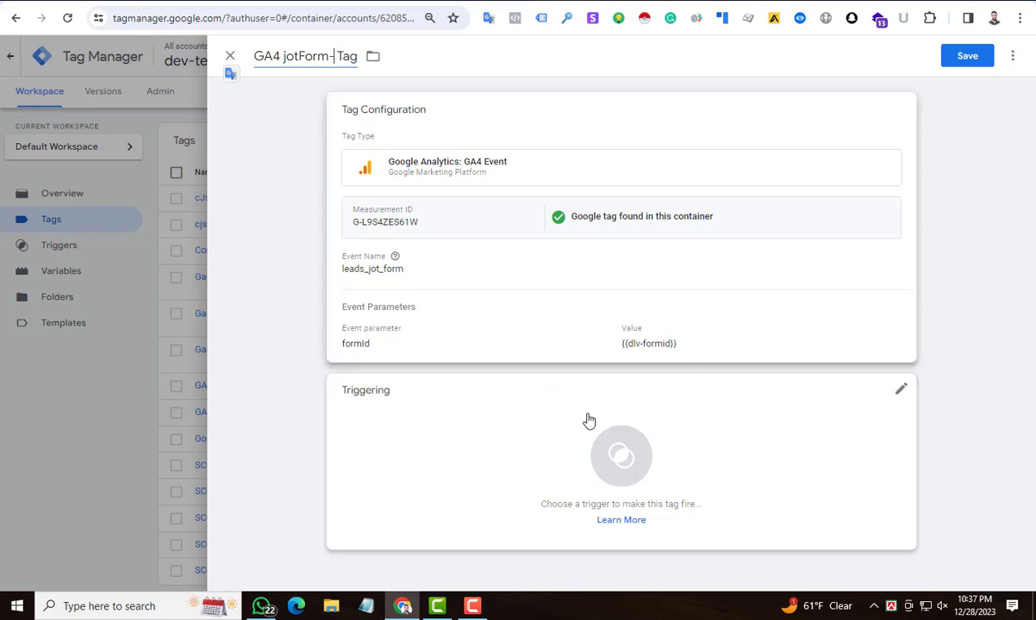
# Step: Create a new trigger of type Custom Event for the tag
pyautogui.click(622, 445)
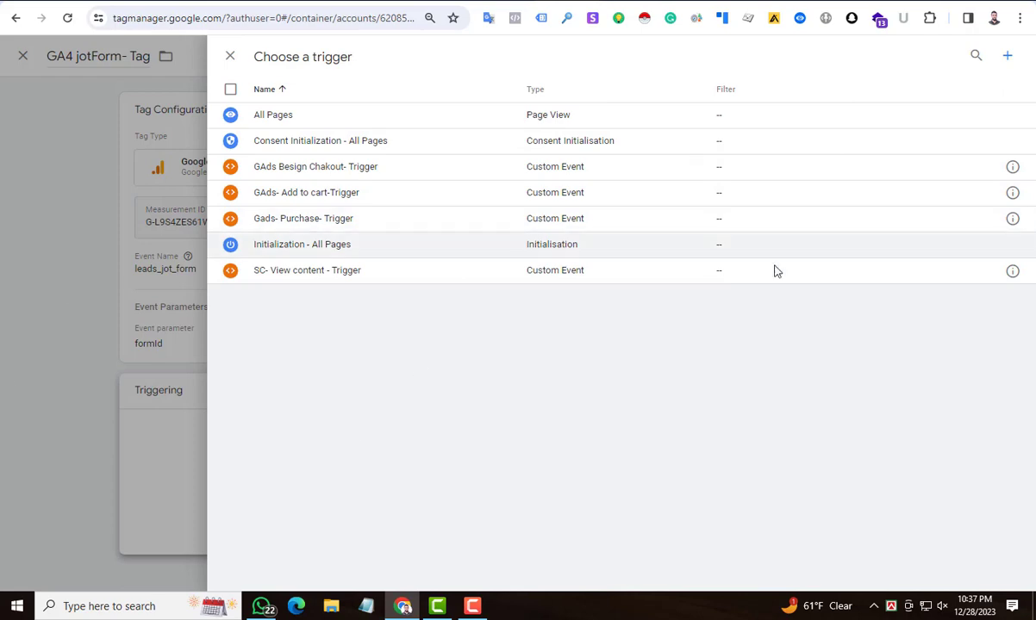
pyautogui.click(1006, 56)
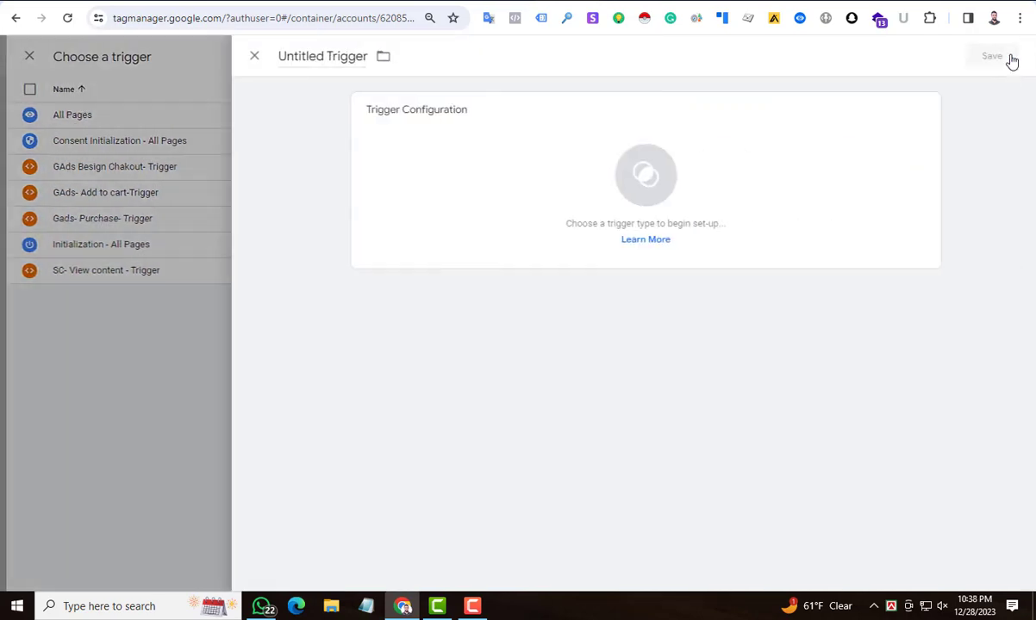
pyautogui.click(405, 160)
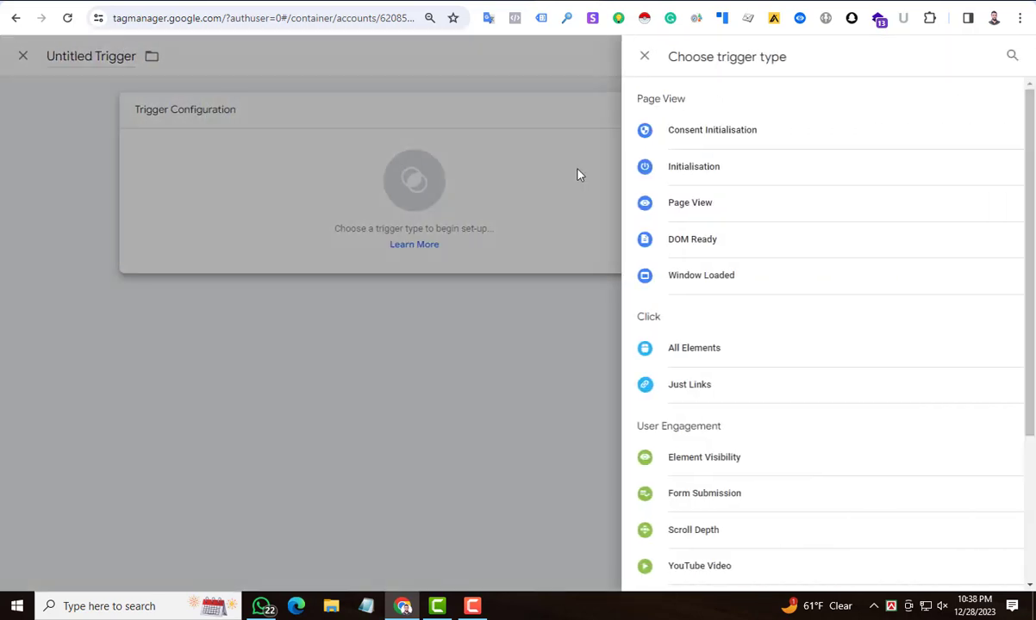
pyautogui.scroll(-3, 795, 379)
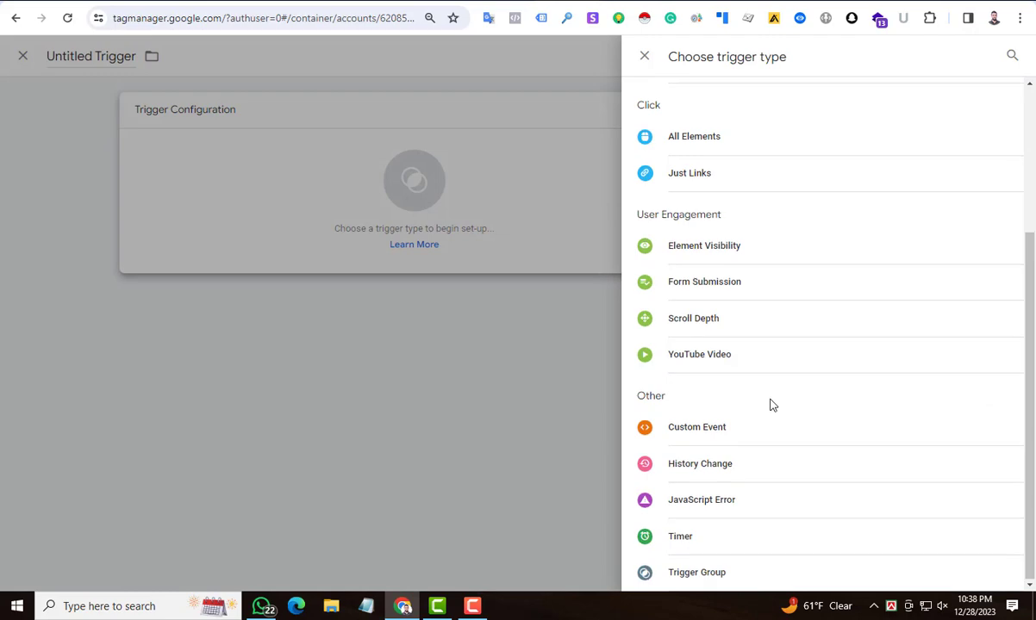
pyautogui.click(848, 438)
pyautogui.click(466, 241)
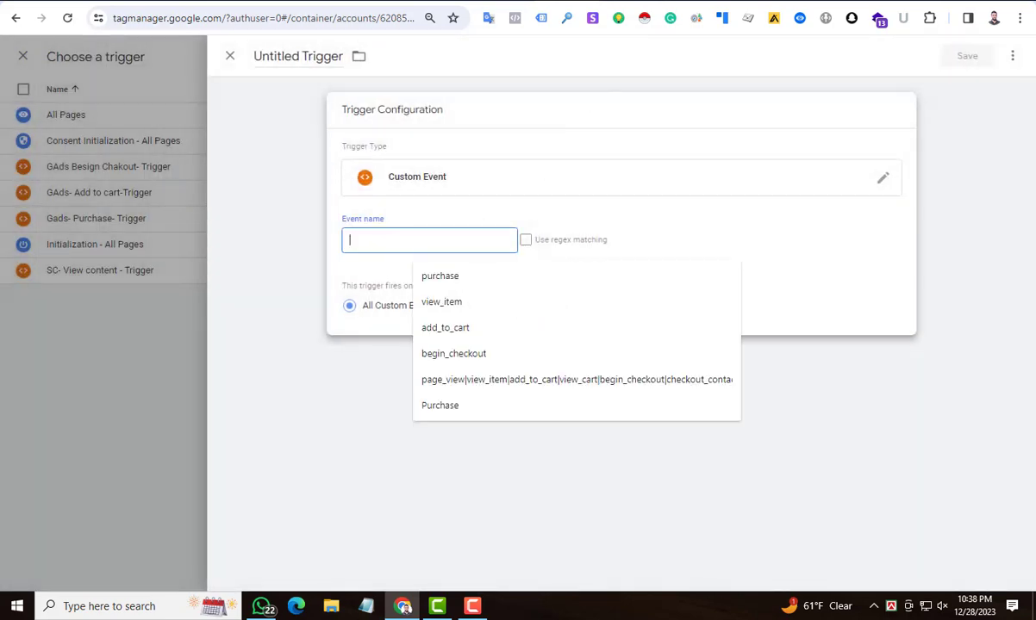
# Step: Copy the event name jot_form_submit from Tag Assistant's API call and set it as the trigger's event name
pyautogui.click(604, 1)
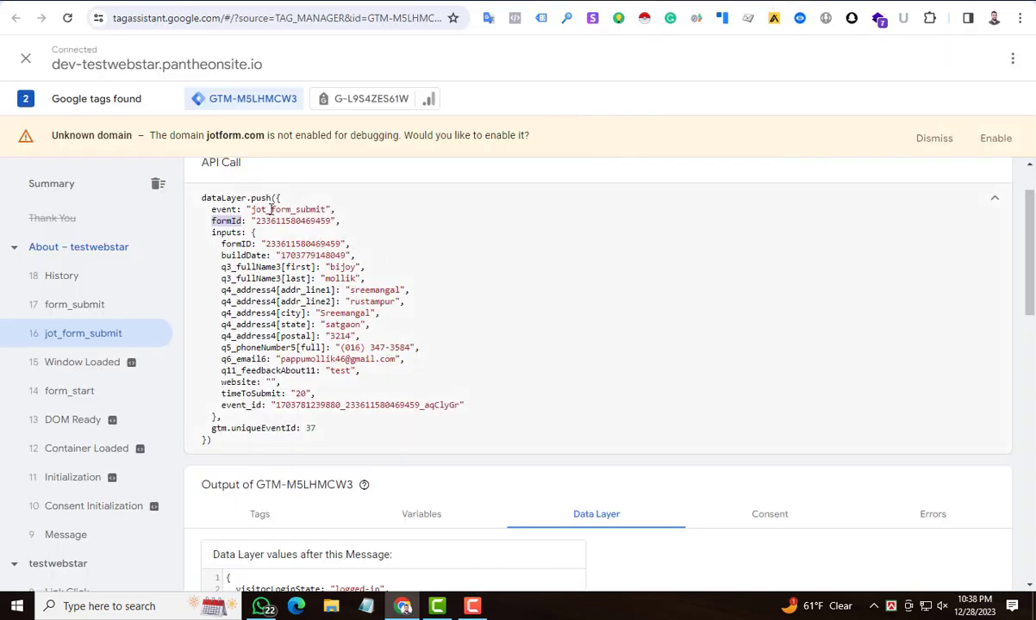
pyautogui.doubleClick(293, 209)
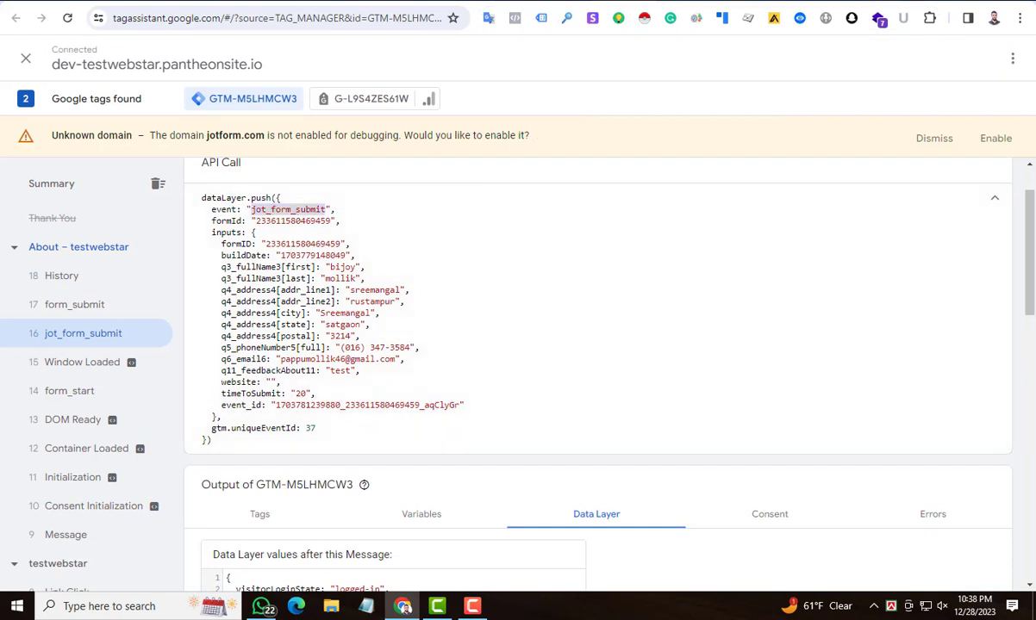
pyautogui.click(524, 2)
pyautogui.write('jot_form_submit')
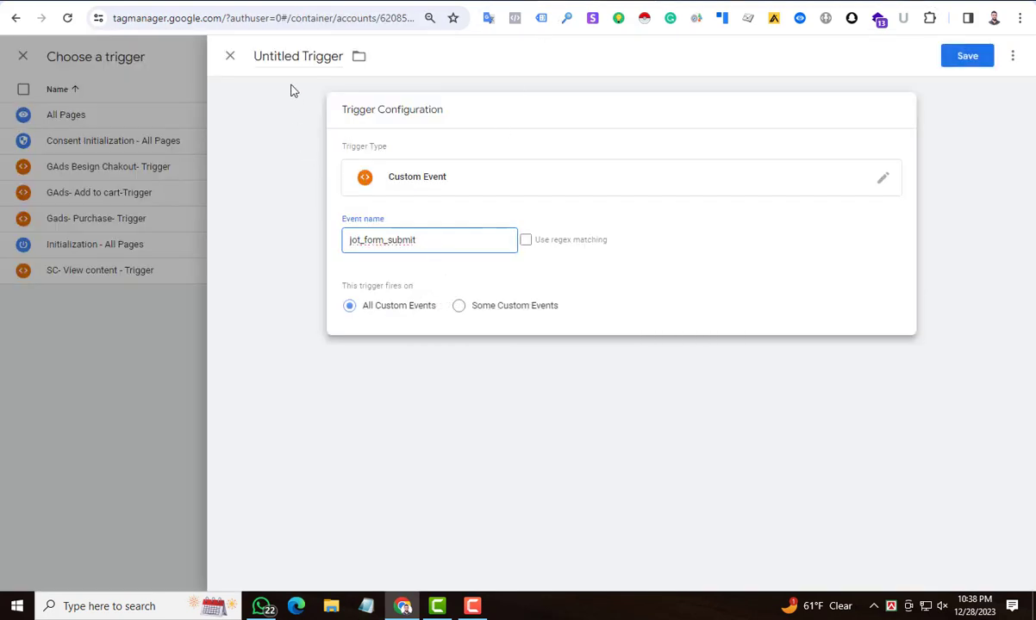
# Step: Name the trigger jot form -Trigger, save it to the tag, and save the GA4 event tag
pyautogui.doubleClick(284, 57)
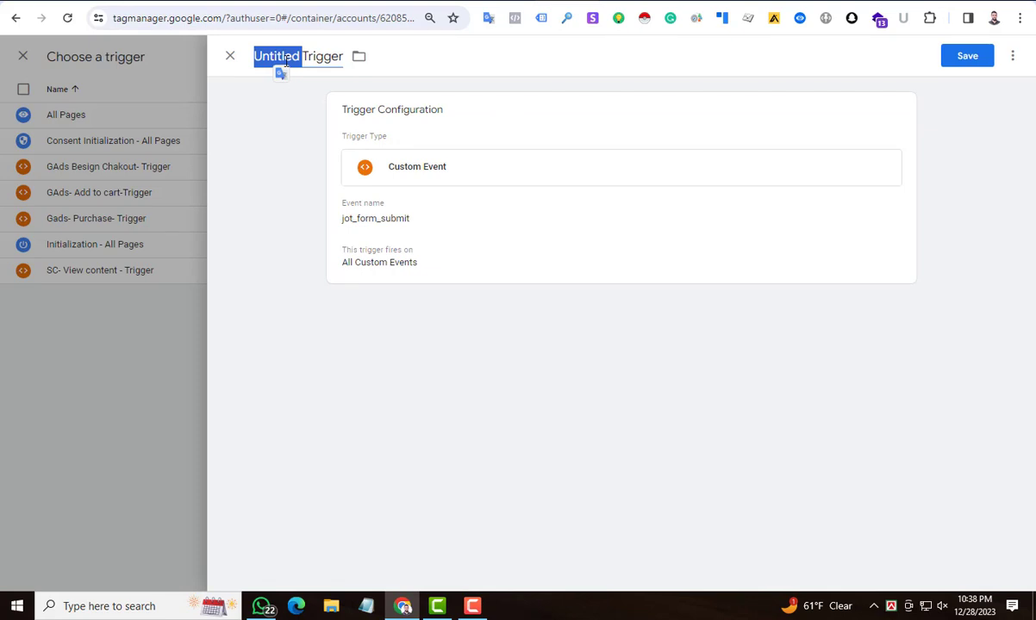
pyautogui.write('jot form -')
pyautogui.click(972, 57)
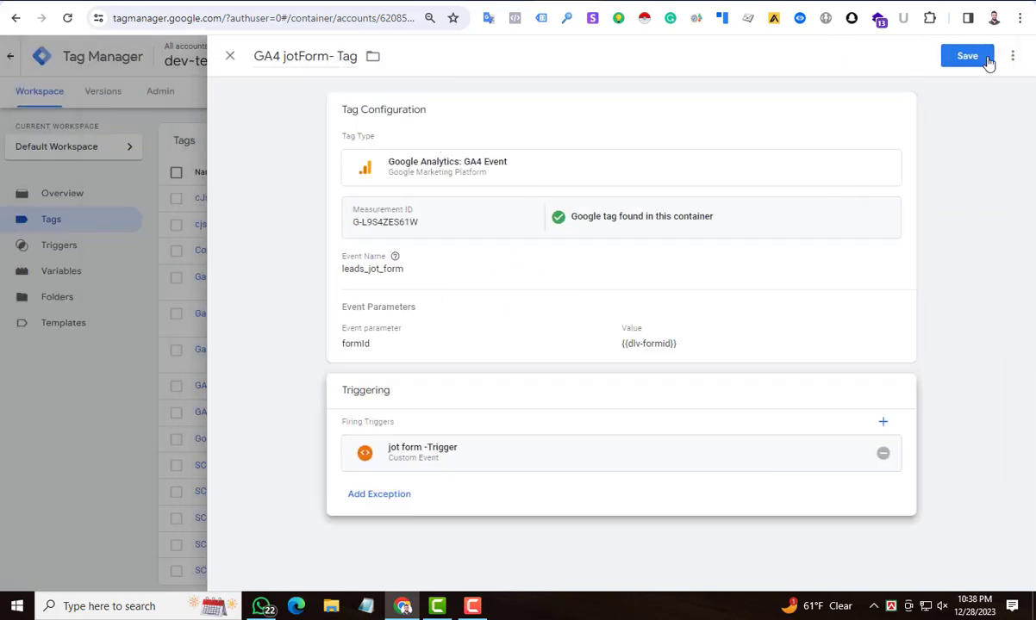
pyautogui.click(983, 59)
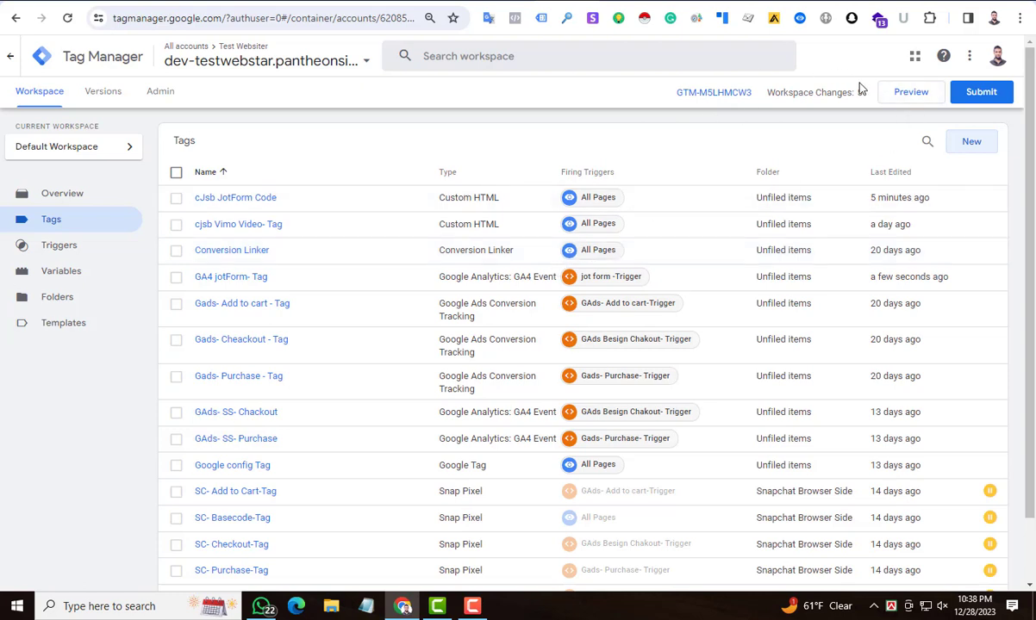
# Step: Preview the container with jotform.com enabled for debugging in Tag Assistant, and open the connected site's About page
pyautogui.click(912, 96)
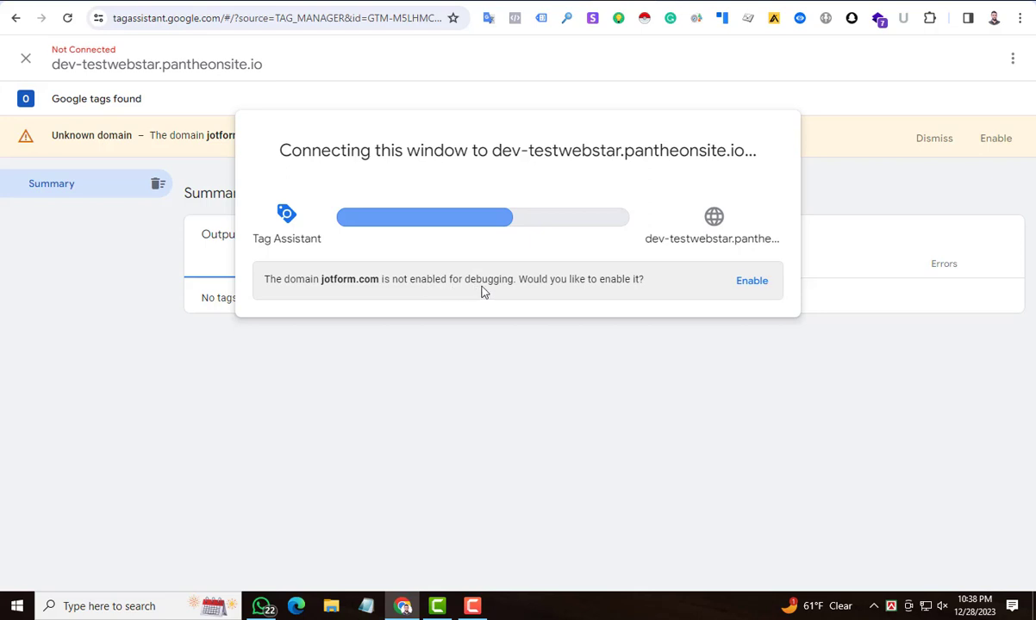
pyautogui.click(748, 285)
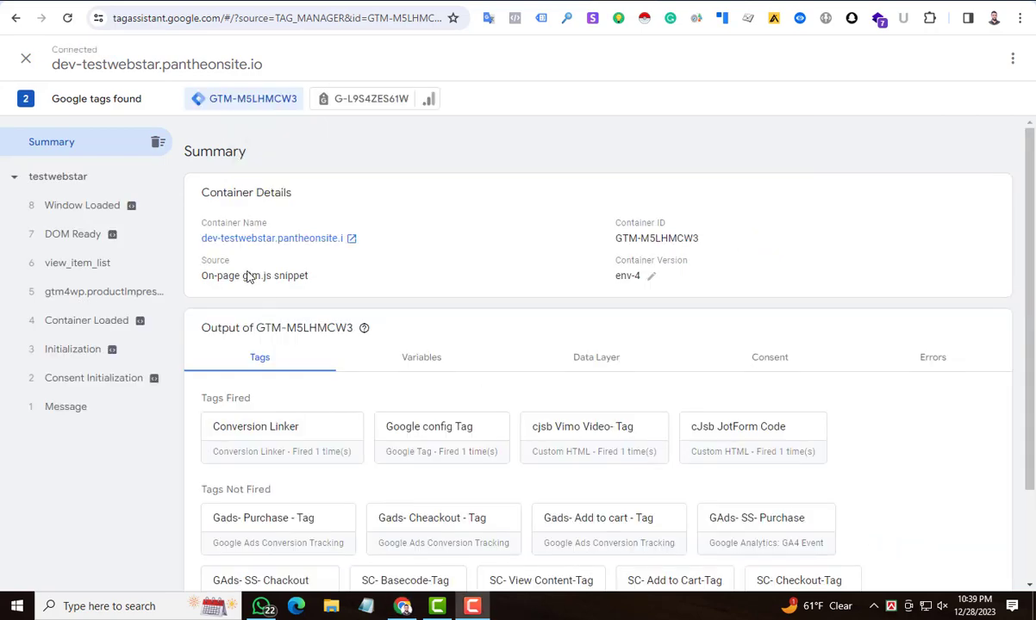
pyautogui.hotkey('alt', 'Tab')
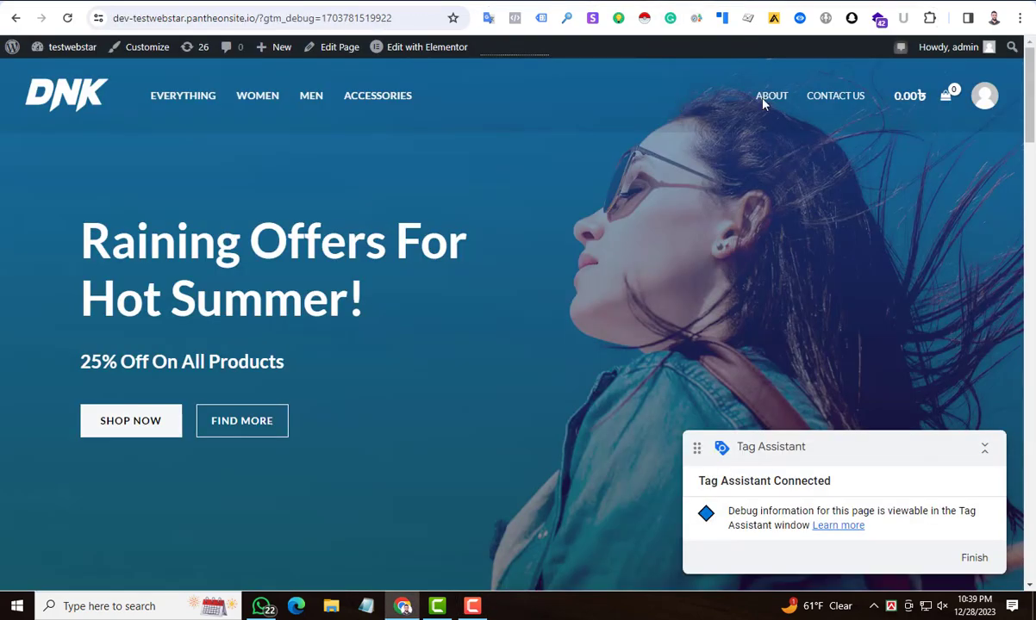
pyautogui.click(765, 104)
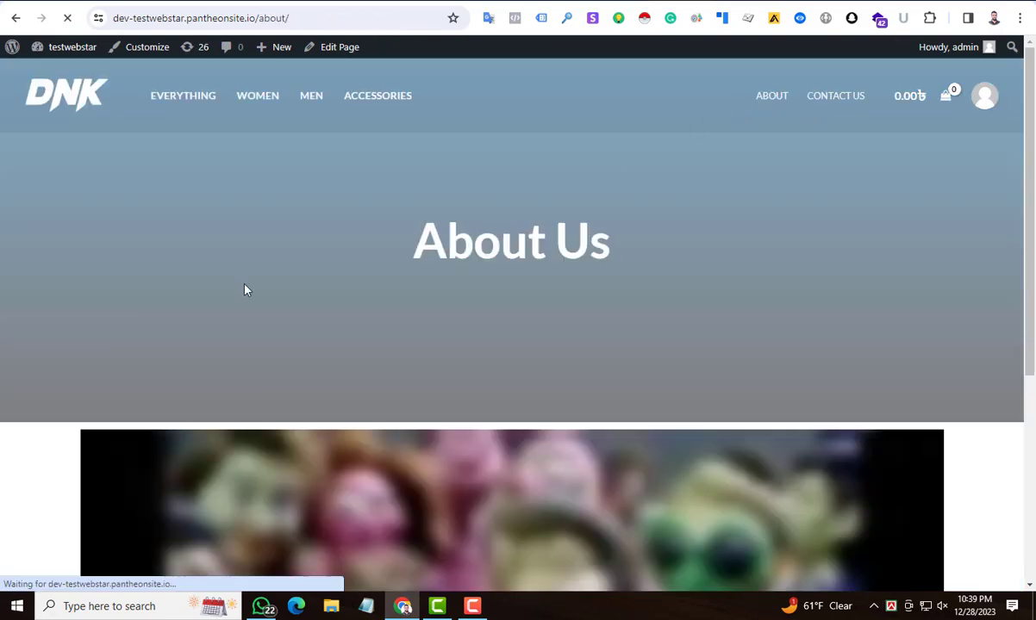
# Step: Autofill the New Customer Registration Form on the About page with a saved contact profile
pyautogui.scroll(-5, 241, 284)
pyautogui.scroll(-7, 240, 261)
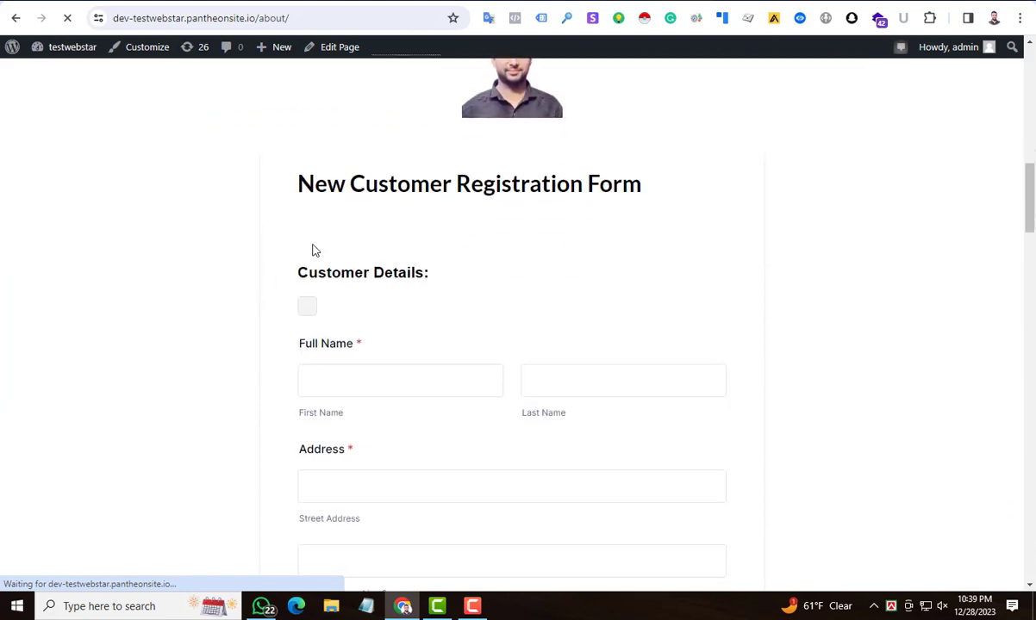
pyautogui.scroll(-2, 392, 256)
pyautogui.click(327, 231)
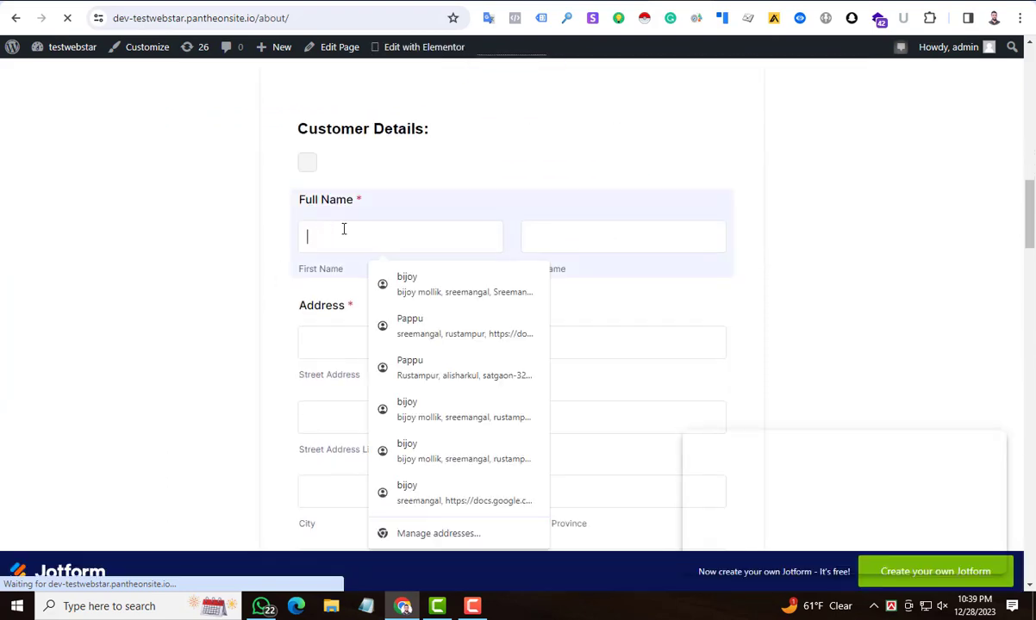
pyautogui.click(405, 280)
pyautogui.scroll(-3, 499, 280)
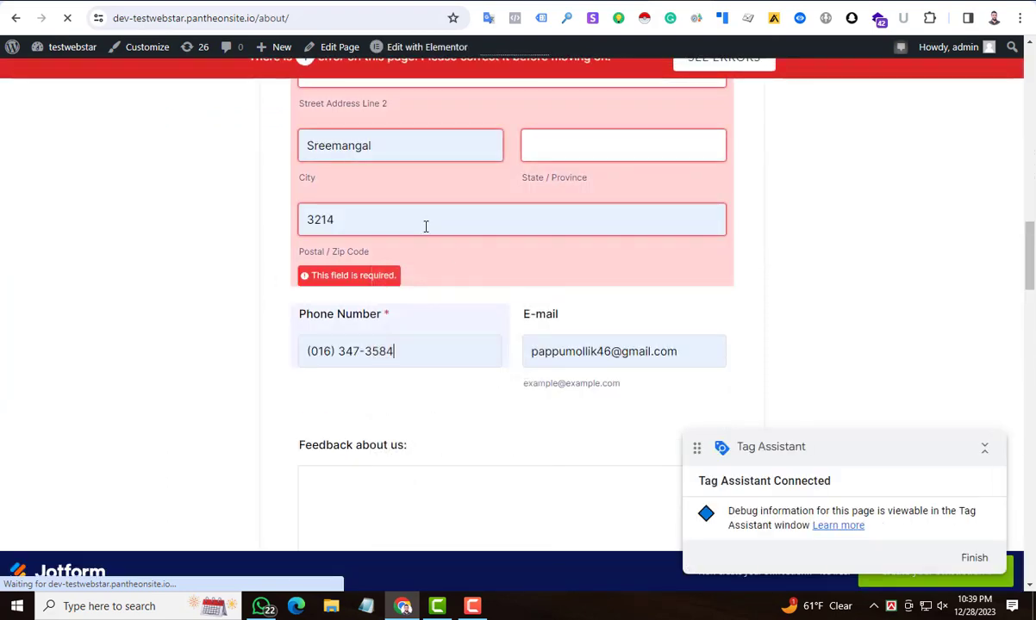
# Step: Fill in the second street address line and the state or province from the saved suggestions
pyautogui.click(355, 141)
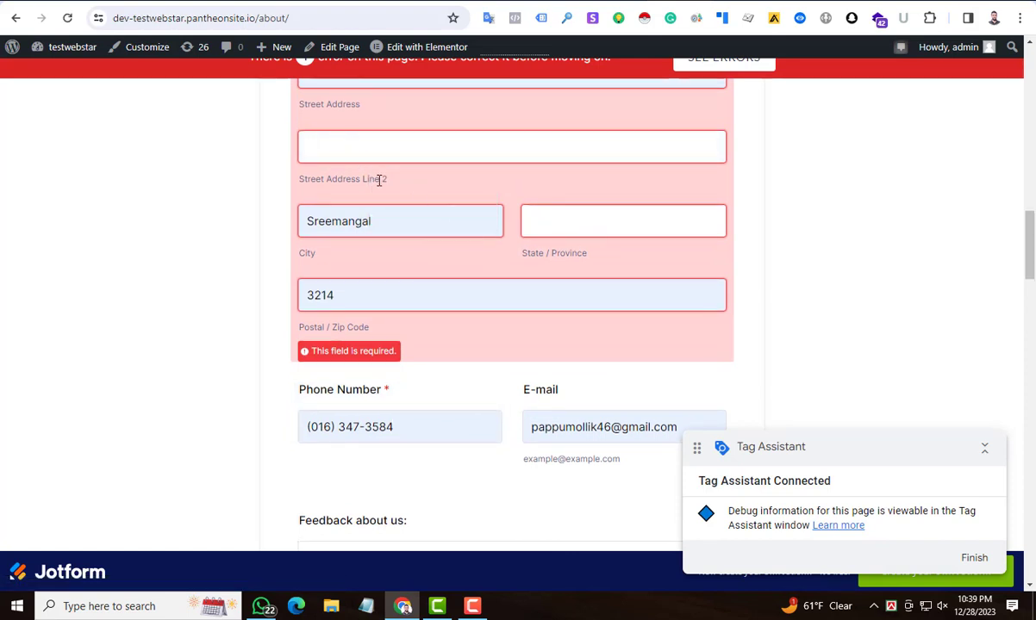
pyautogui.click(379, 180)
pyautogui.click(417, 188)
pyautogui.click(561, 229)
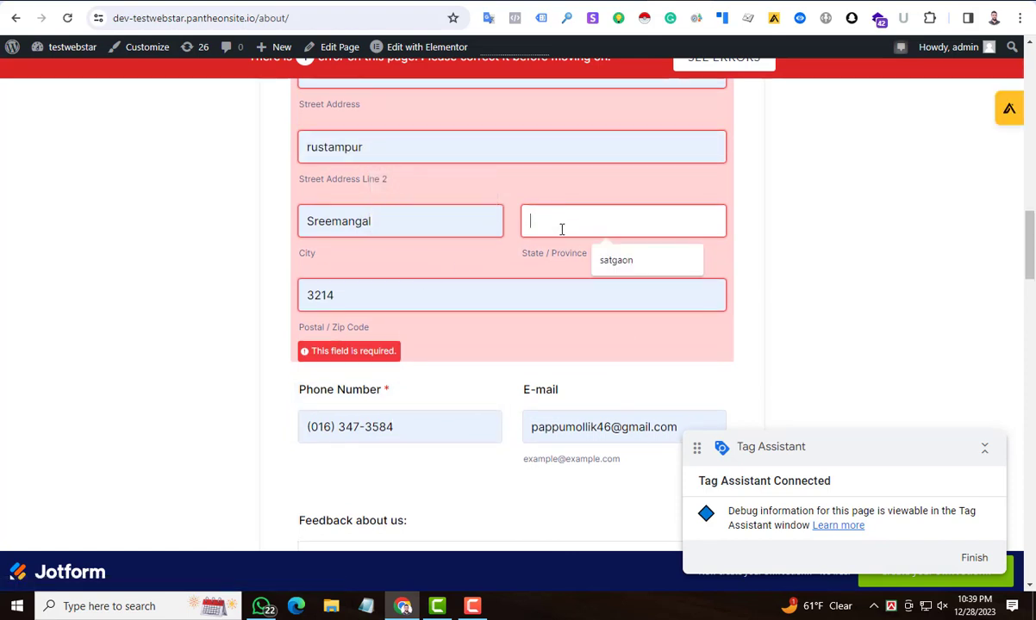
pyautogui.click(595, 263)
pyautogui.scroll(-1, 455, 289)
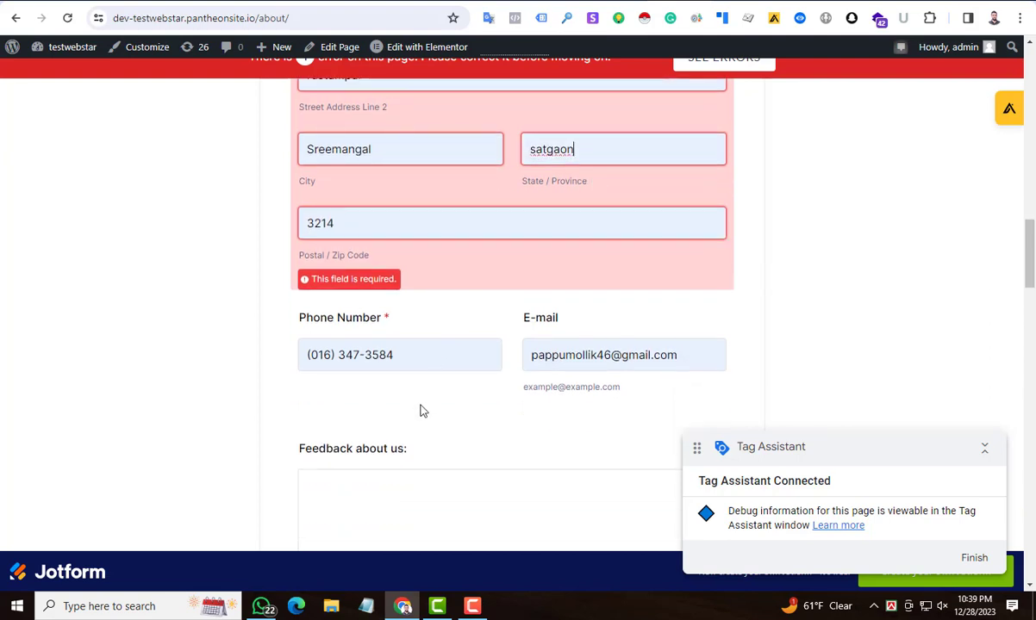
# Step: Enter test as the feedback in the registration form
pyautogui.click(362, 480)
pyautogui.write('test')
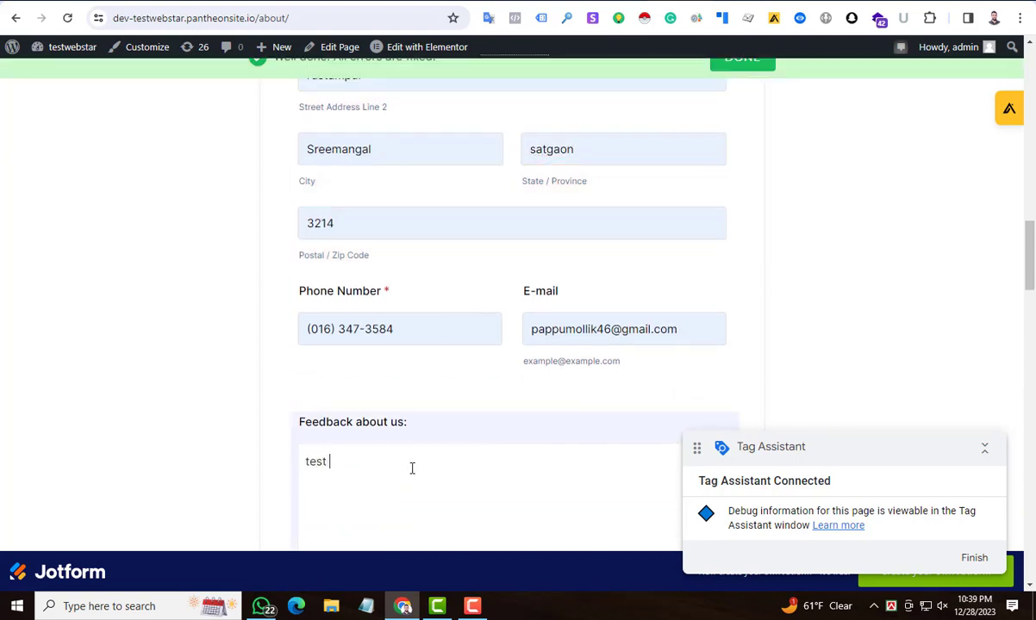
pyautogui.scroll(-3, 504, 392)
# Step: Switch to Tag Assistant and examine which container tags have fired before the form is submitted, and return to the form
pyautogui.hotkey('alt', 'Tab')
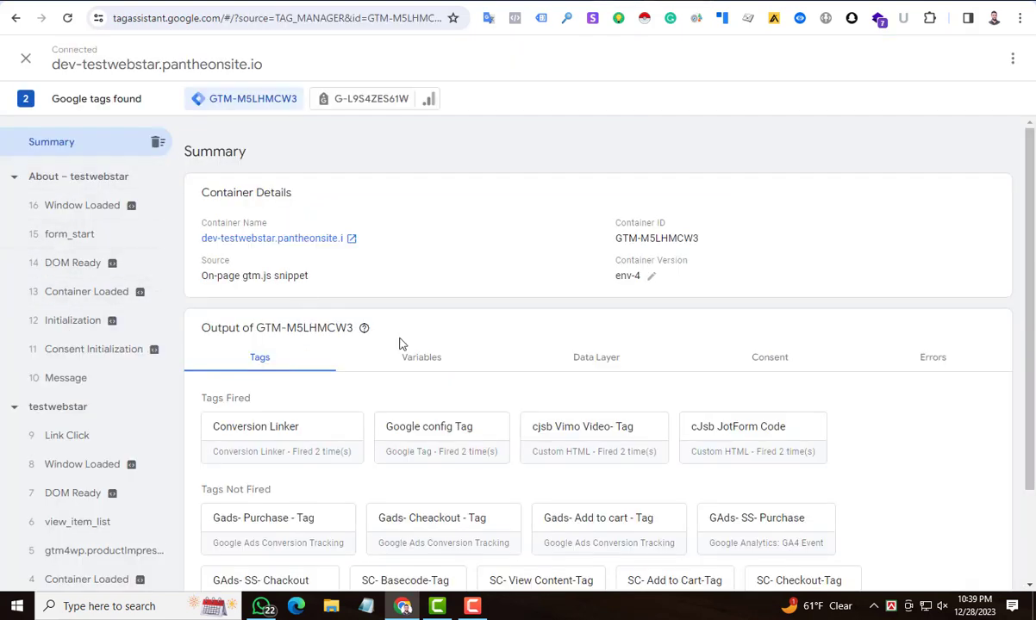
pyautogui.scroll(-2, 405, 417)
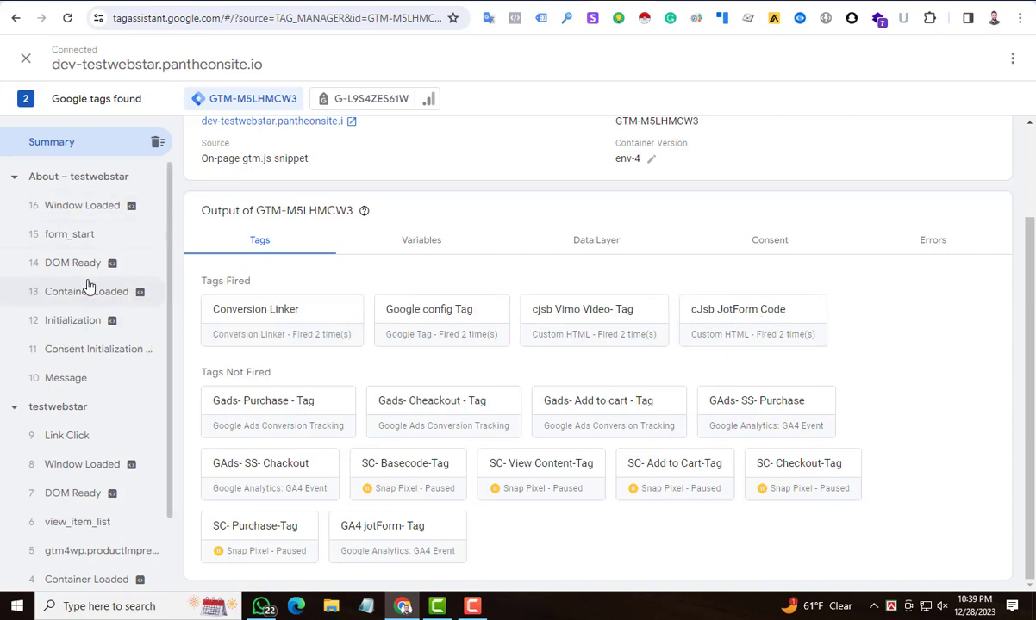
pyautogui.hotkey('alt', 'Tab')
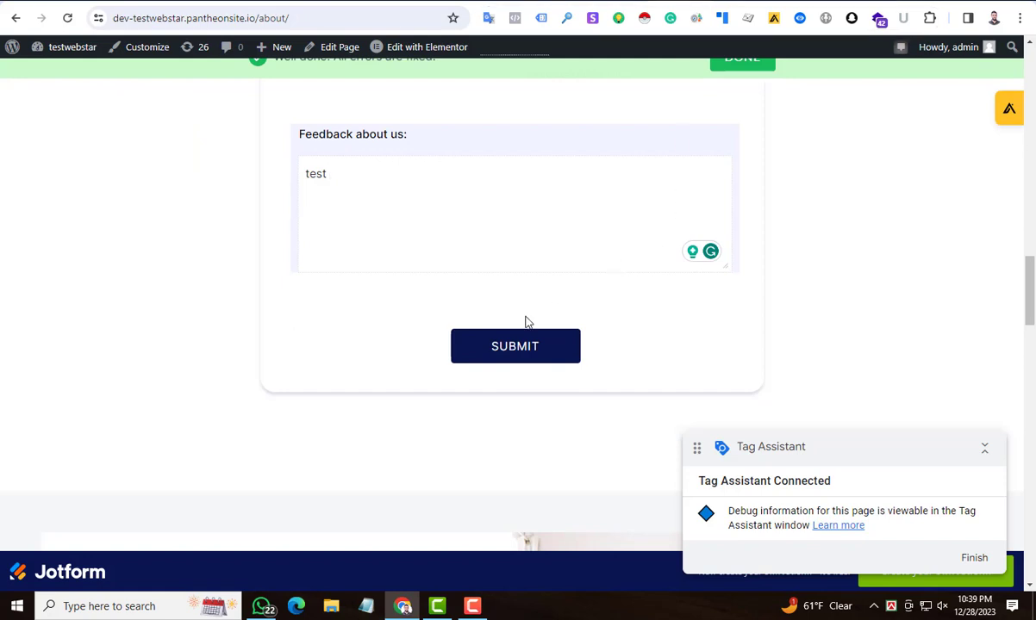
# Step: Review the completed registration form and submit it
pyautogui.scroll(3, 370, 214)
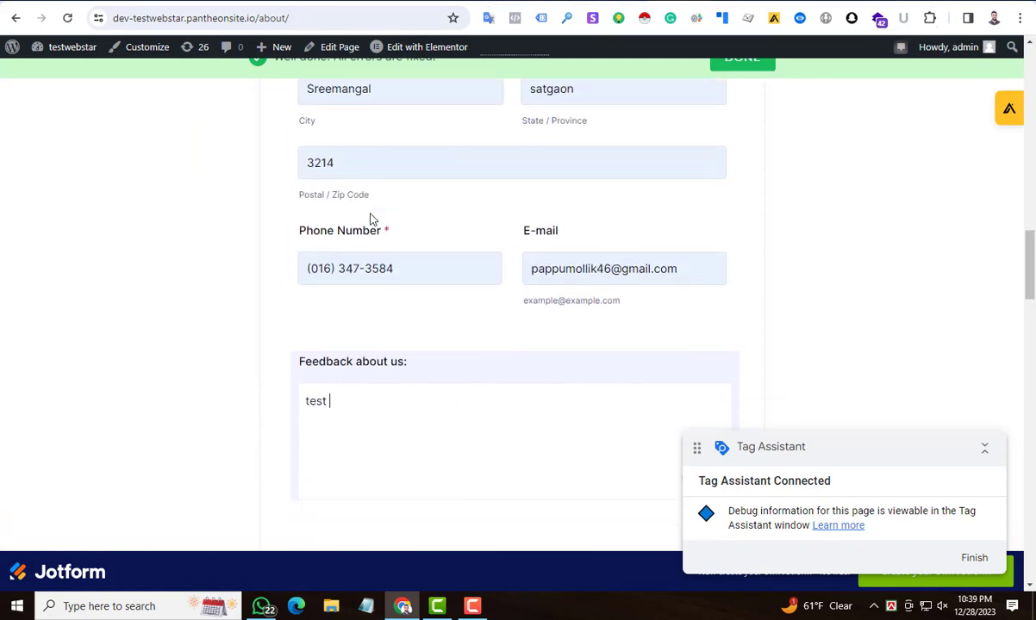
pyautogui.scroll(-2, 375, 223)
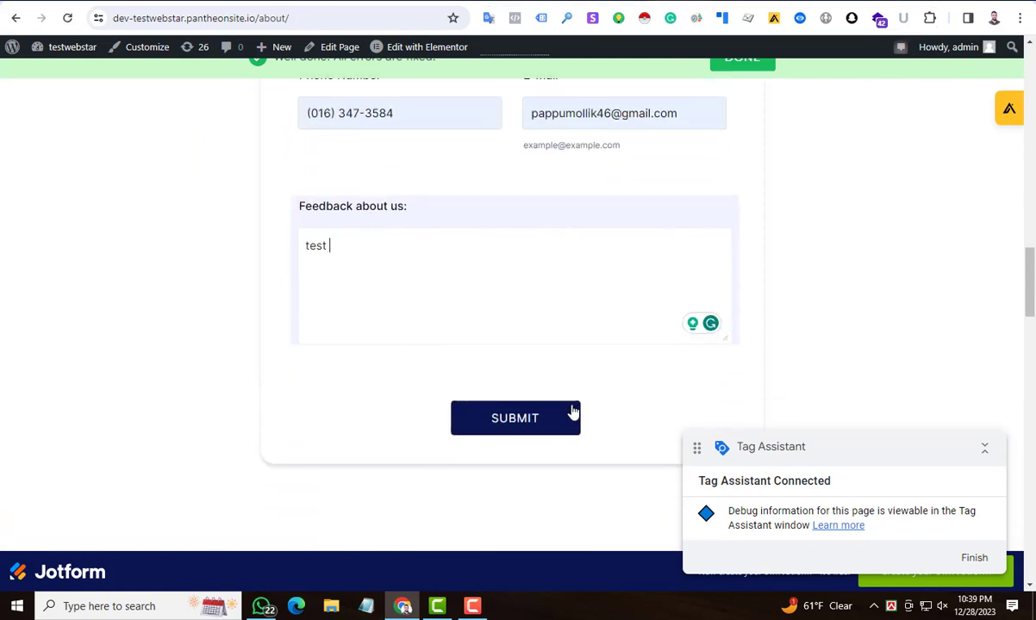
pyautogui.click(514, 427)
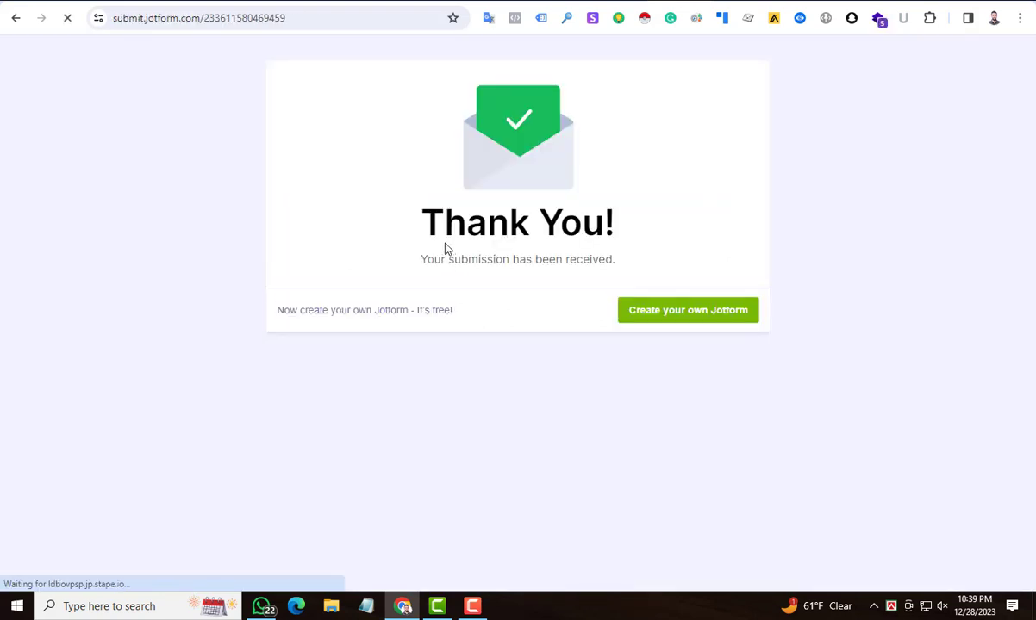
# Step: Read the submission message and check in Tag Assistant whether the GA4 jotForm- Tag fired
pyautogui.moveTo(426, 228); pyautogui.dragTo(671, 247)
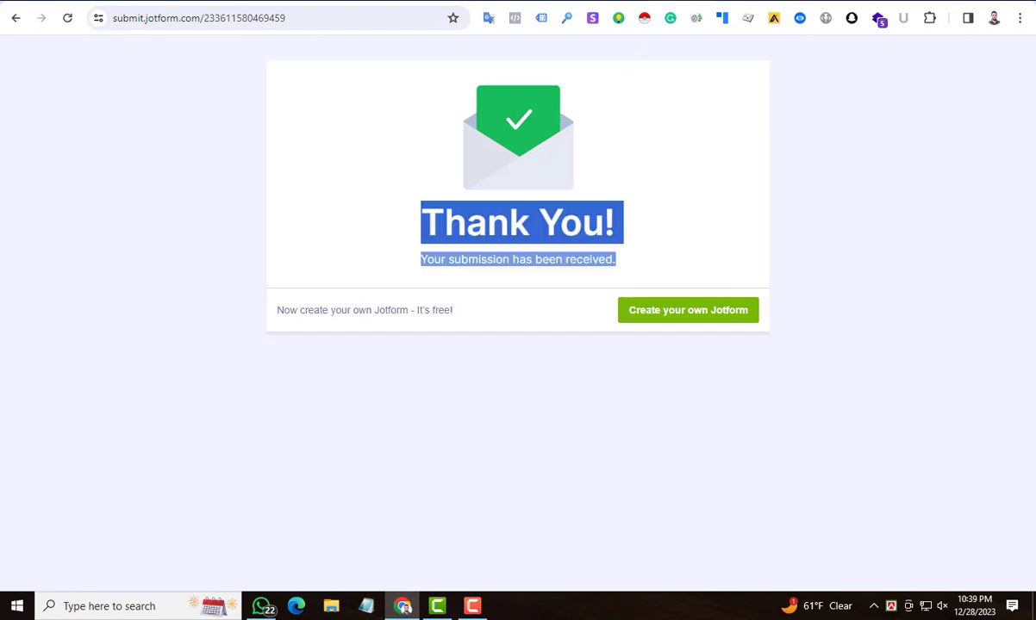
pyautogui.hotkey('alt', 'Tab')
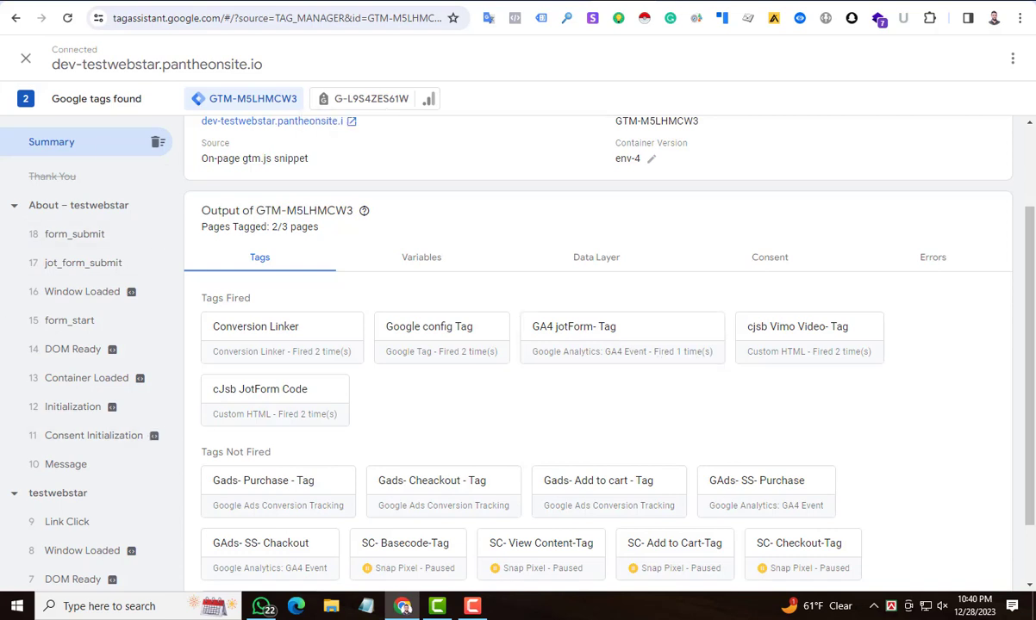
# Step: Switch to Google Analytics and open DebugView for the TestWebstar property
pyautogui.hotkey('alt', 'Tab')
pyautogui.click(181, 55)
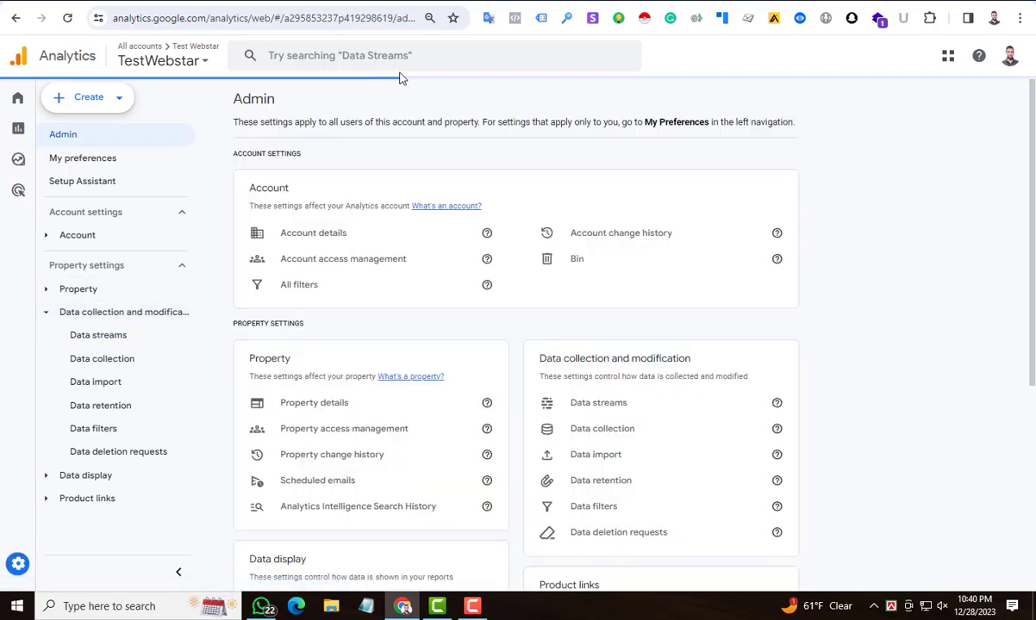
pyautogui.click(48, 474)
pyautogui.scroll(-2, 138, 448)
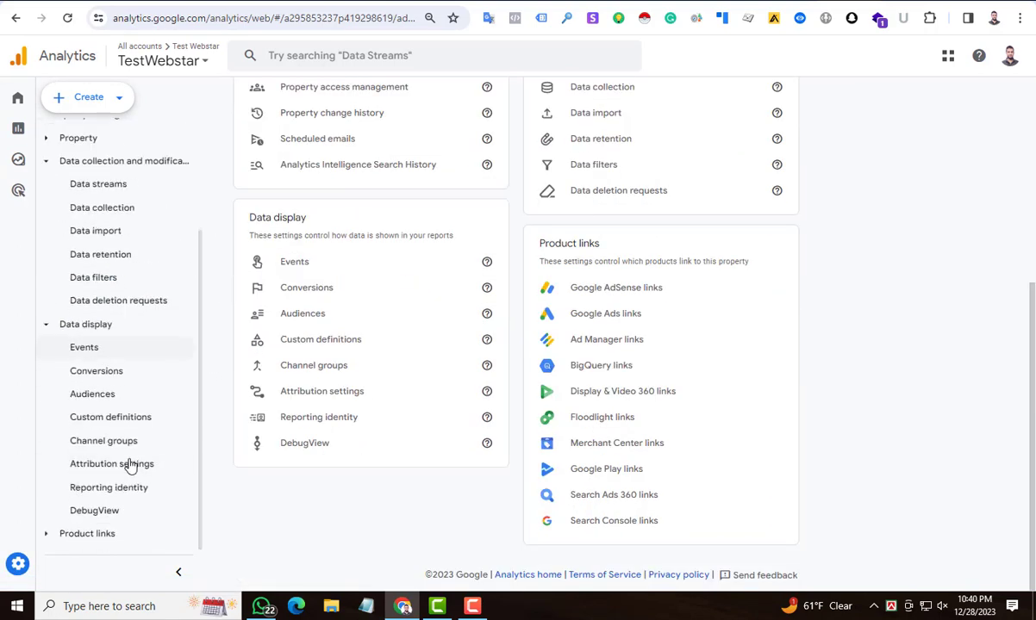
pyautogui.click(95, 511)
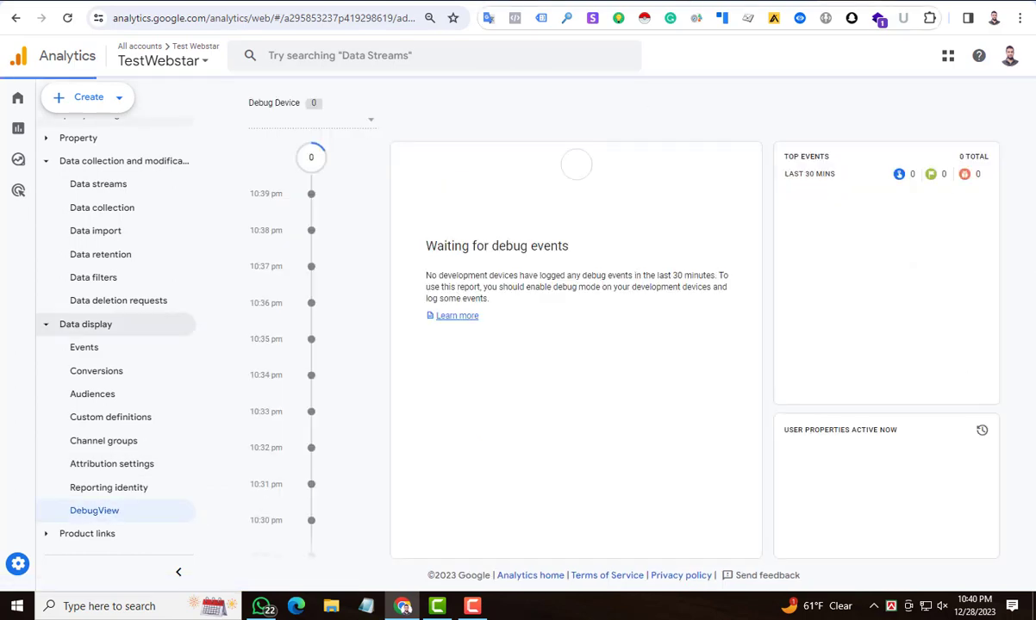
# Step: Examine the debug events in DebugView and check the available debug devices, choosing Google
pyautogui.hotkey('ctrl', 'Tab')
pyautogui.hotkey('ctrl', 'Tab')
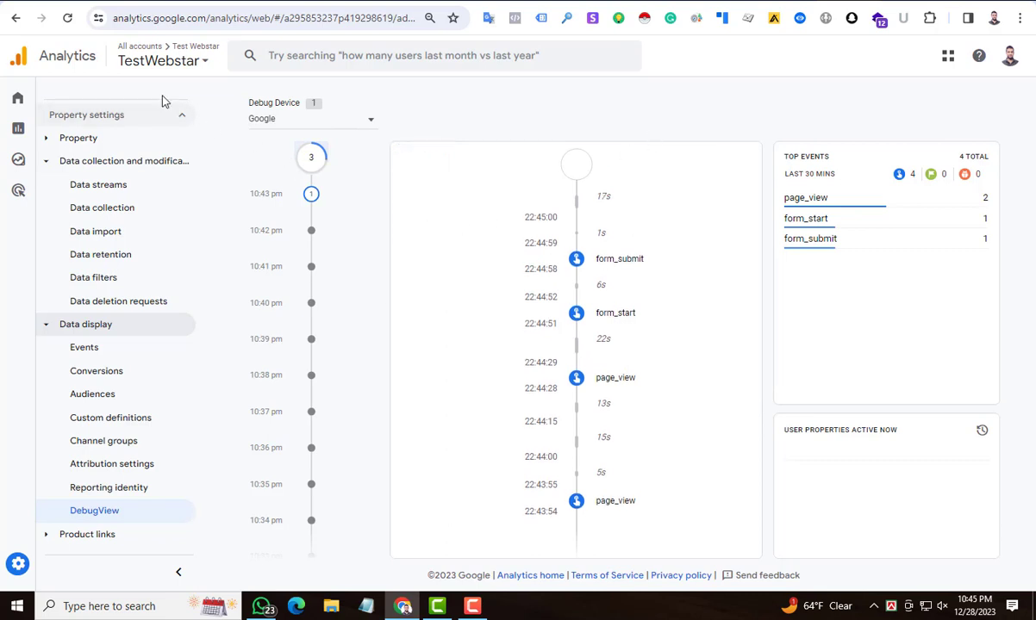
pyautogui.click(352, 121)
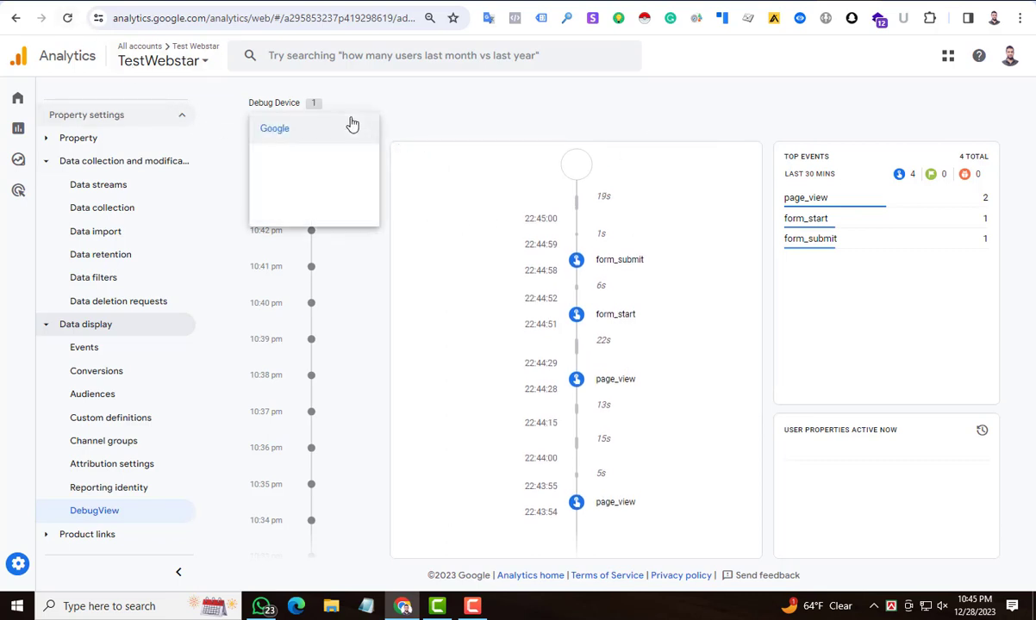
pyautogui.click(352, 125)
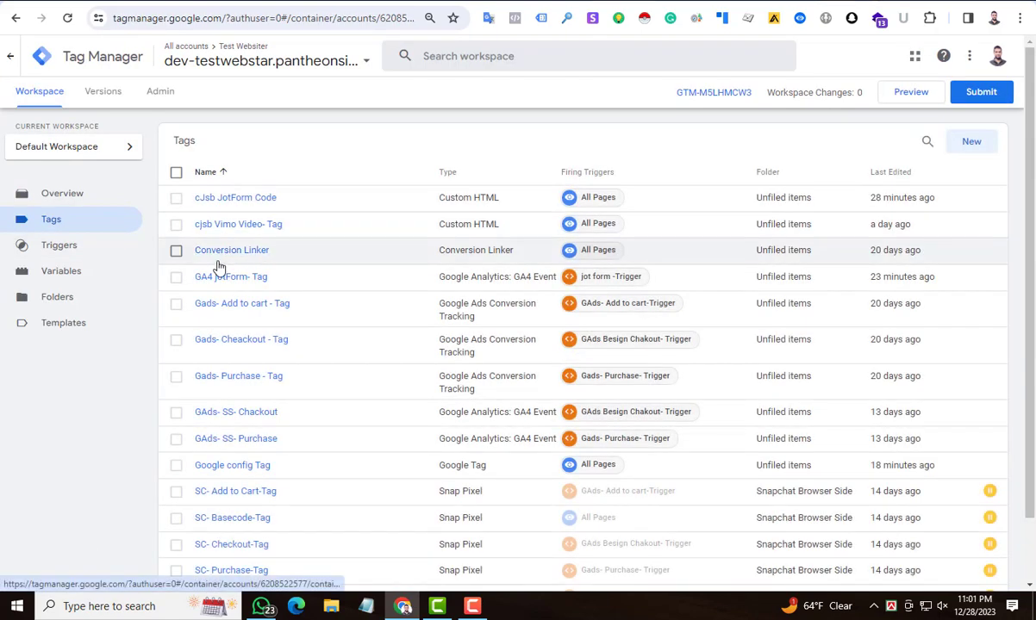
# Step: Open the GA4 jotForm- Tag in Tag Manager and compare its event name with the events in DebugView
pyautogui.click(222, 277)
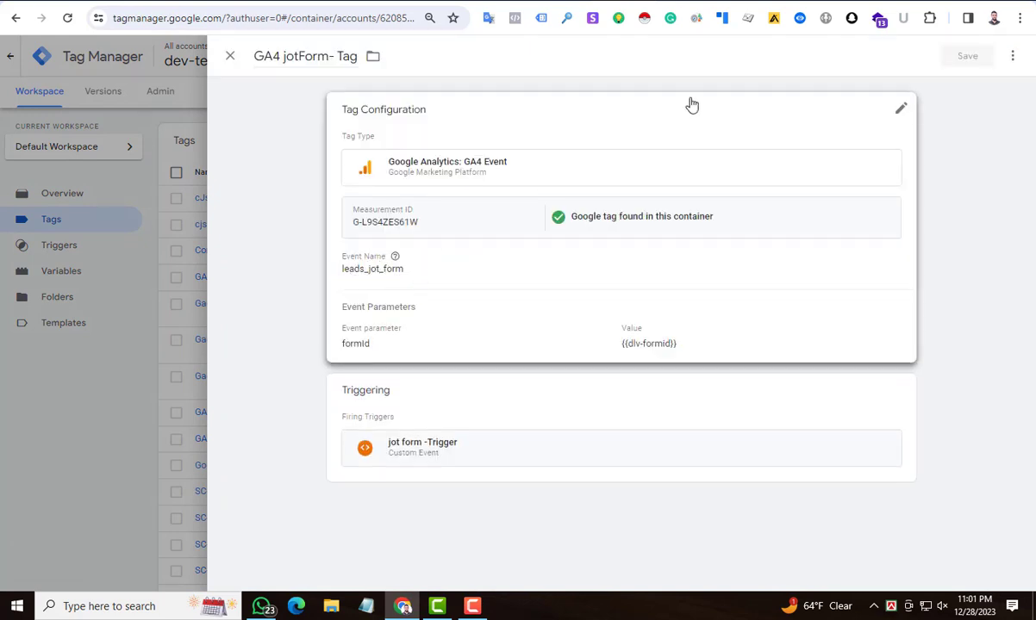
pyautogui.hotkey('ctrl', 'Tab')
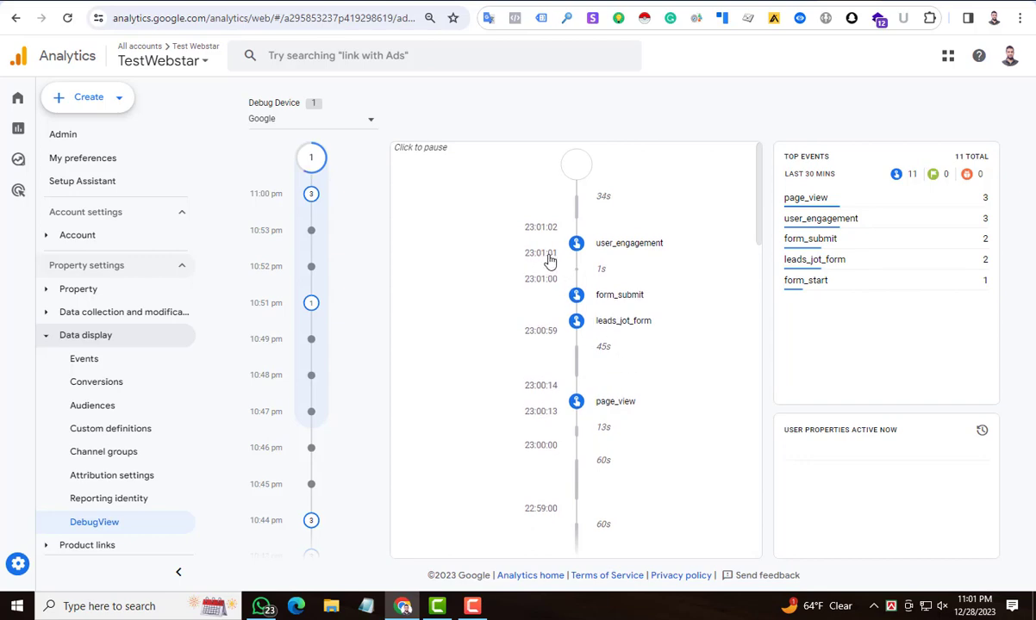
# Step: Switch to the portfolio website and look over its introduction and services
pyautogui.hotkey('ctrl', 'Tab')
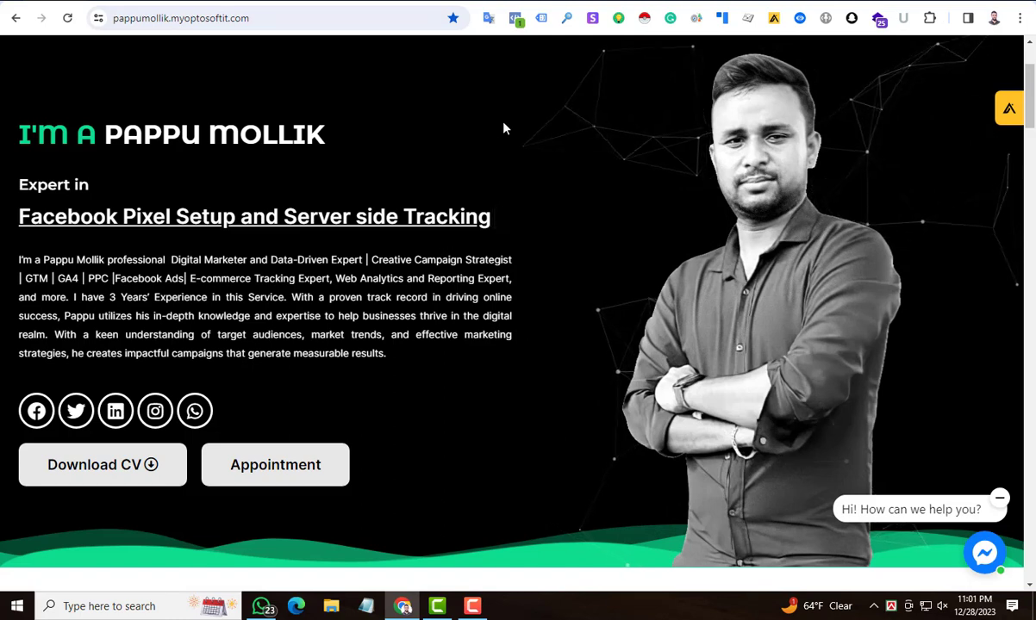
pyautogui.scroll(-2, 556, 269)
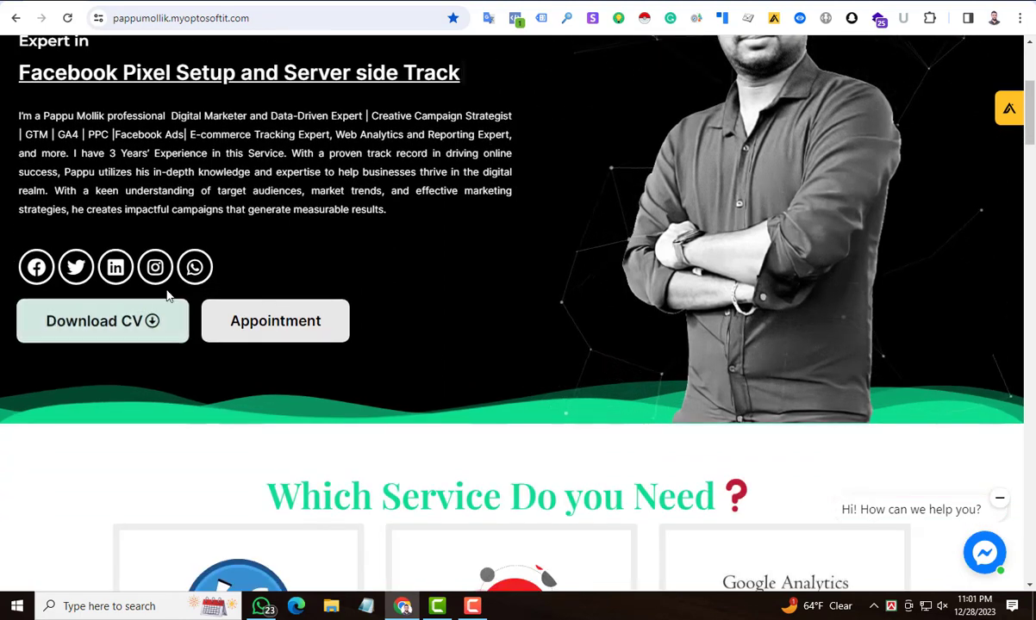
# Step: Open the freelancer Chrome profile, go to the bookmarked YouTube channel, and look over its videos
pyautogui.click(993, 19)
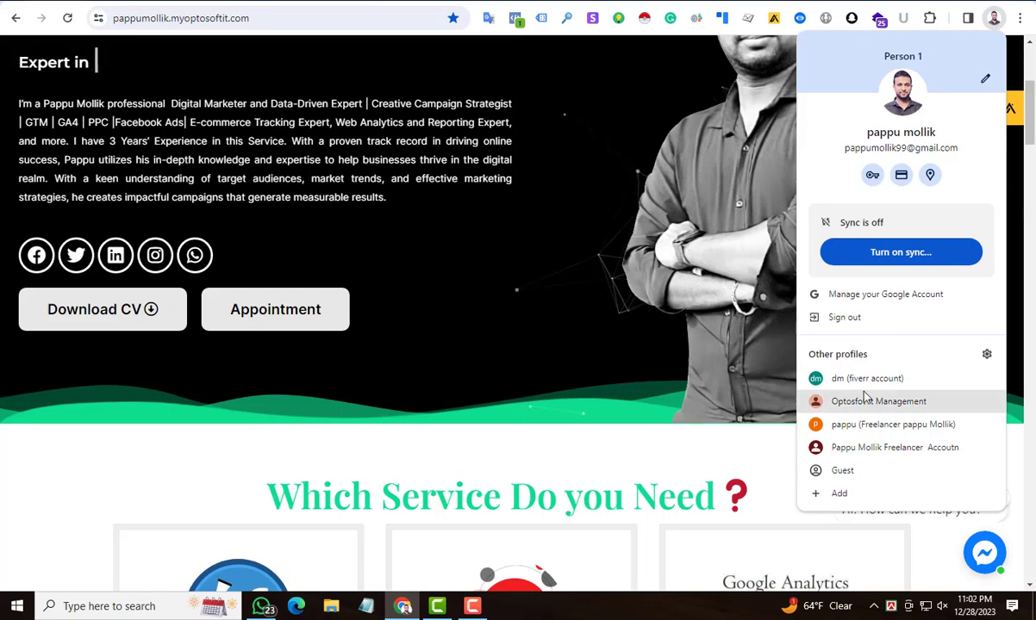
pyautogui.click(862, 424)
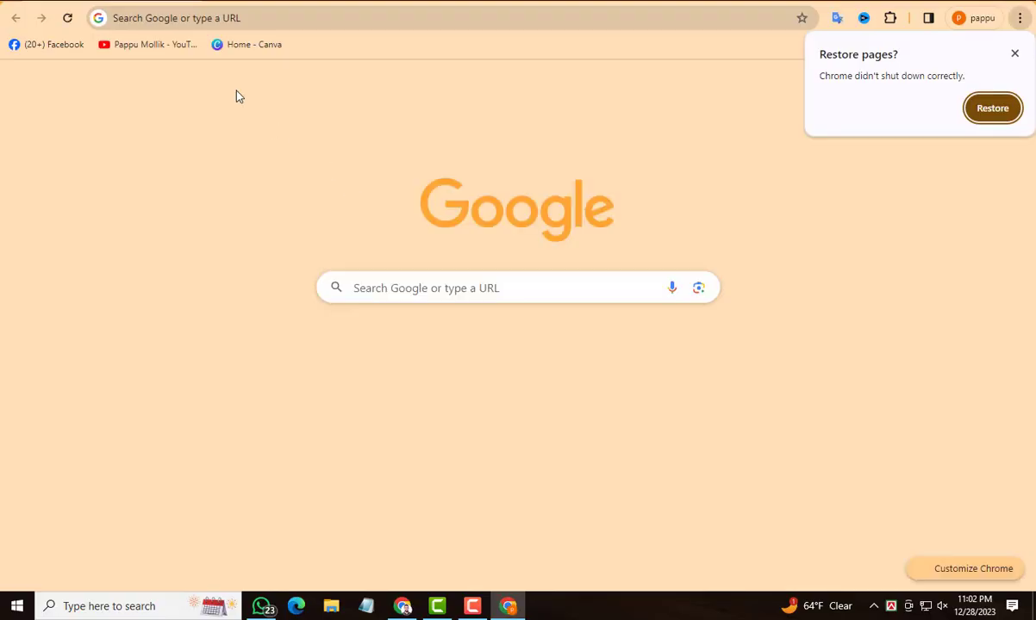
pyautogui.click(148, 44)
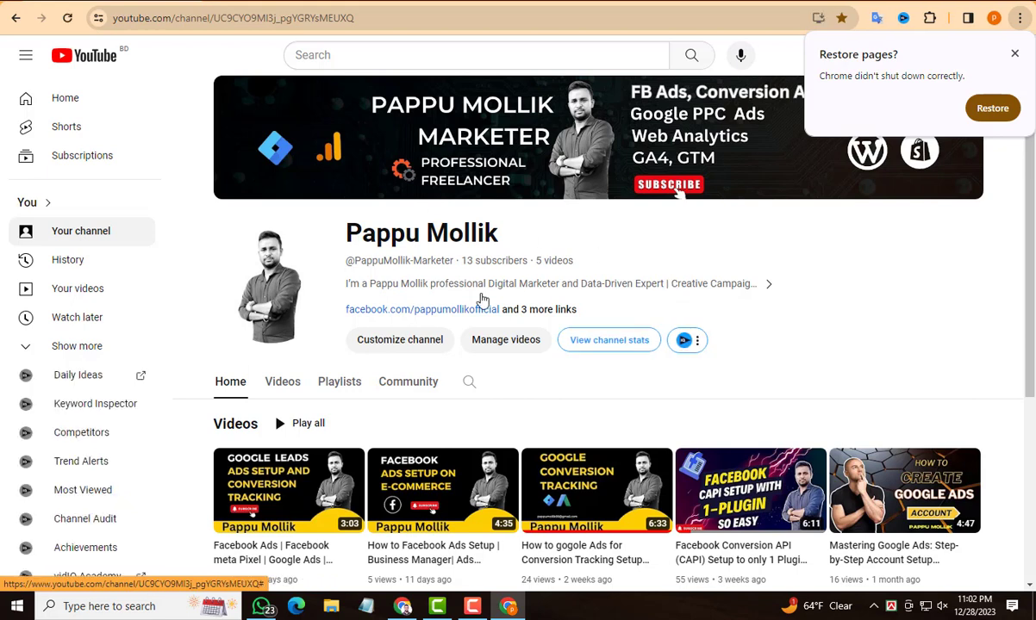
pyautogui.scroll(-2, 481, 301)
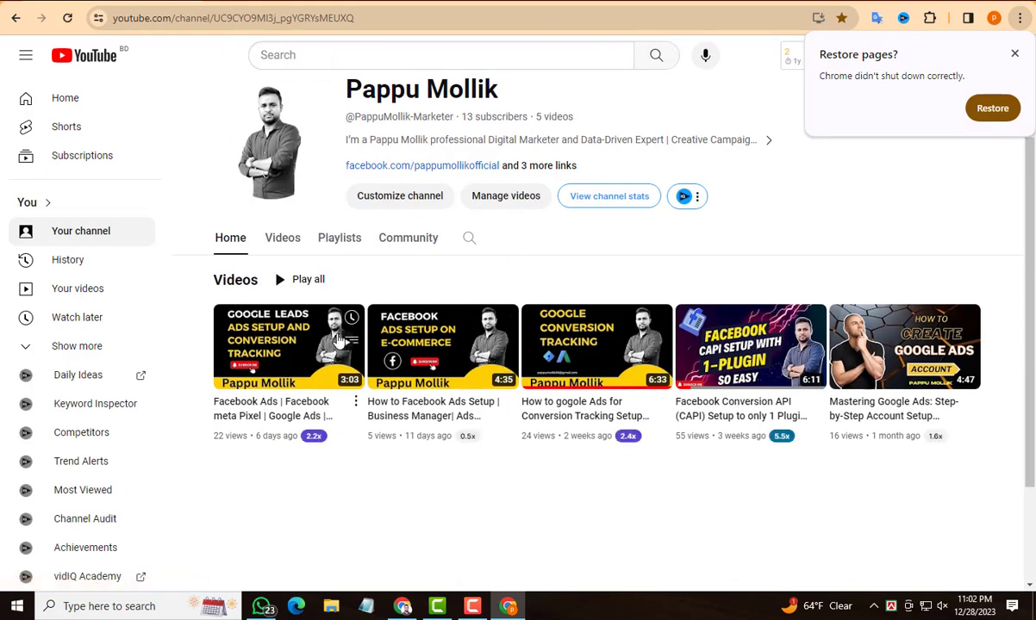
pyautogui.scroll(-2, 513, 377)
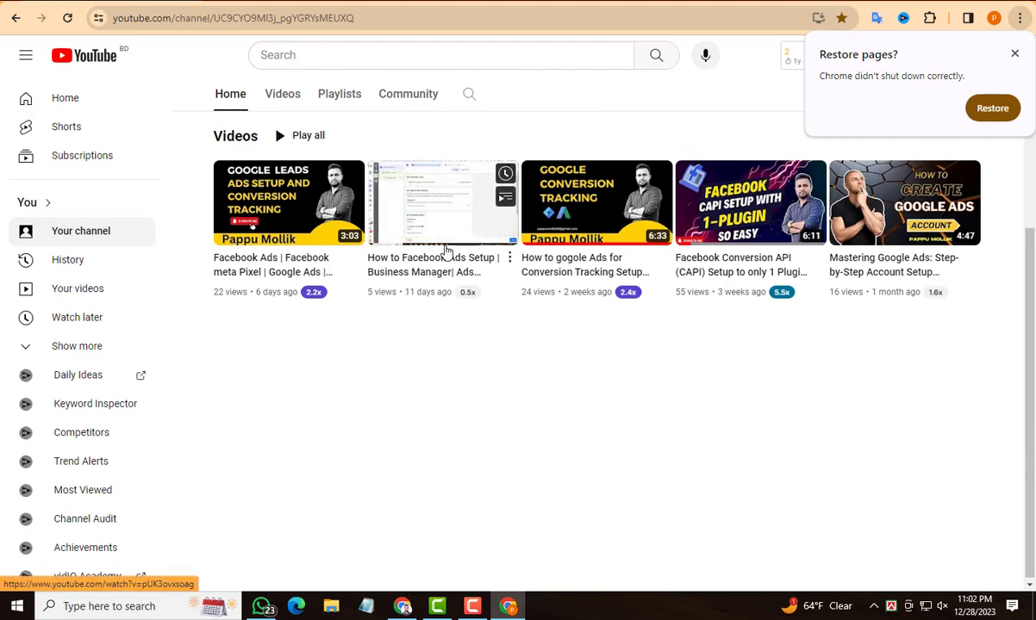
pyautogui.scroll(3, 522, 388)
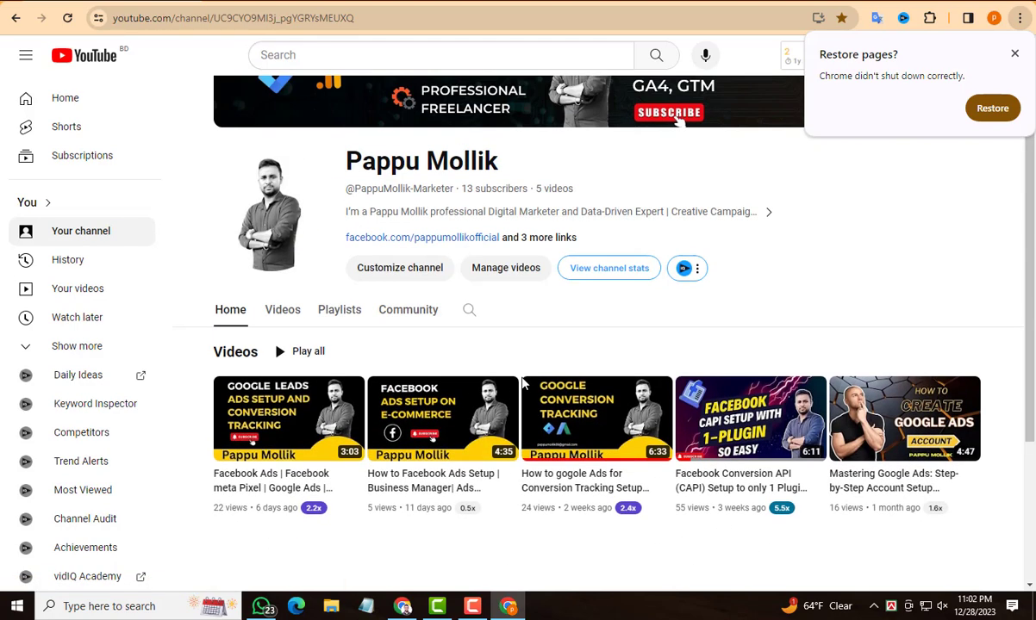
pyautogui.scroll(1, 640, 336)
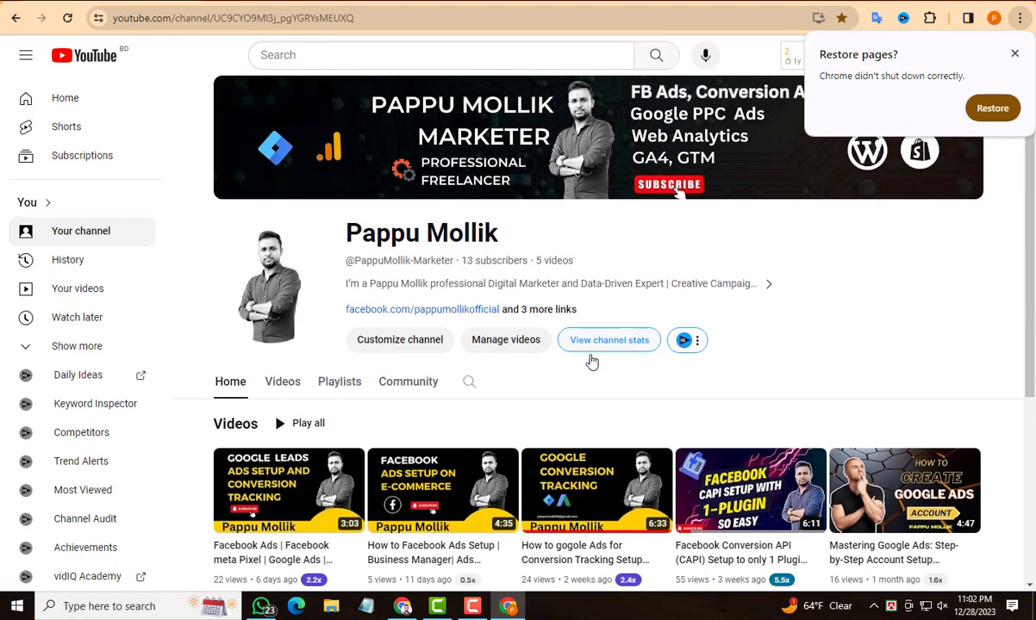